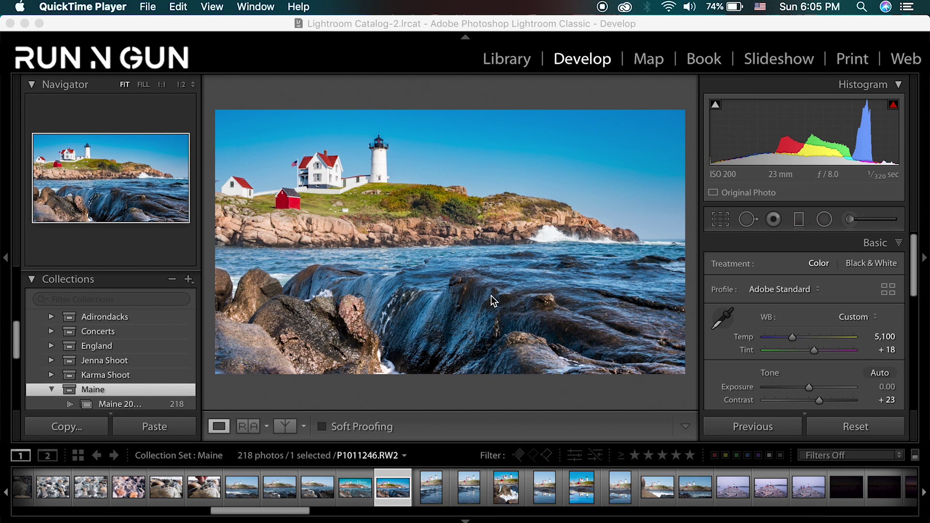
# Start a photo and video import with the Landscape folder on the Desktop as the source
pyautogui.click(271, 57)
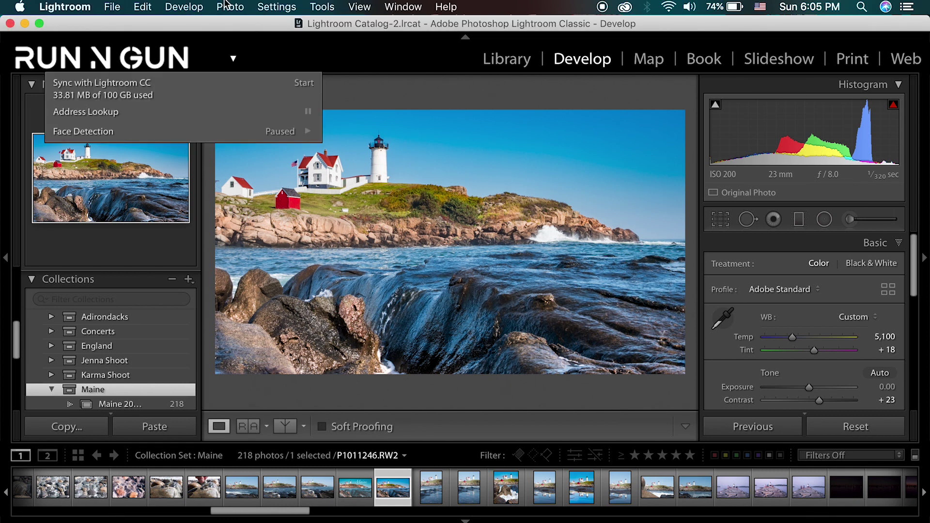
pyautogui.click(112, 7)
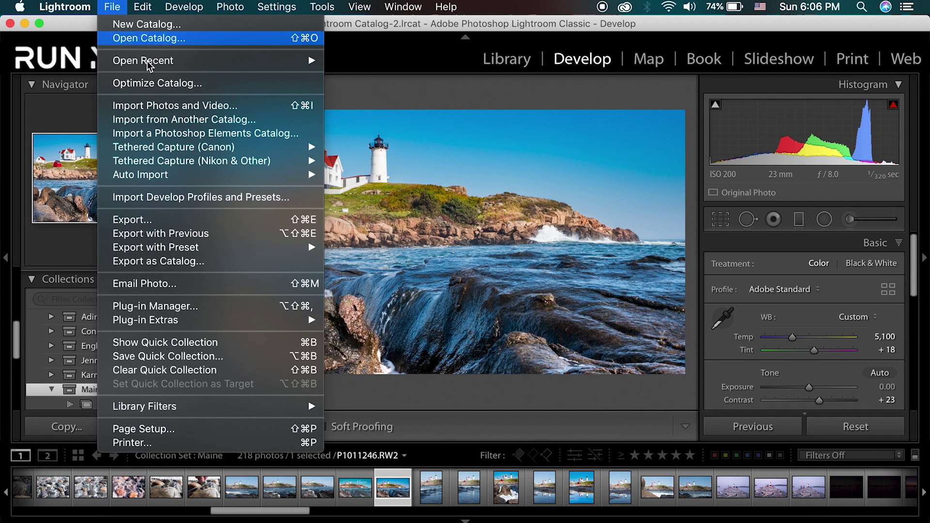
pyautogui.click(162, 104)
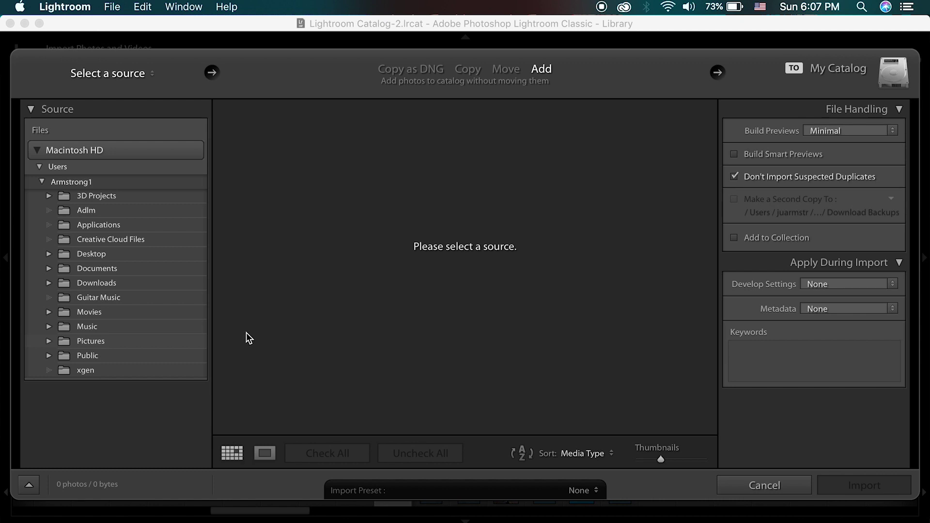
pyautogui.click(49, 253)
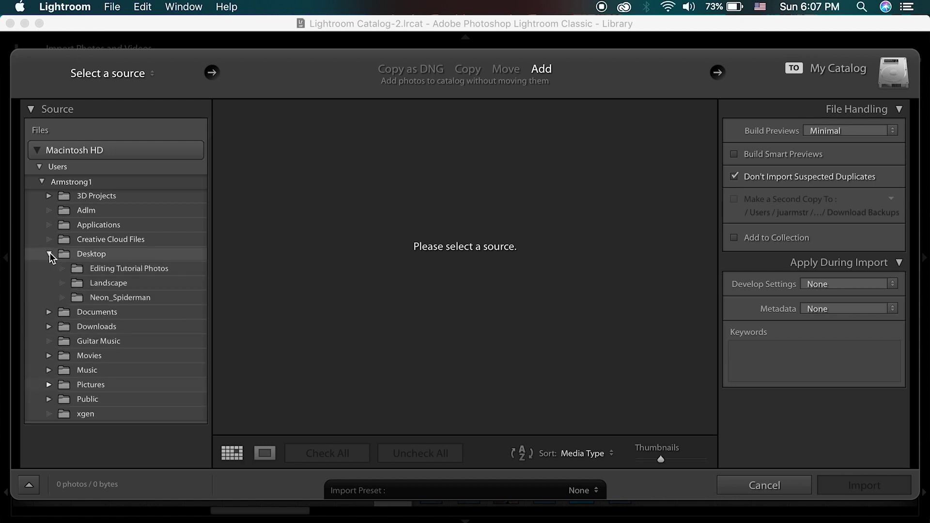
pyautogui.click(109, 284)
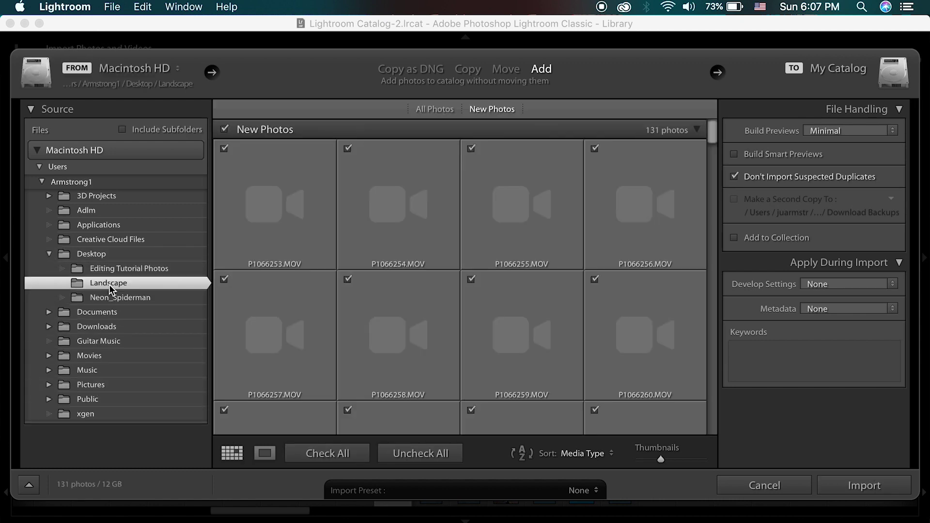
# Exclude all MOV video clips from the import, keeping the RW2 photos checked
pyautogui.moveTo(714, 130); pyautogui.dragTo(715, 187)
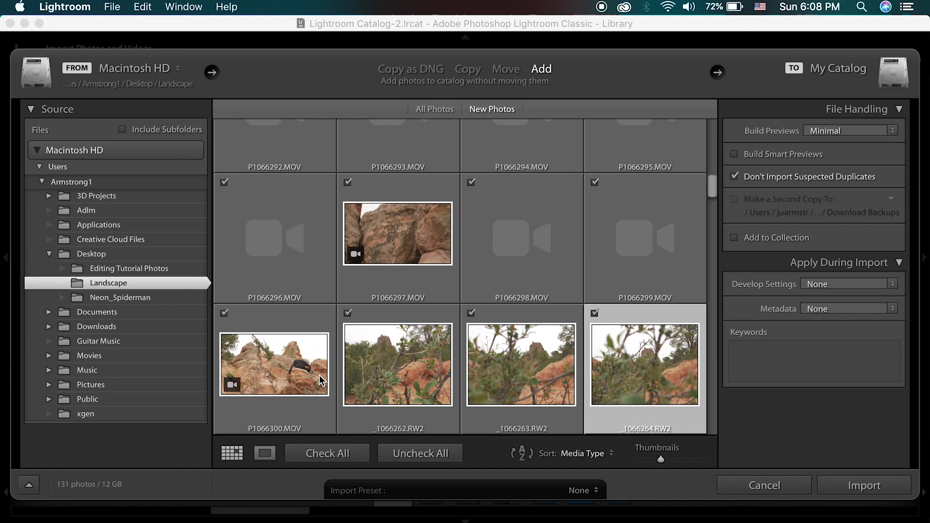
pyautogui.click(297, 376)
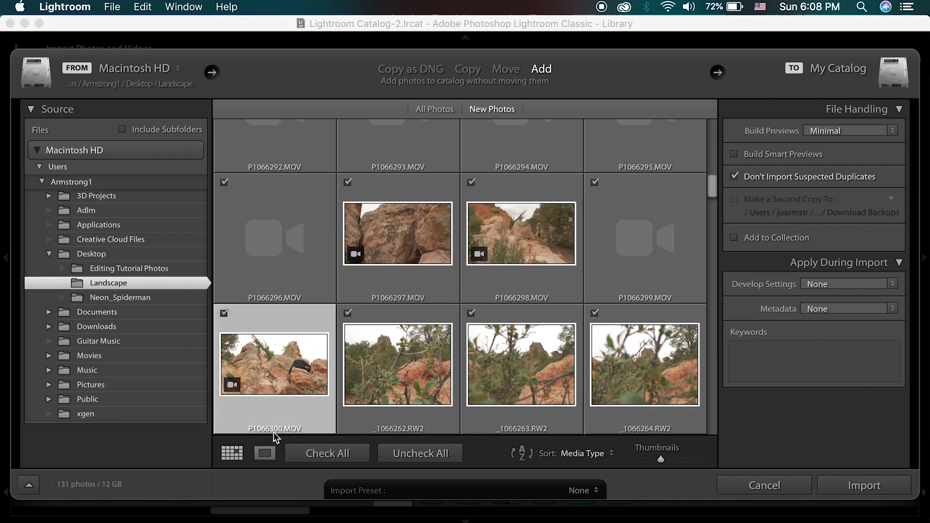
pyautogui.moveTo(710, 194); pyautogui.dragTo(714, 127)
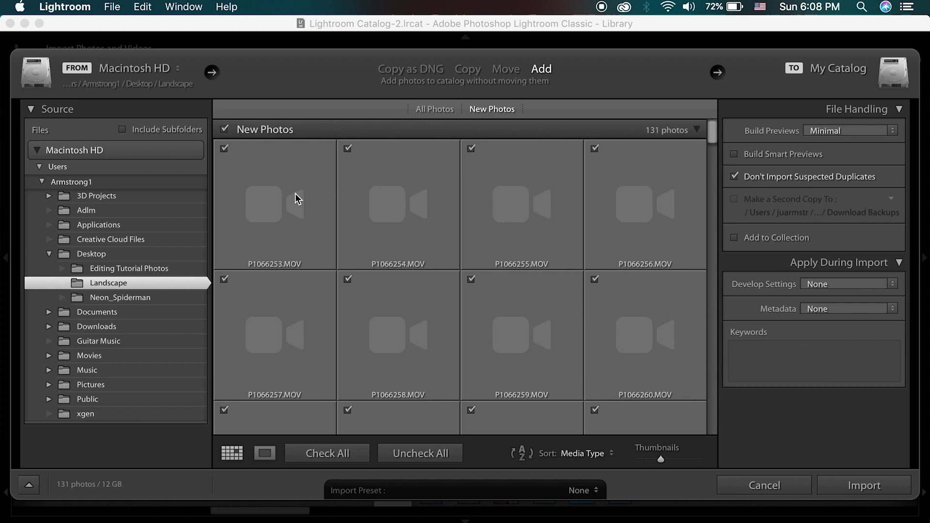
pyautogui.press('super+a')
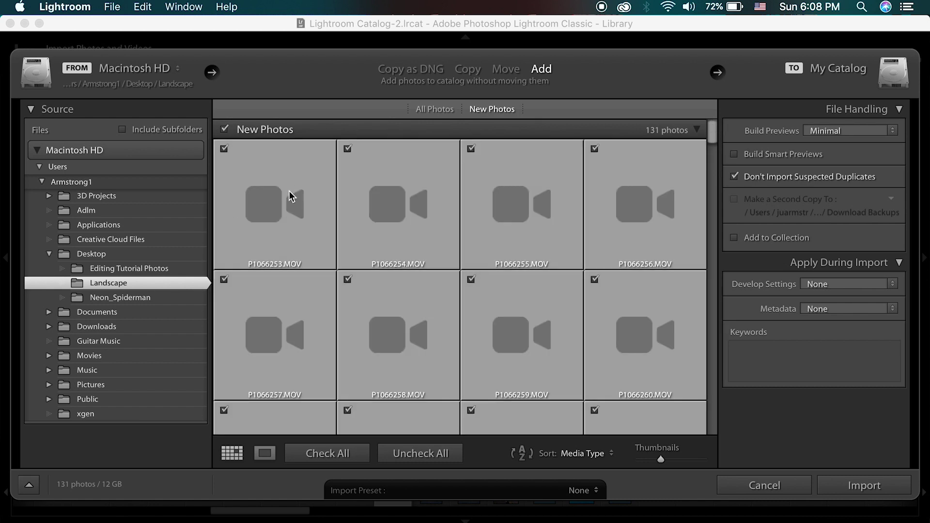
pyautogui.moveTo(712, 129); pyautogui.dragTo(710, 185)
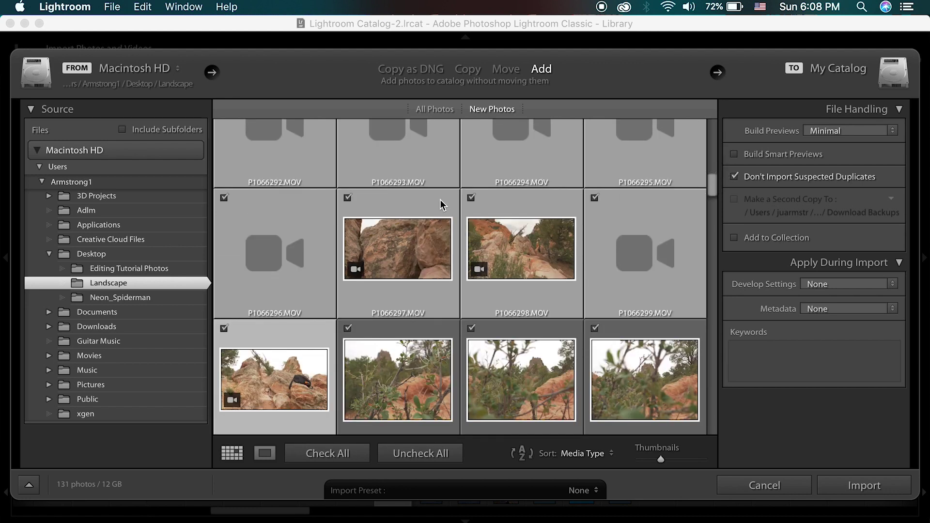
pyautogui.click(224, 197)
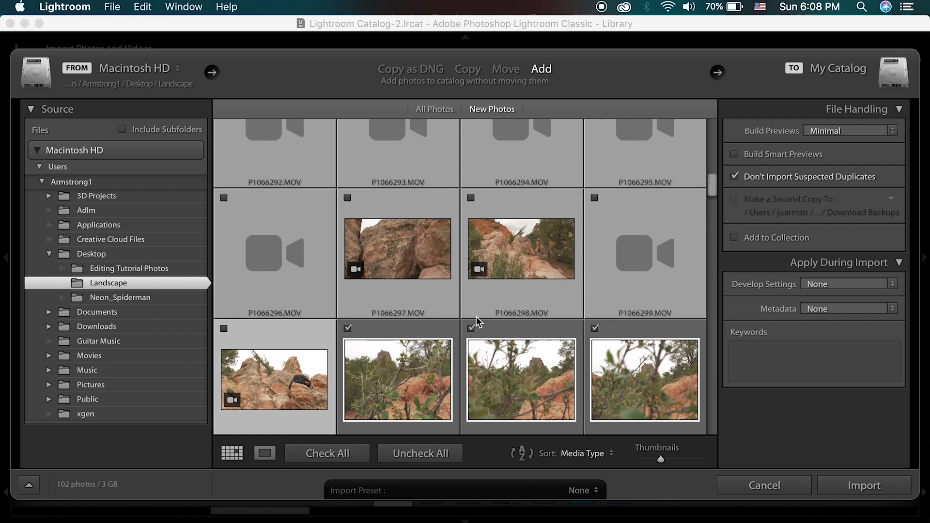
pyautogui.moveTo(712, 184); pyautogui.dragTo(714, 199)
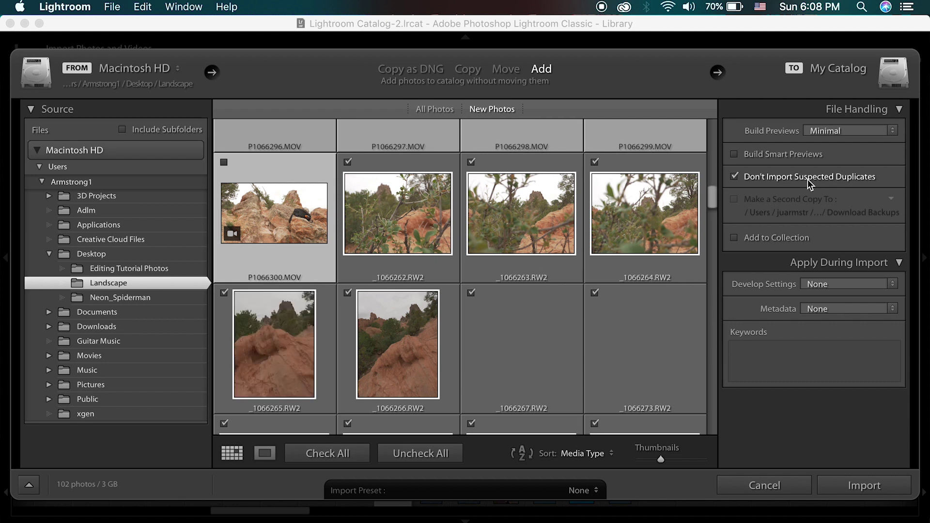
# Turn on Add to Collection, collapse the Neon_Spiderman set in its list, and cancel the import
pyautogui.click(765, 241)
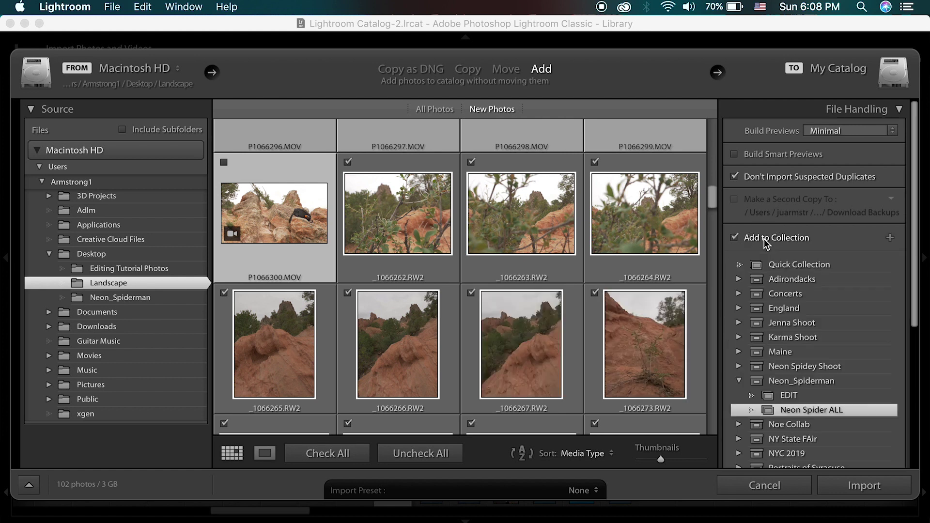
pyautogui.moveTo(916, 210); pyautogui.dragTo(917, 261)
pyautogui.click(740, 301)
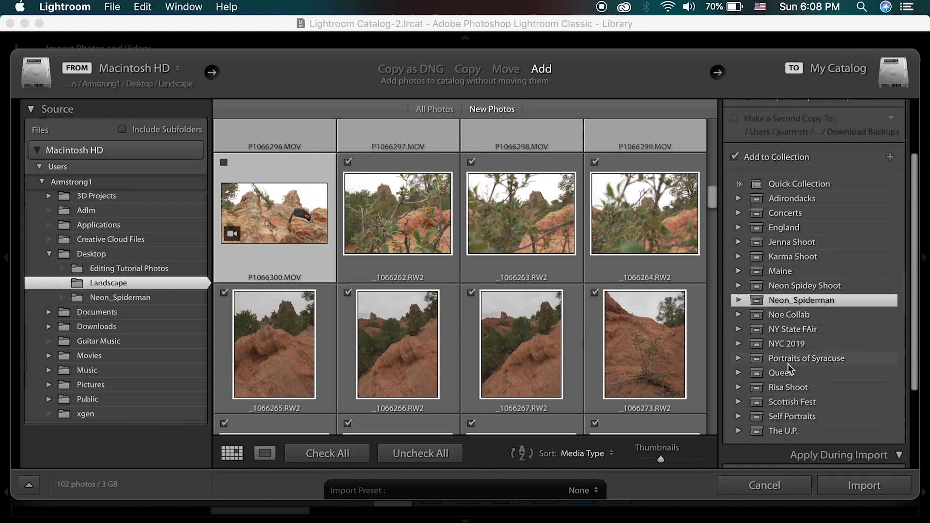
pyautogui.click(772, 485)
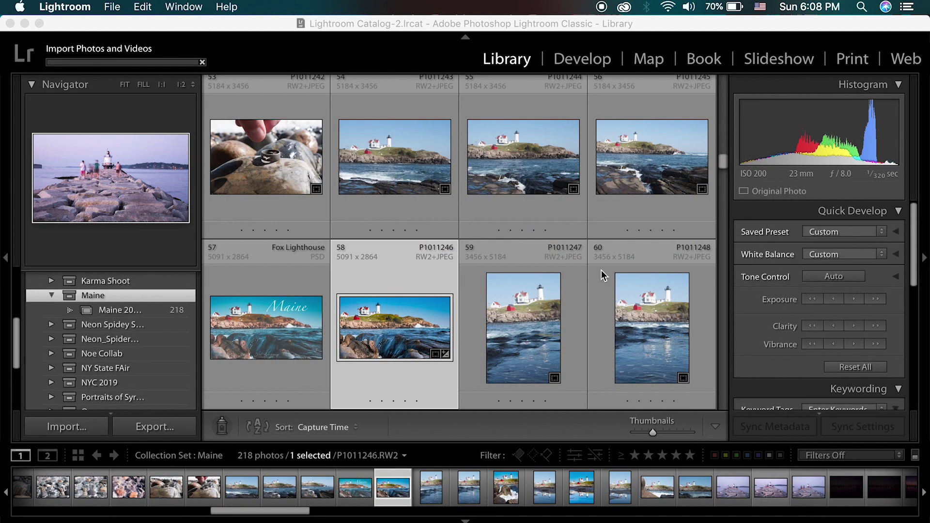
# Look through the existing collection sets and examine which collections the Adirondacks set contains
pyautogui.scroll(1, 151, 342)
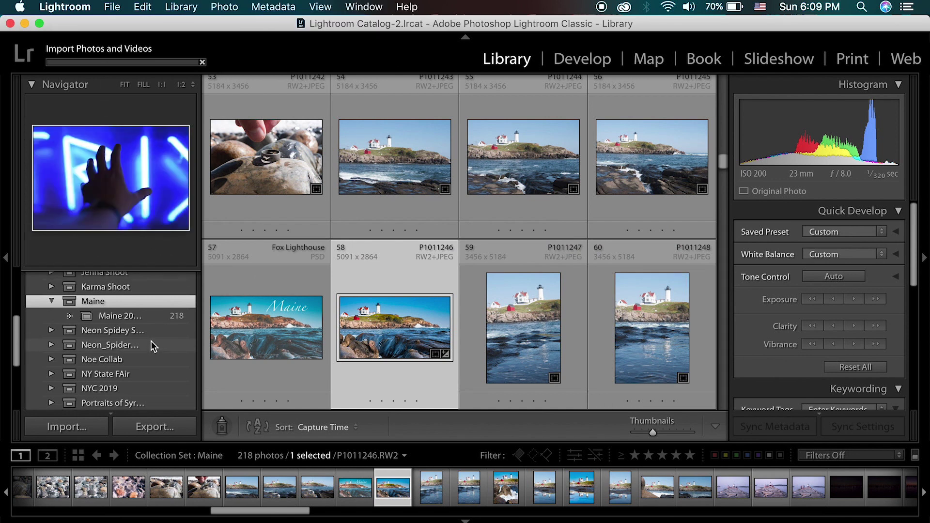
pyautogui.scroll(5, 124, 340)
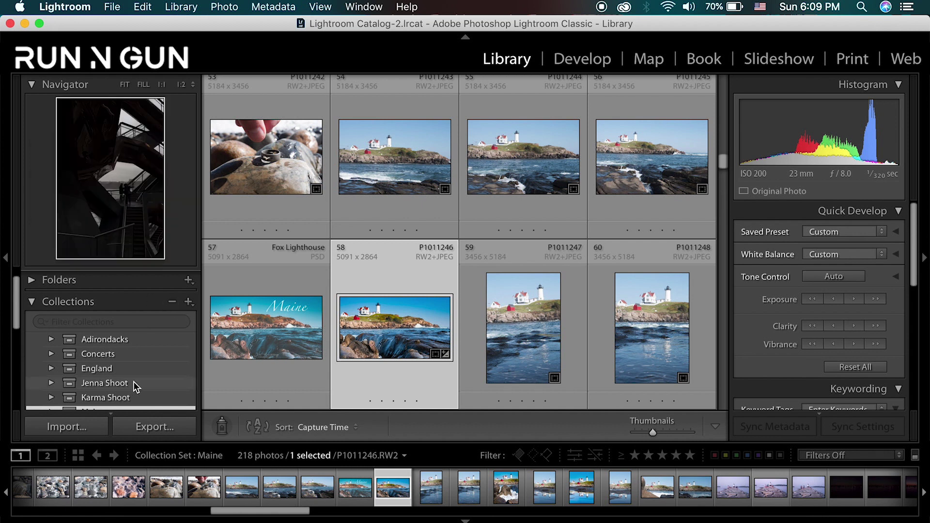
pyautogui.scroll(-2, 136, 386)
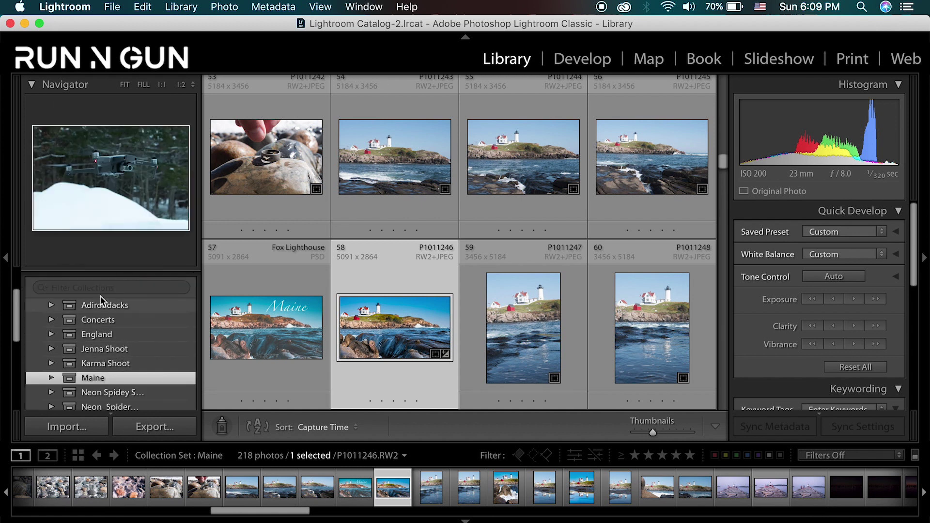
pyautogui.scroll(-2, 129, 360)
pyautogui.scroll(2, 127, 364)
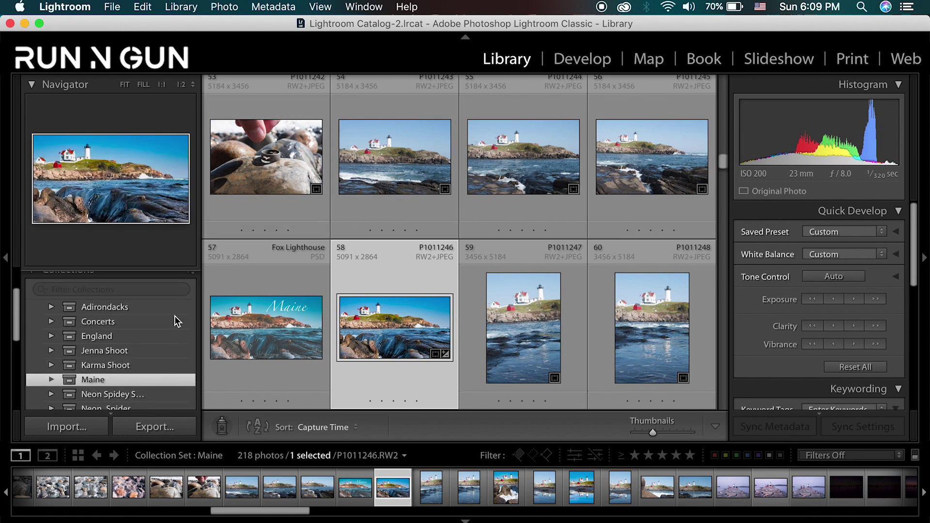
pyautogui.scroll(2, 143, 344)
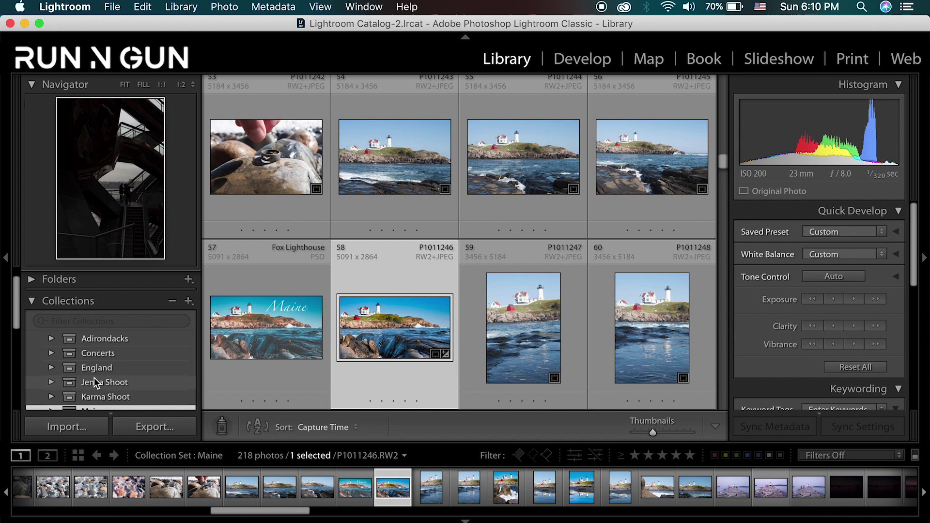
pyautogui.click(52, 338)
pyautogui.scroll(-1, 97, 351)
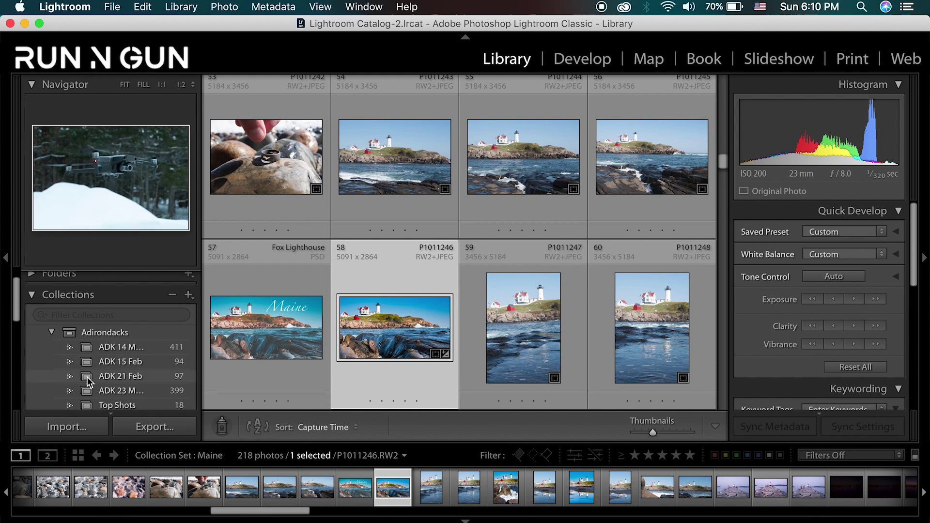
pyautogui.click(52, 333)
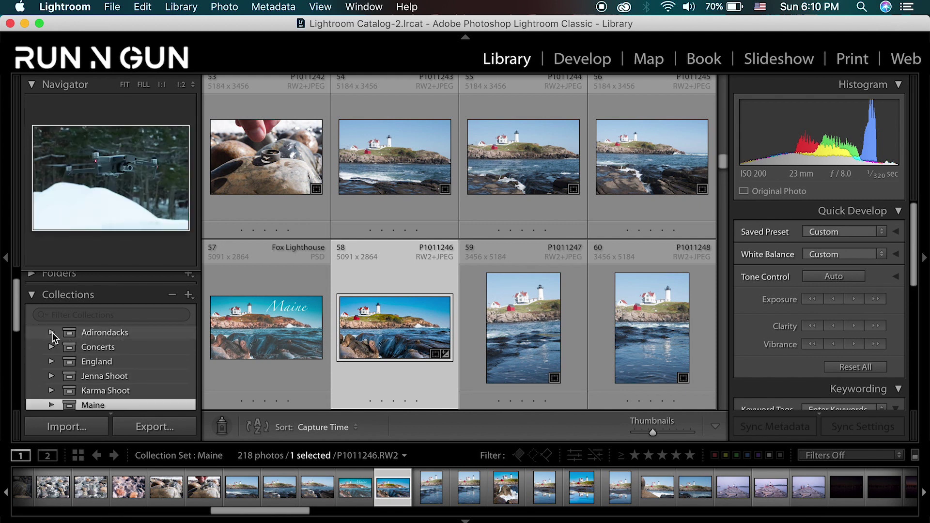
# Create a collection set named Landscape that is not placed inside another collection set
pyautogui.click(189, 295)
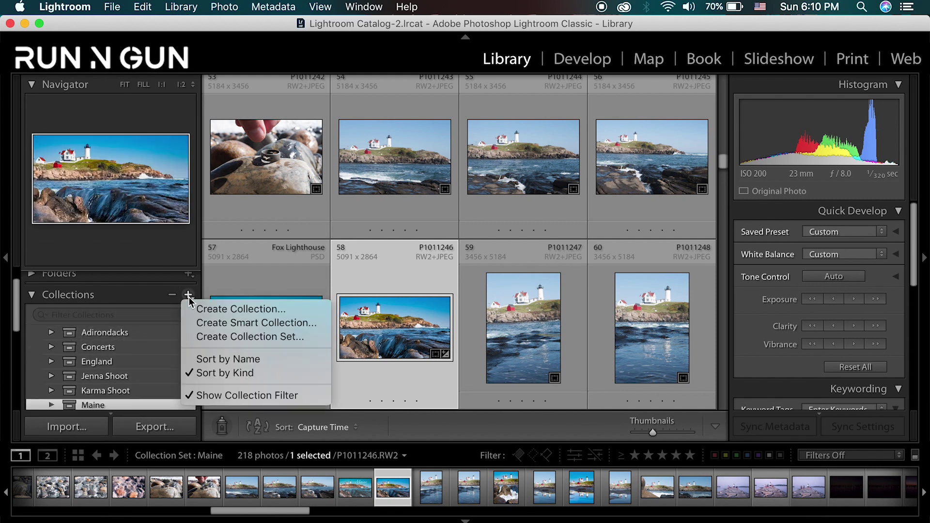
pyautogui.click(230, 338)
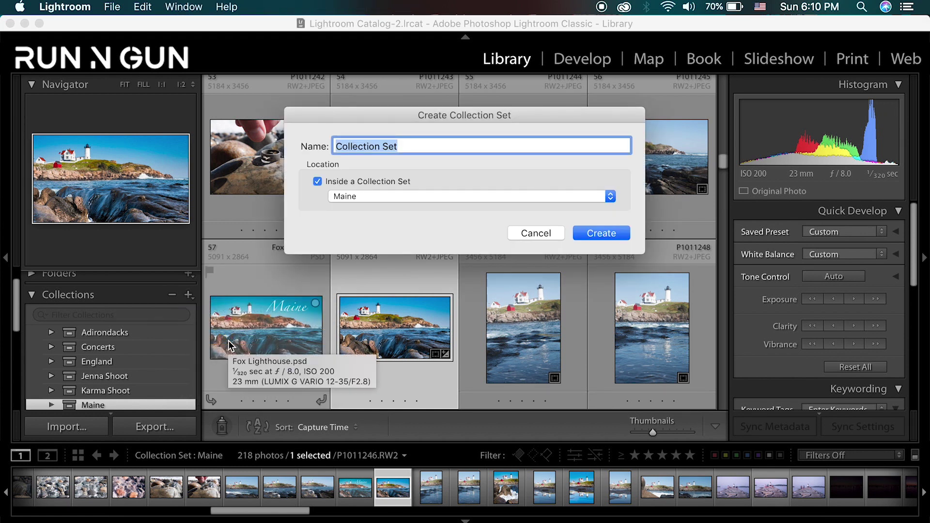
pyautogui.write('La')
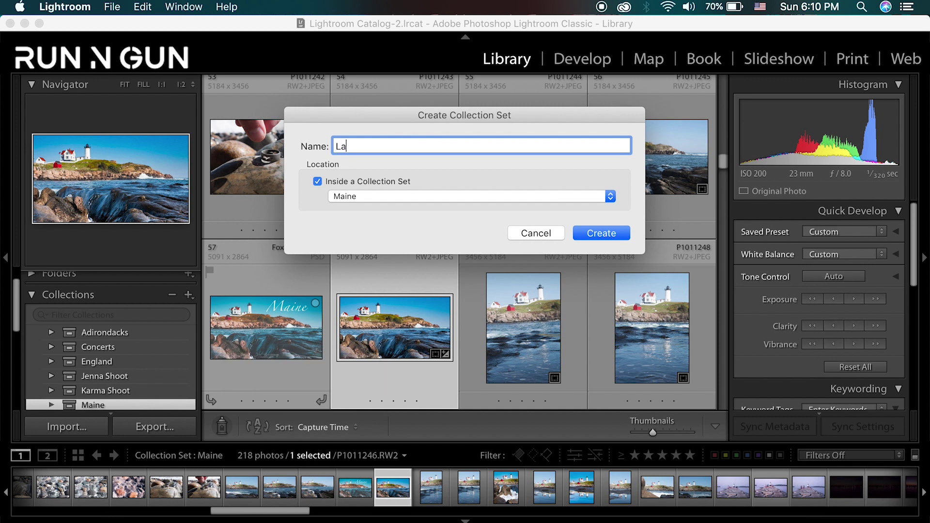
pyautogui.write('ndscape')
pyautogui.click(319, 182)
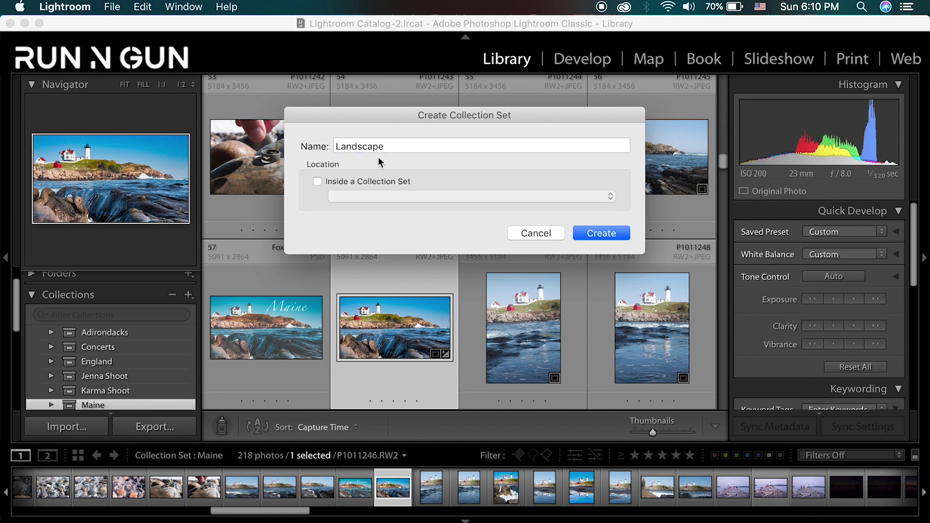
pyautogui.click(585, 233)
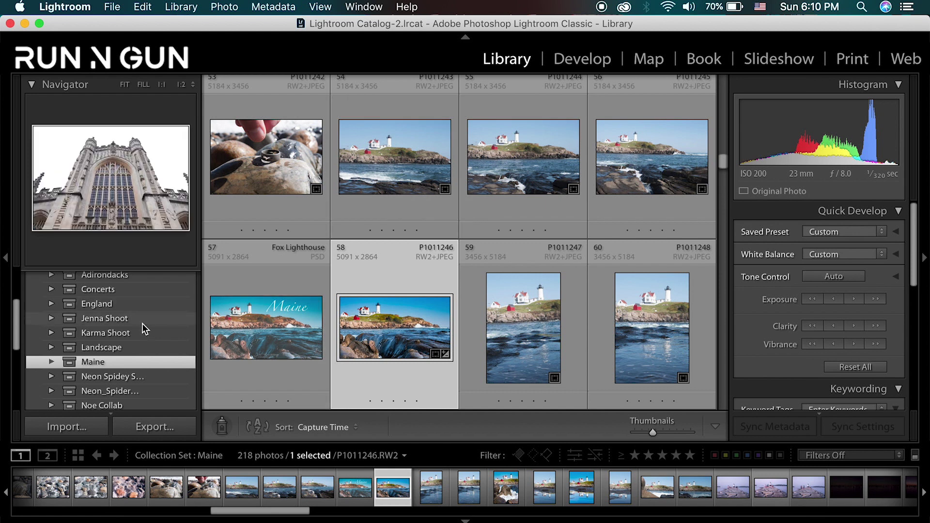
# Create a collection named ALL LANSCAPE PHOTO inside the Landscape collection set and collapse the set
pyautogui.click(105, 350)
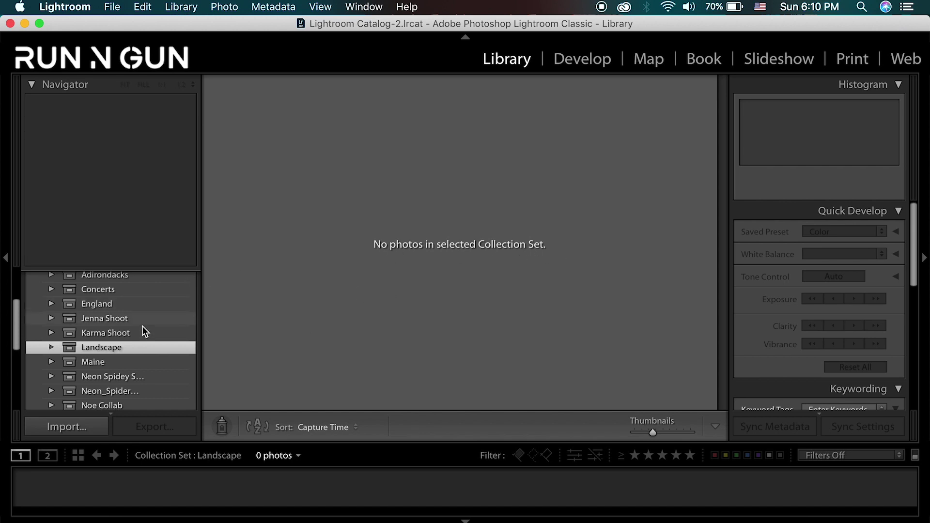
pyautogui.scroll(3, 142, 328)
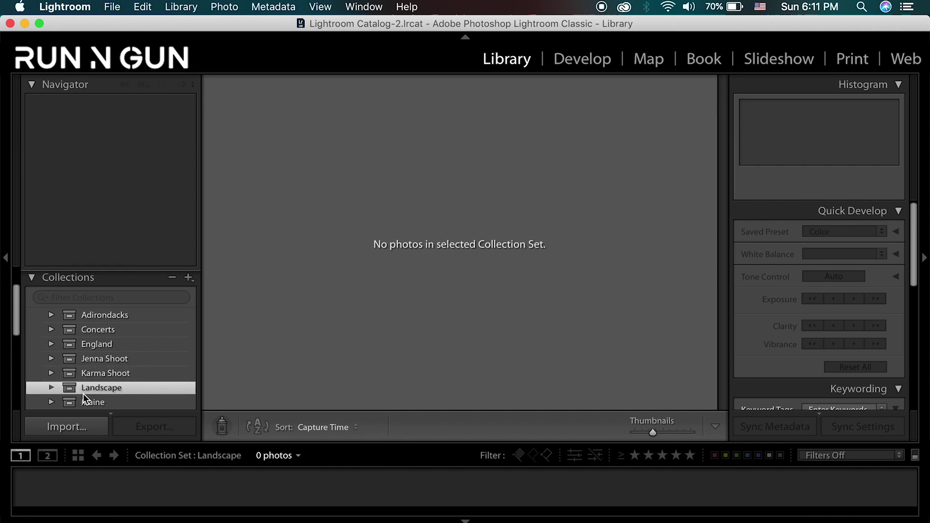
pyautogui.click(189, 279)
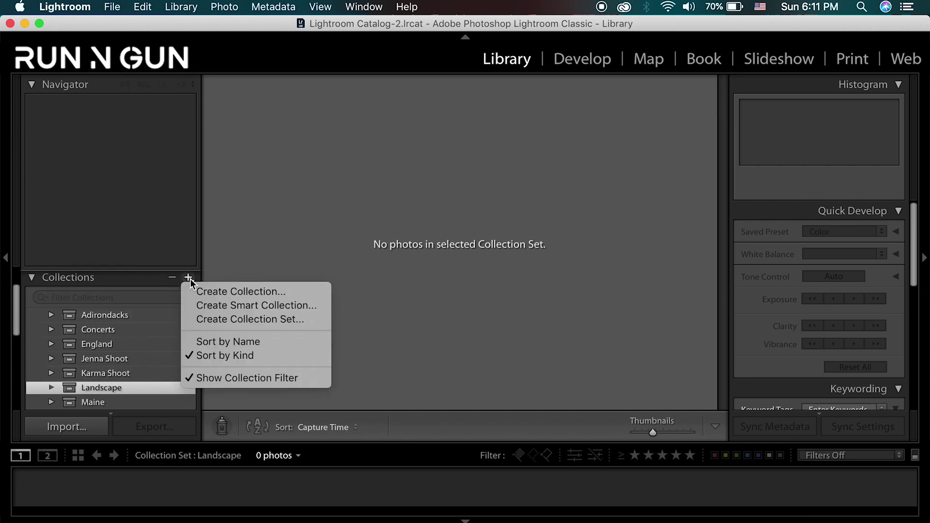
pyautogui.click(210, 291)
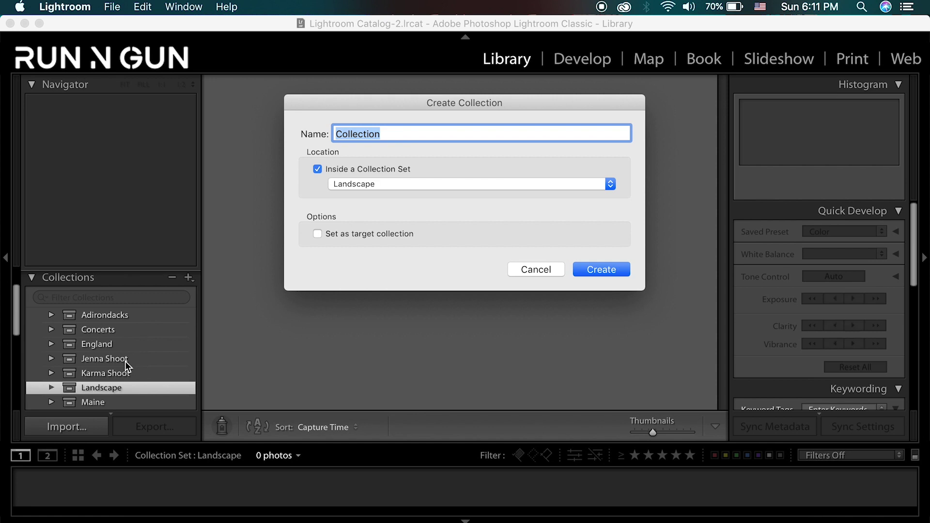
pyautogui.write('ALL LANC')
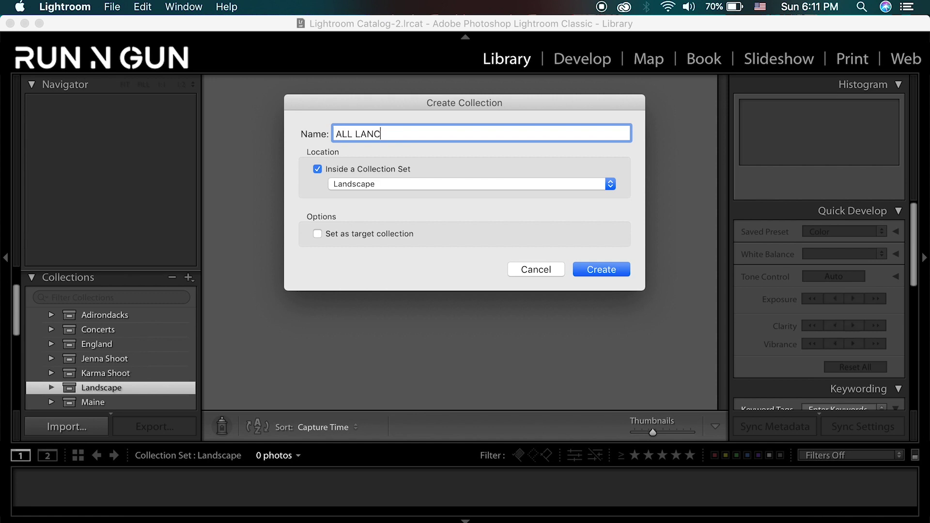
pyautogui.press('BackSpace')
pyautogui.write('SCAPE PHOTO')
pyautogui.click(598, 272)
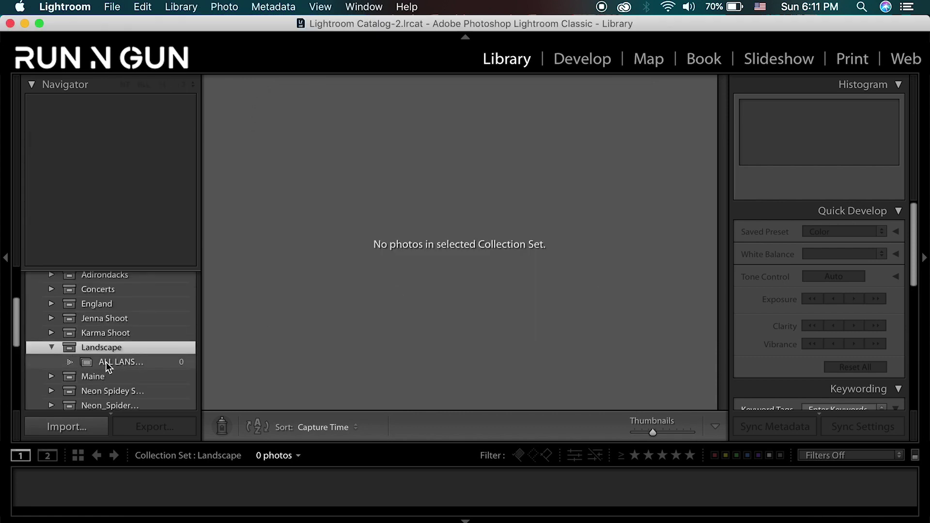
pyautogui.click(52, 347)
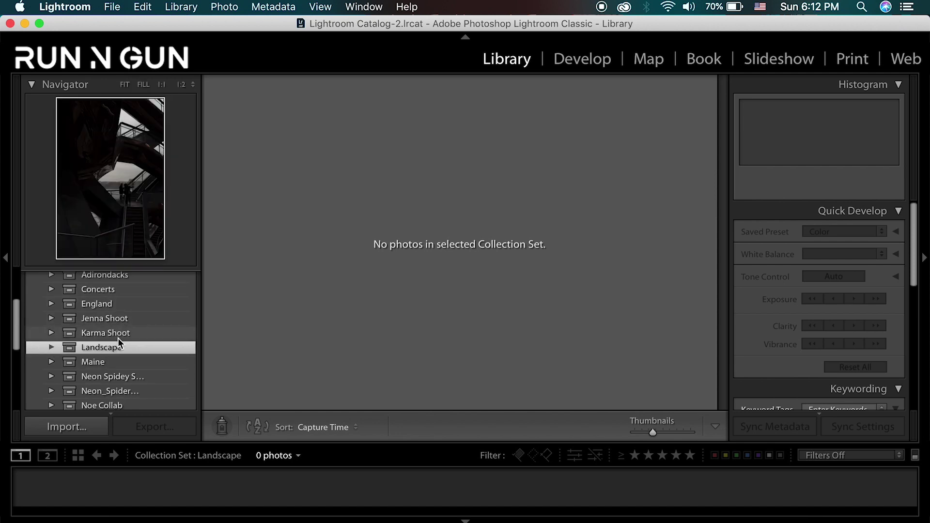
pyautogui.scroll(3, 148, 365)
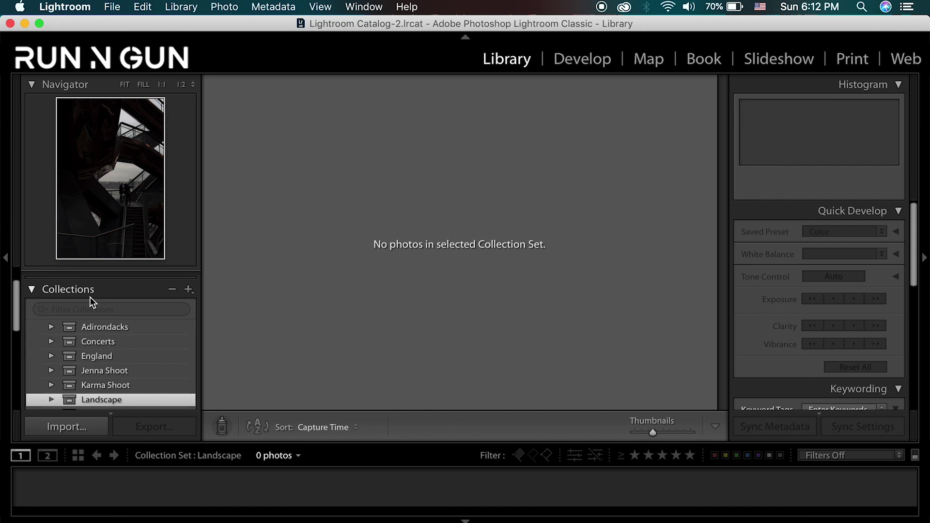
# Start a new import from the Landscape folder and turn on Add to Collection with ALL LANSCAPE PHOTO in the Landscape set as destination
pyautogui.scroll(-1, 129, 352)
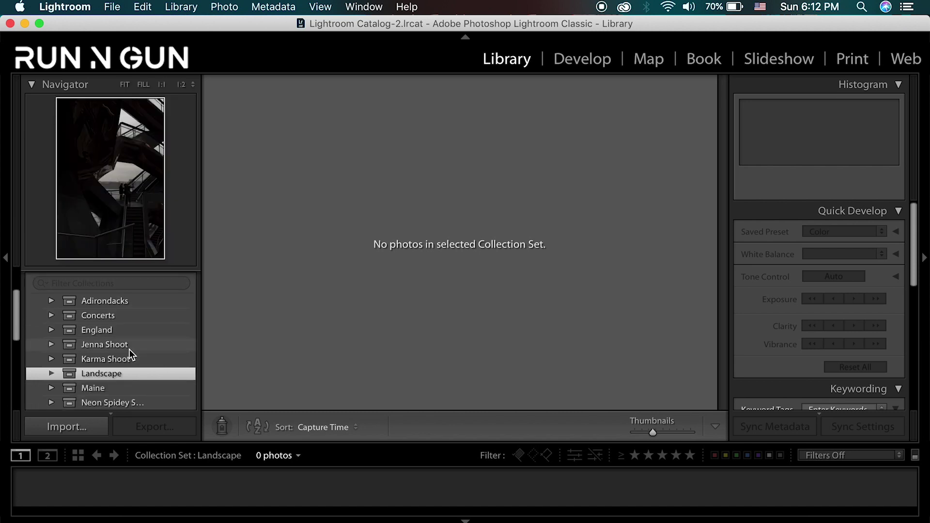
pyautogui.click(112, 7)
pyautogui.click(157, 107)
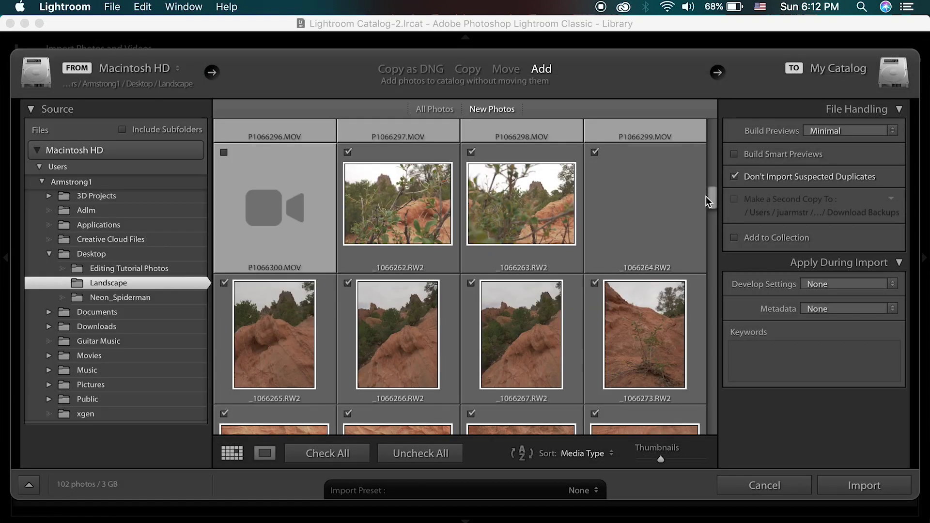
pyautogui.click(735, 237)
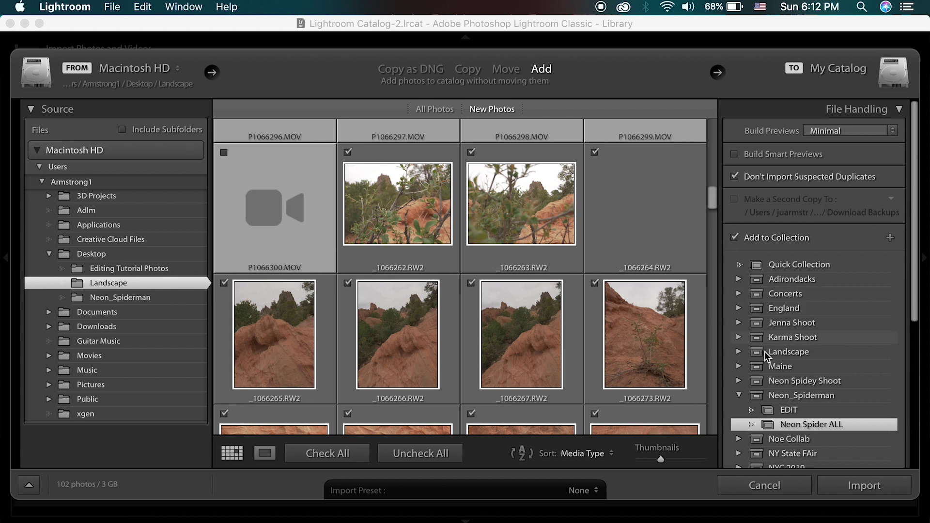
pyautogui.click(739, 392)
pyautogui.moveTo(914, 202); pyautogui.dragTo(916, 274)
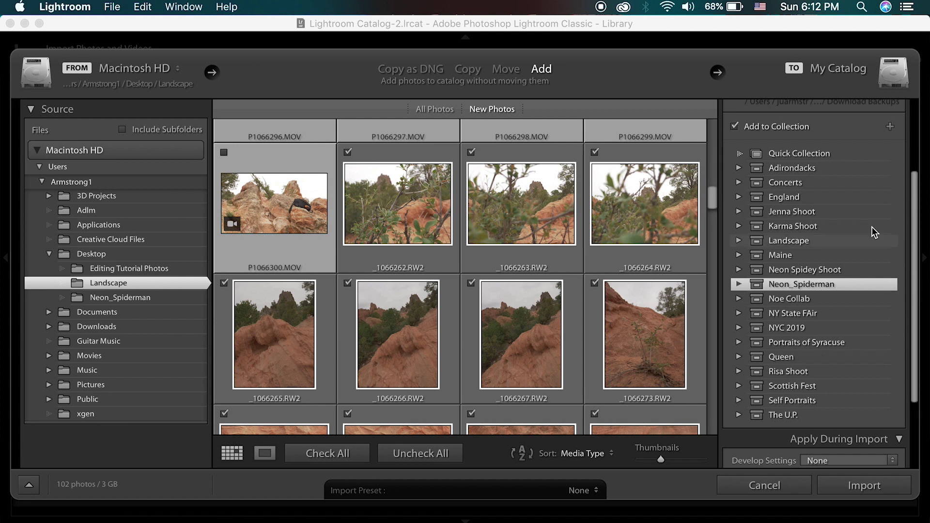
pyautogui.click(739, 242)
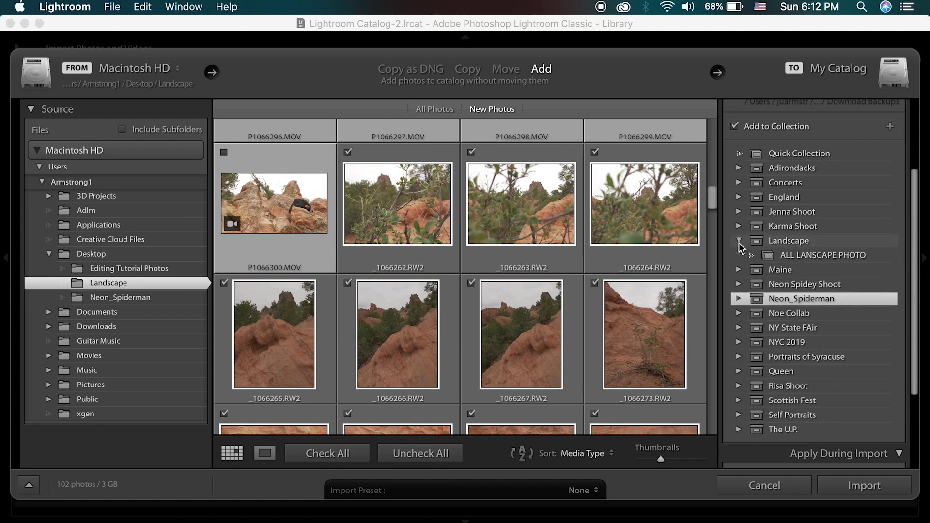
pyautogui.click(803, 254)
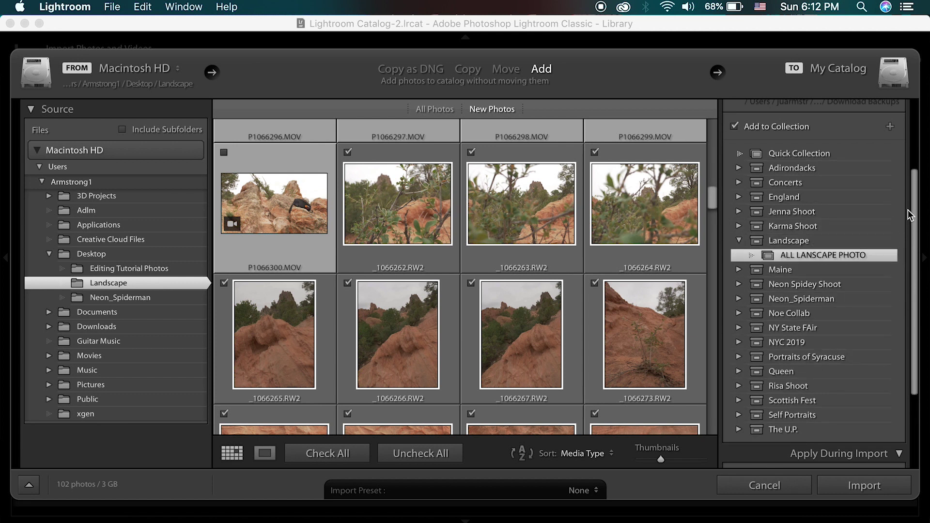
pyautogui.moveTo(907, 197); pyautogui.dragTo(921, 293)
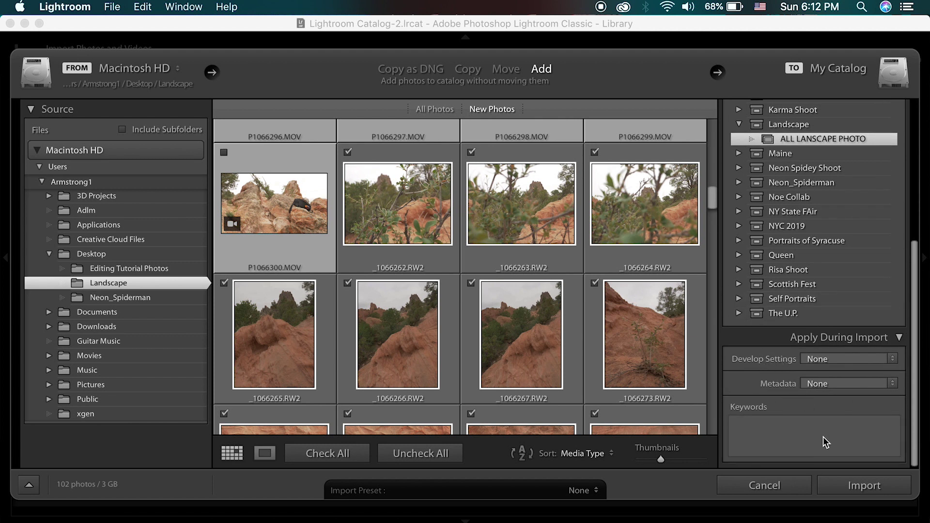
pyautogui.click(832, 357)
pyautogui.moveTo(837, 376)
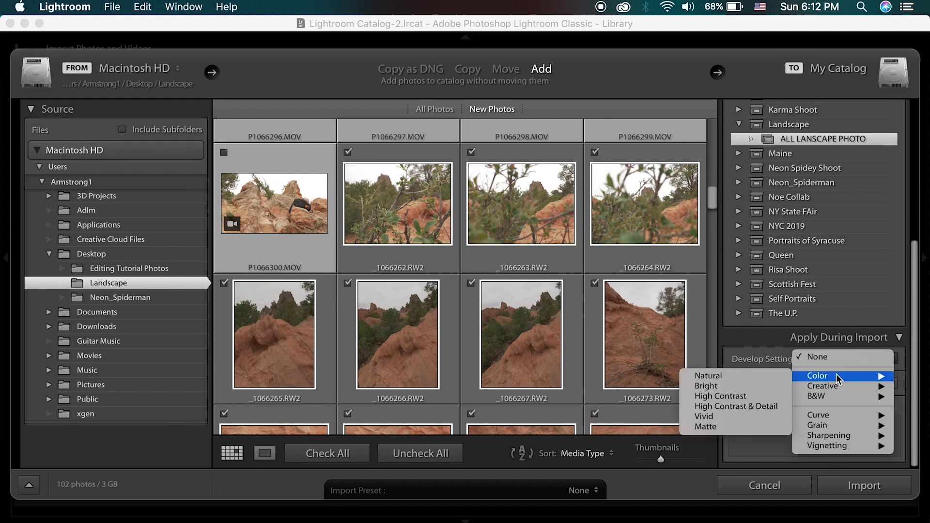
pyautogui.moveTo(838, 394)
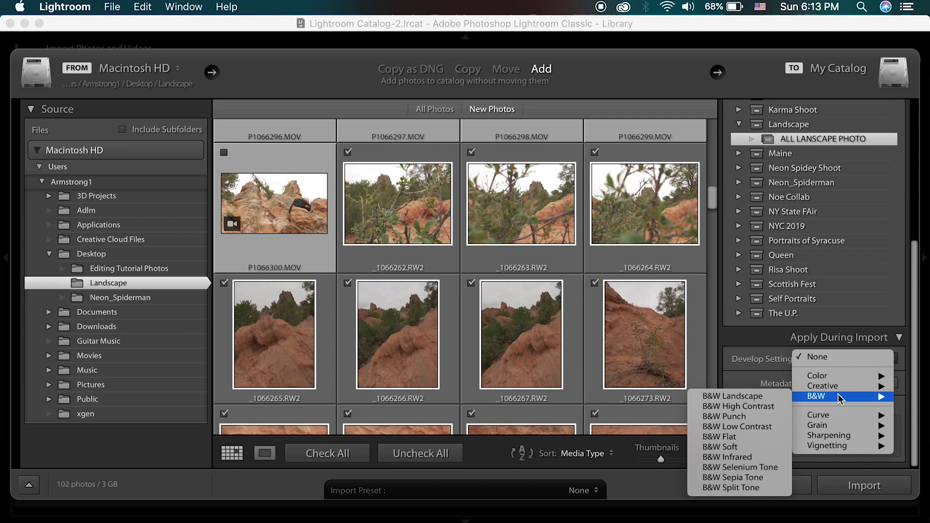
pyautogui.click(758, 384)
# Enter the import keywords "landscape, colorado, runngun" and import the checked photos
pyautogui.click(763, 429)
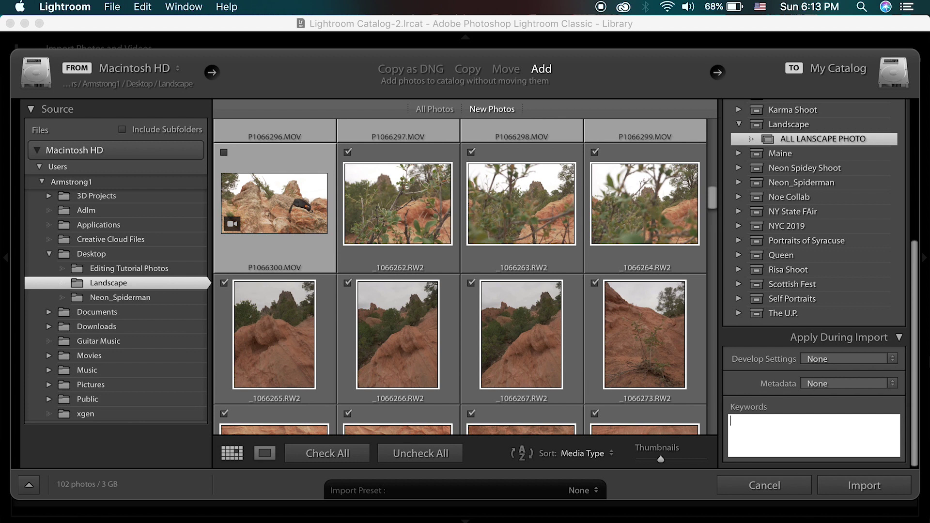
pyautogui.write('lad')
pyautogui.write('ndscape,')
pyautogui.write(' colorao')
pyautogui.press('BackSpace')
pyautogui.write('do, run')
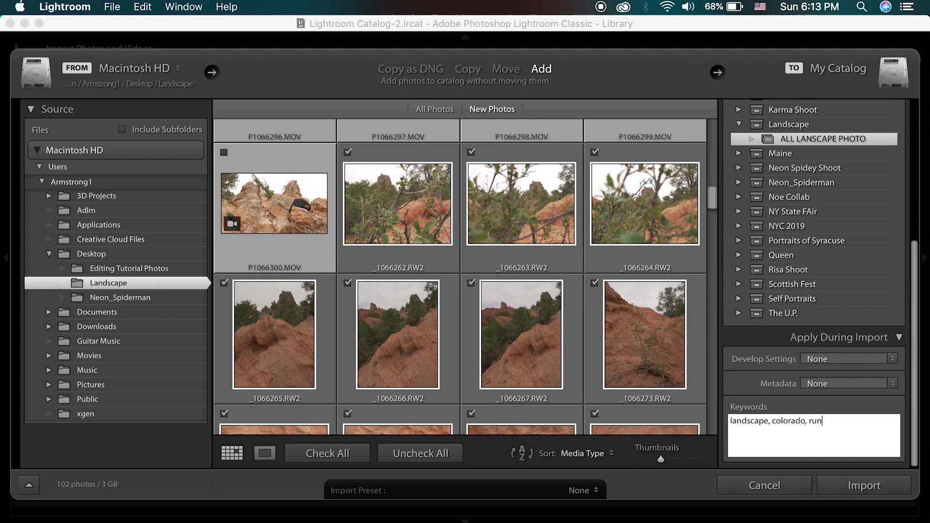
pyautogui.write('ngun')
pyautogui.moveTo(913, 262); pyautogui.dragTo(909, 352)
pyautogui.click(764, 426)
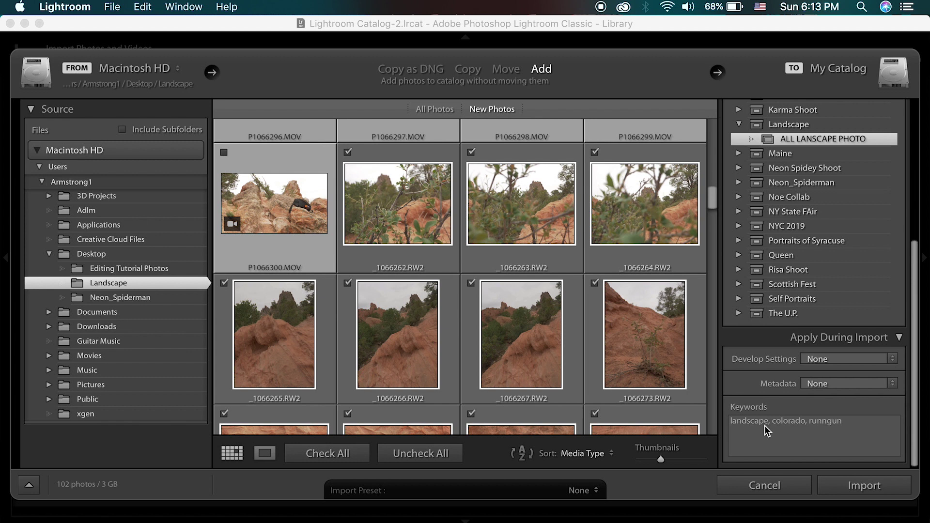
pyautogui.scroll(-5, 616, 363)
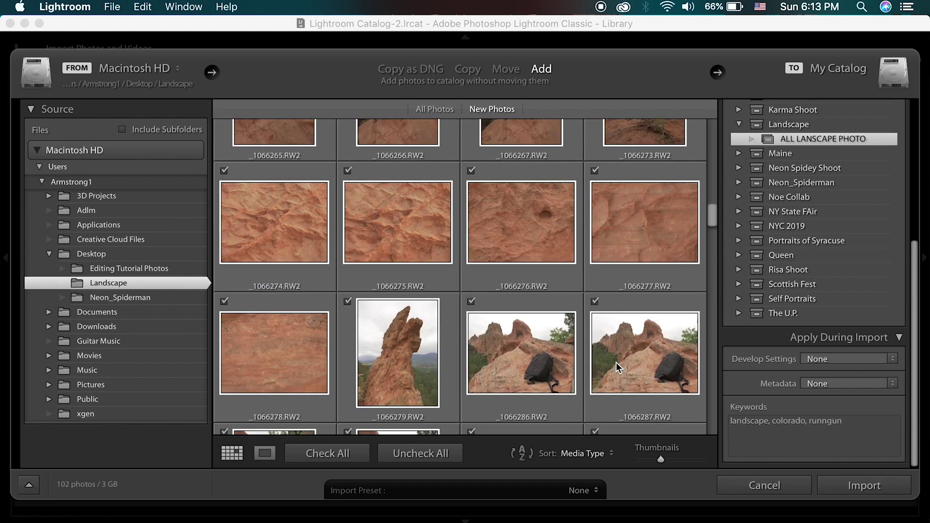
pyautogui.click(880, 486)
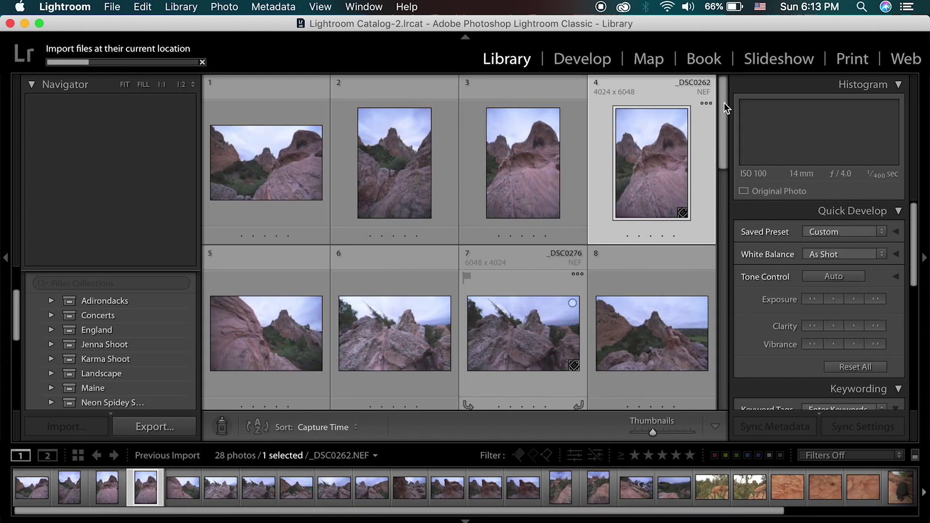
# Open photo _DSC0249 from the imported photos in the Develop module and hide the panel group containing the Navigator
pyautogui.click(724, 117)
pyautogui.moveTo(725, 116); pyautogui.dragTo(725, 167)
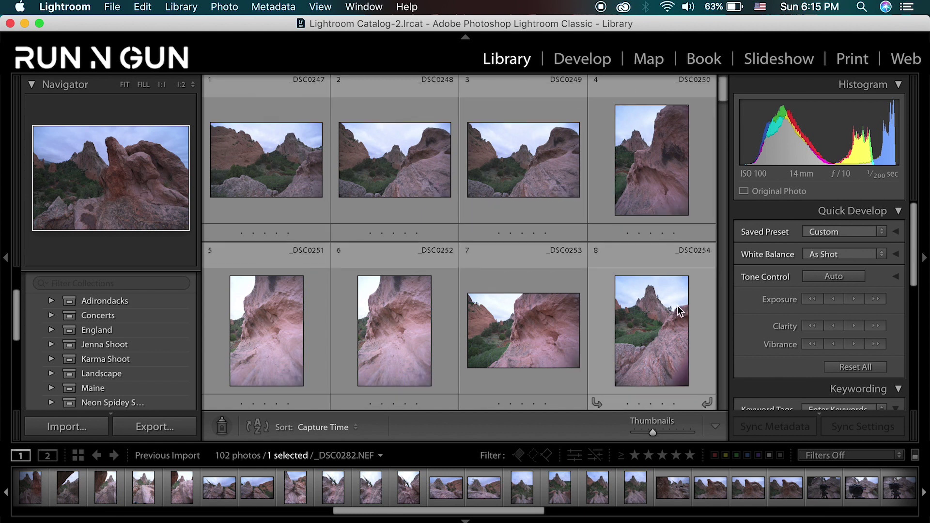
pyautogui.click(520, 175)
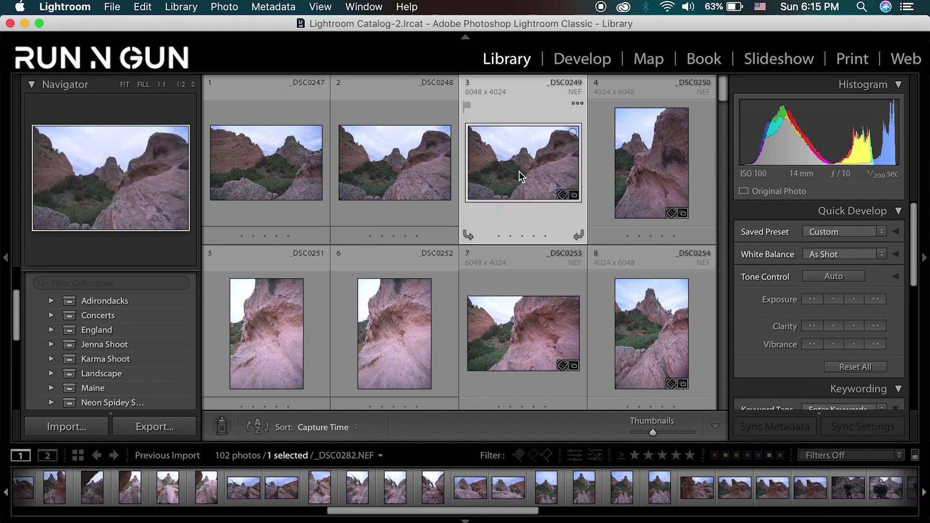
pyautogui.click(589, 60)
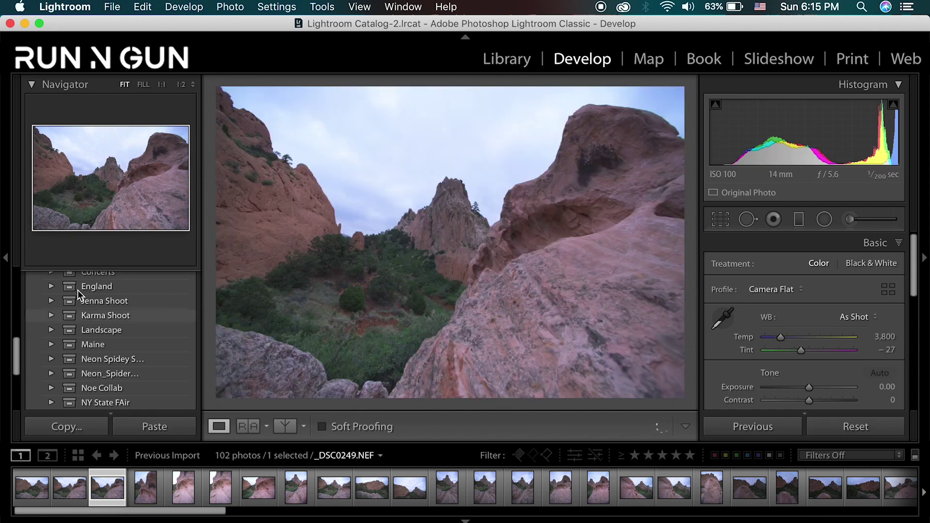
pyautogui.click(7, 260)
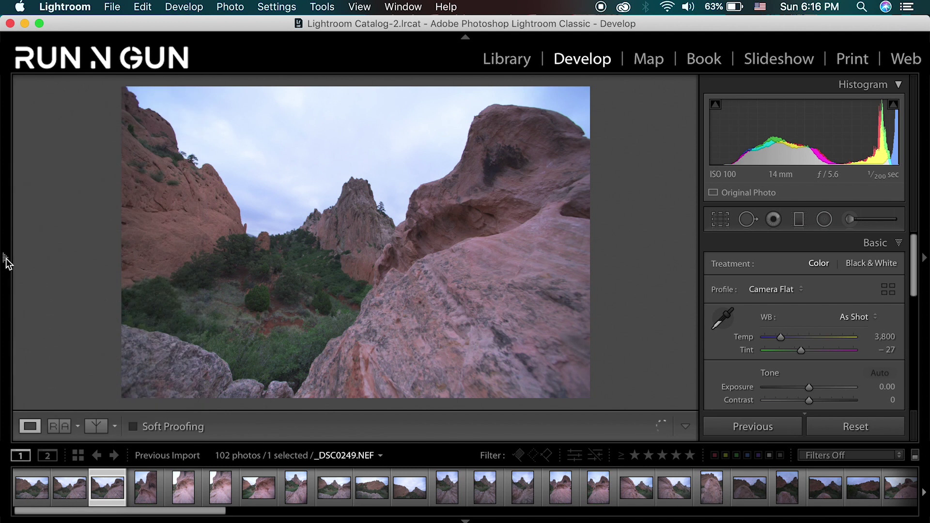
pyautogui.moveTo(10, 271)
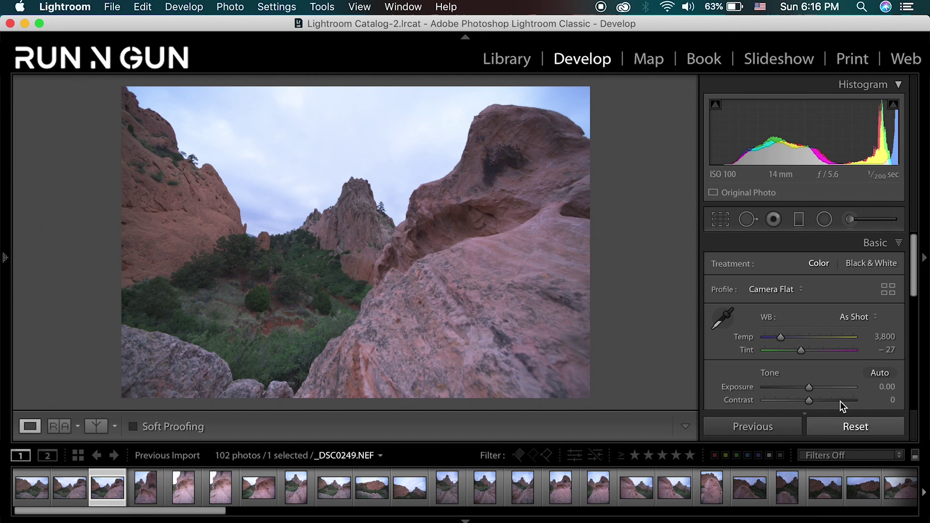
# Set the photo's Highlights to -81 and its Exposure to +0.10
pyautogui.scroll(-1, 838, 377)
pyautogui.scroll(-5, 839, 377)
pyautogui.scroll(-3, 904, 312)
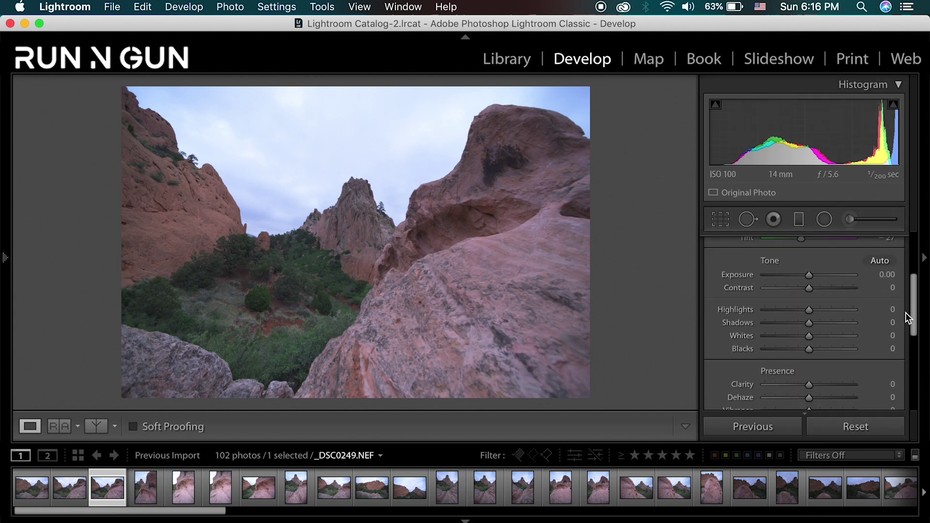
pyautogui.moveTo(810, 310); pyautogui.dragTo(777, 324)
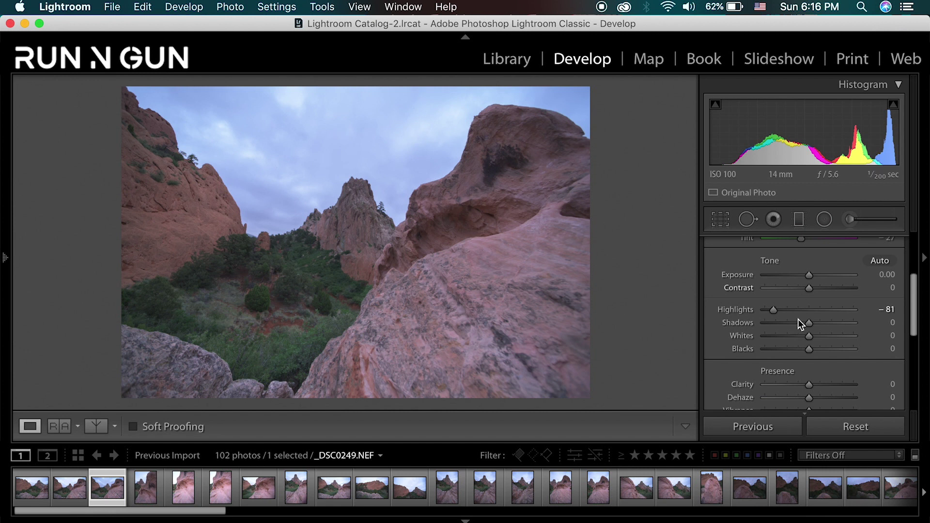
pyautogui.scroll(1, 810, 330)
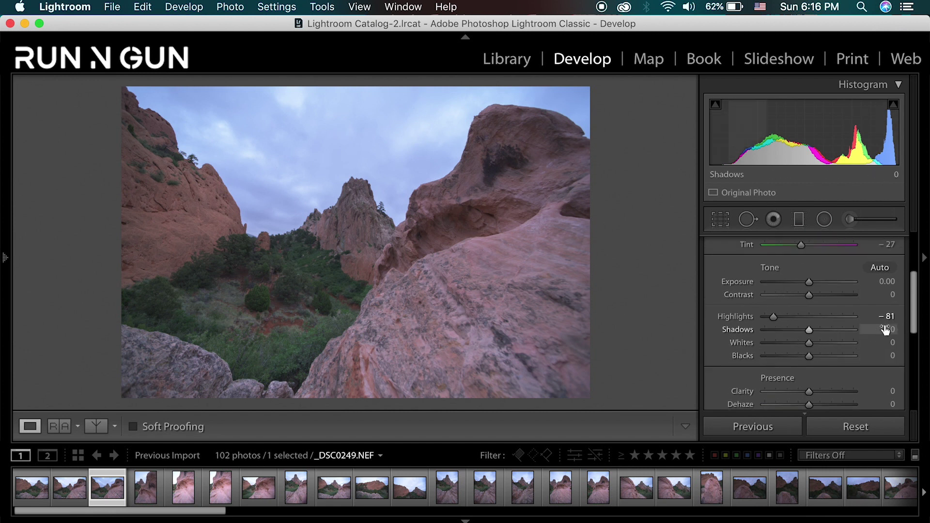
pyautogui.moveTo(808, 356)
pyautogui.mouseDown()
pyautogui.moveTo(790, 358)
pyautogui.moveTo(833, 357)
pyautogui.moveTo(809, 356)
pyautogui.mouseUp()
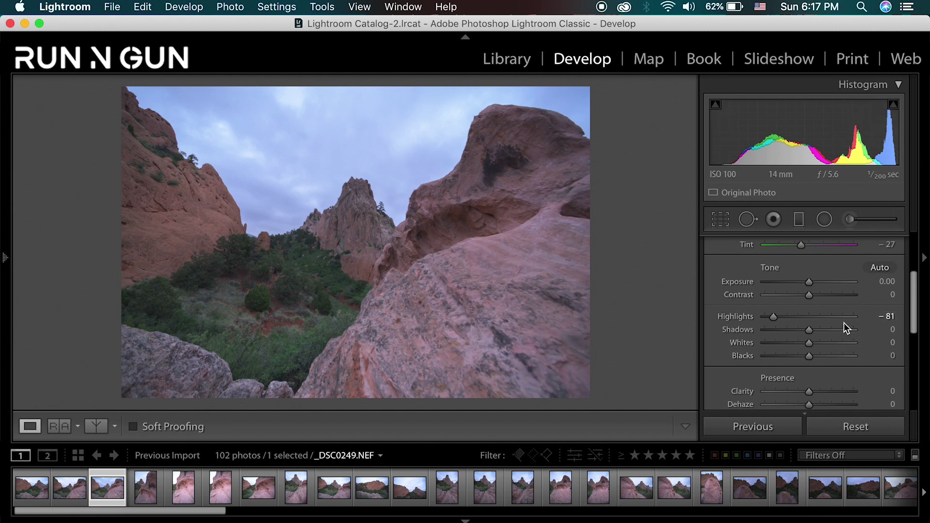
pyautogui.moveTo(812, 285)
pyautogui.mouseDown()
pyautogui.moveTo(831, 281)
pyautogui.moveTo(810, 282)
pyautogui.mouseUp()
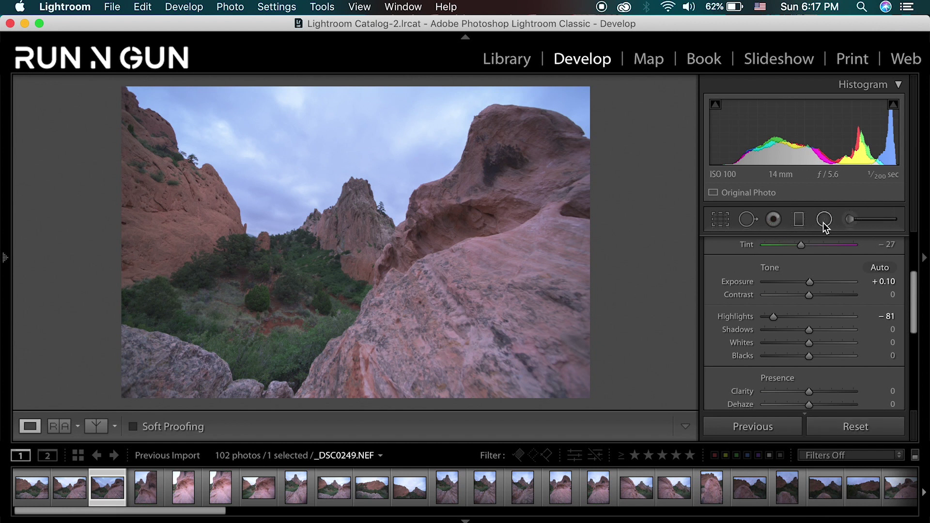
# Draw a graduated filter over the sky, from the photo's upper edge down to the base of the central rock peak
pyautogui.scroll(3, 848, 248)
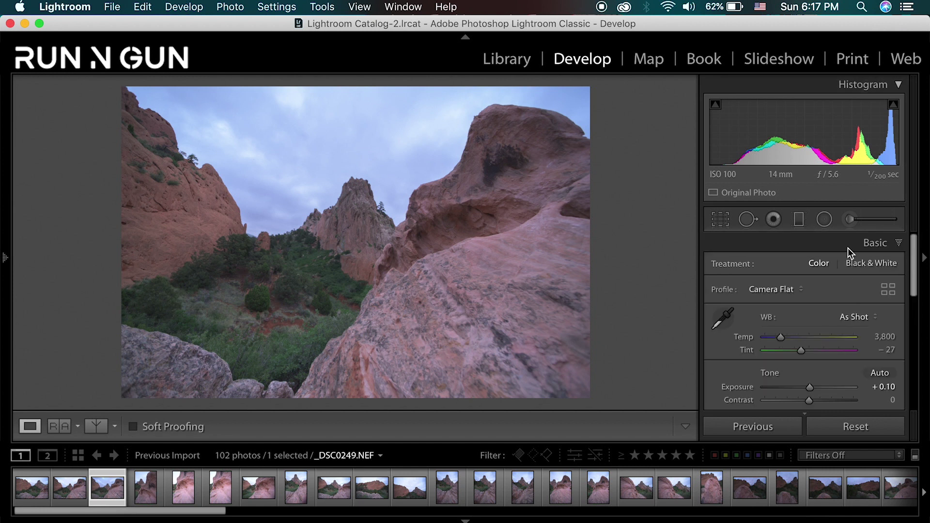
pyautogui.click(799, 220)
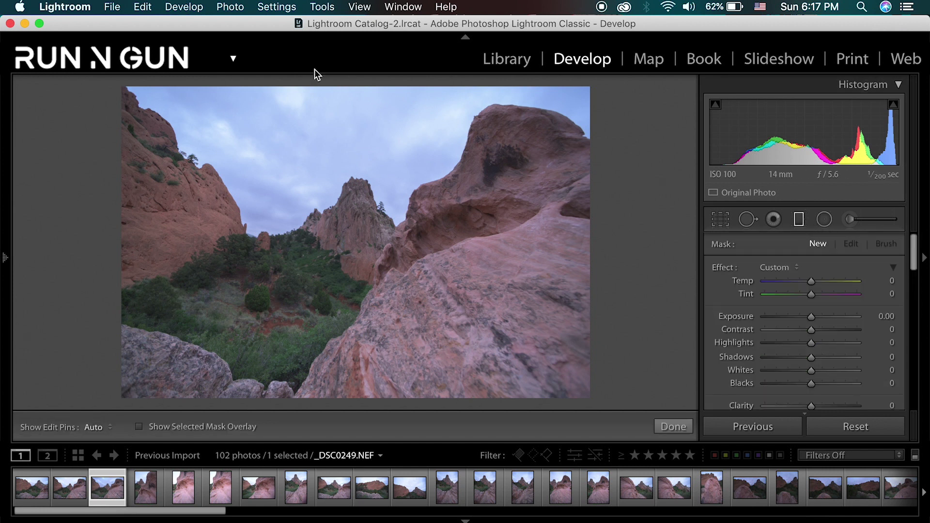
pyautogui.moveTo(337, 80); pyautogui.dragTo(336, 256)
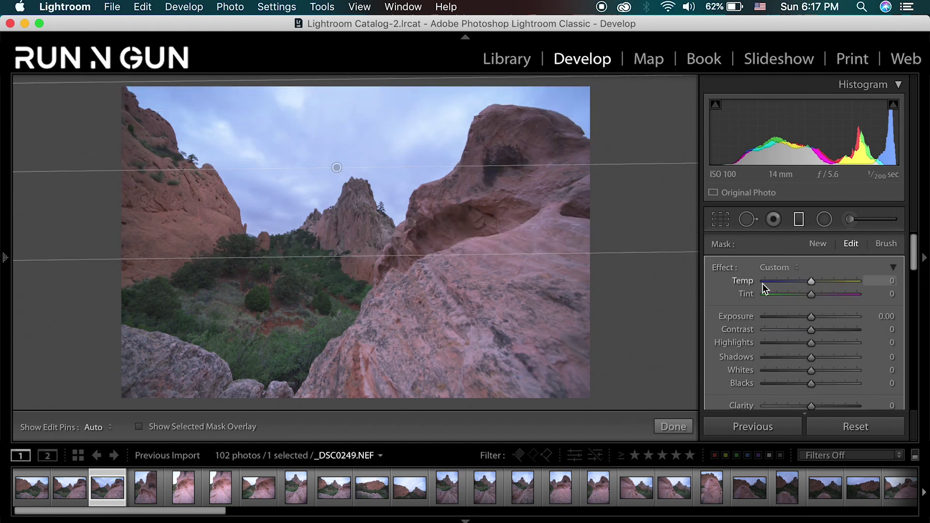
# Set the graduated filter's Exposure to -0.61, Highlights to -36, Whites to 28 and Temp to -51
pyautogui.moveTo(815, 319); pyautogui.dragTo(808, 319)
pyautogui.moveTo(811, 342); pyautogui.dragTo(794, 342)
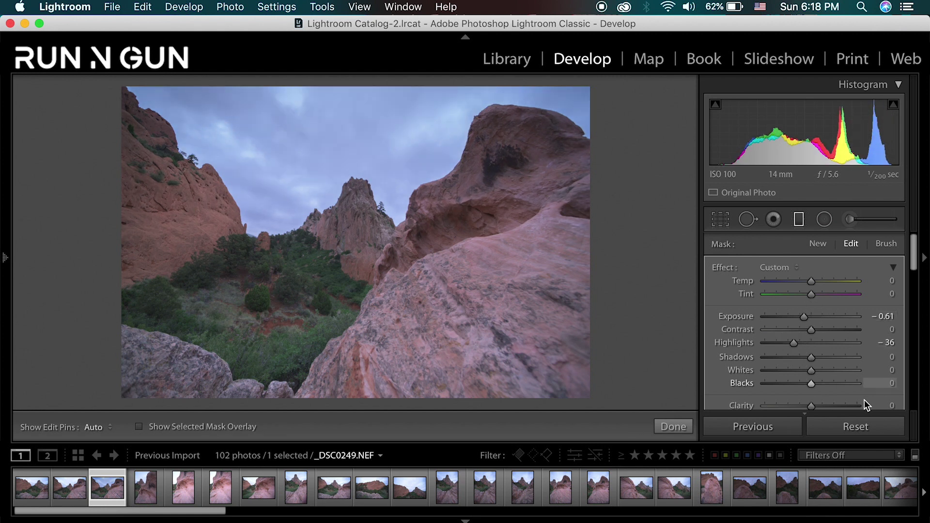
pyautogui.moveTo(823, 370); pyautogui.dragTo(824, 371)
pyautogui.scroll(-1, 851, 346)
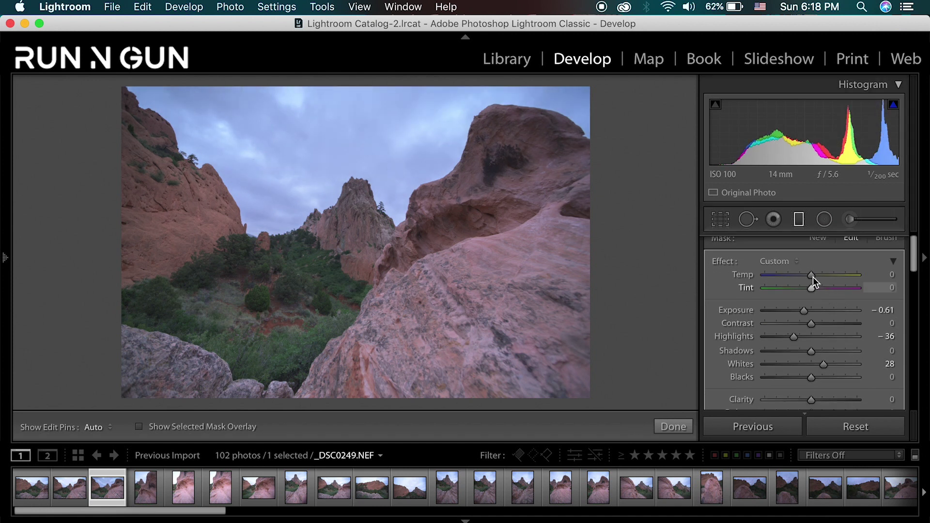
pyautogui.moveTo(812, 275); pyautogui.dragTo(787, 277)
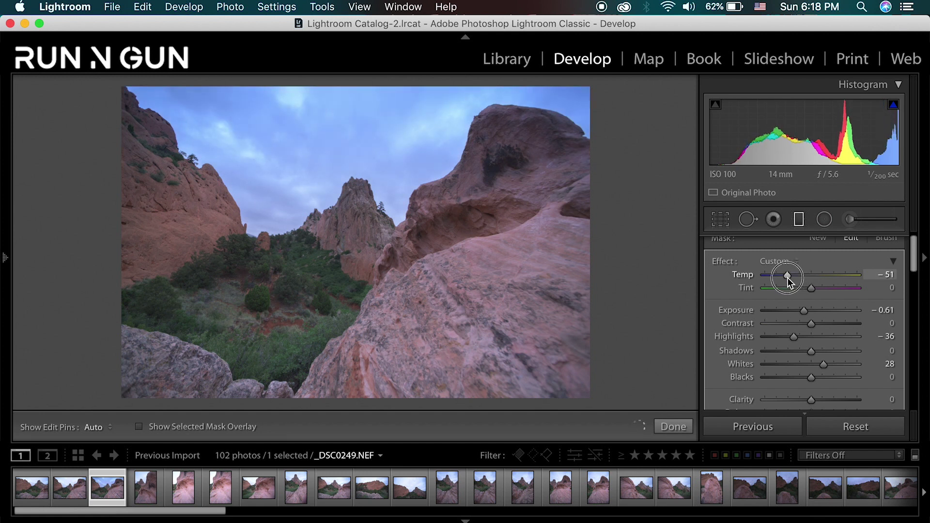
pyautogui.scroll(-1, 833, 375)
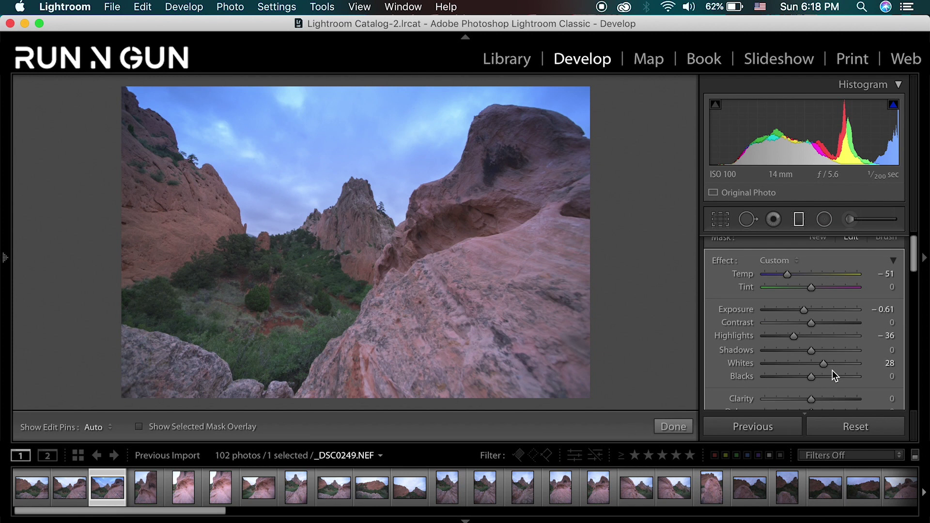
# Delete the graduated filter from the sky
pyautogui.moveTo(566, 339)
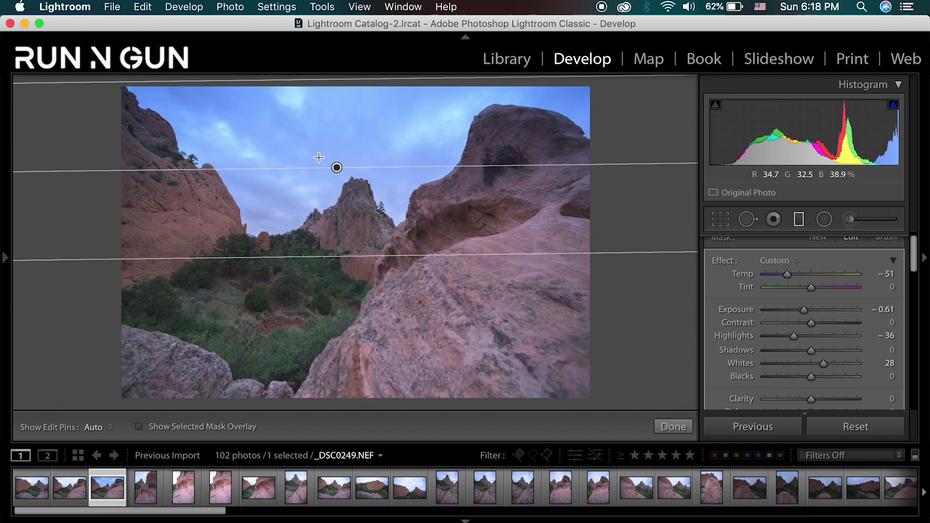
pyautogui.moveTo(337, 168)
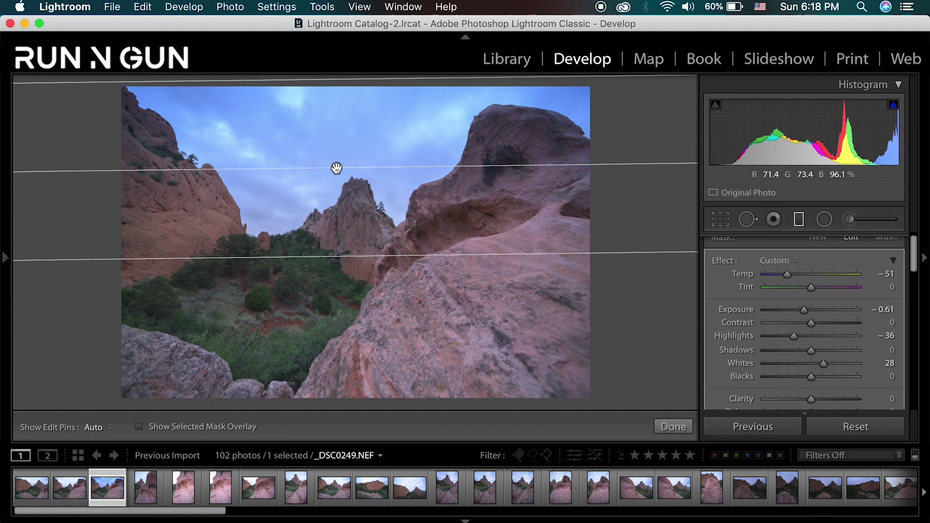
pyautogui.press('Delete')
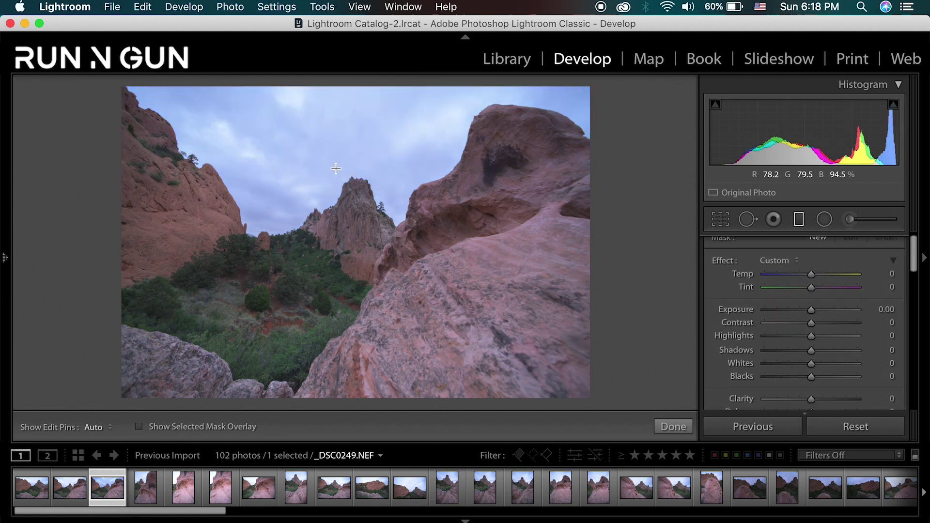
# Start an Adjustment Brush mask with a stroke in the upper sky and show the selected mask overlay
pyautogui.click(850, 221)
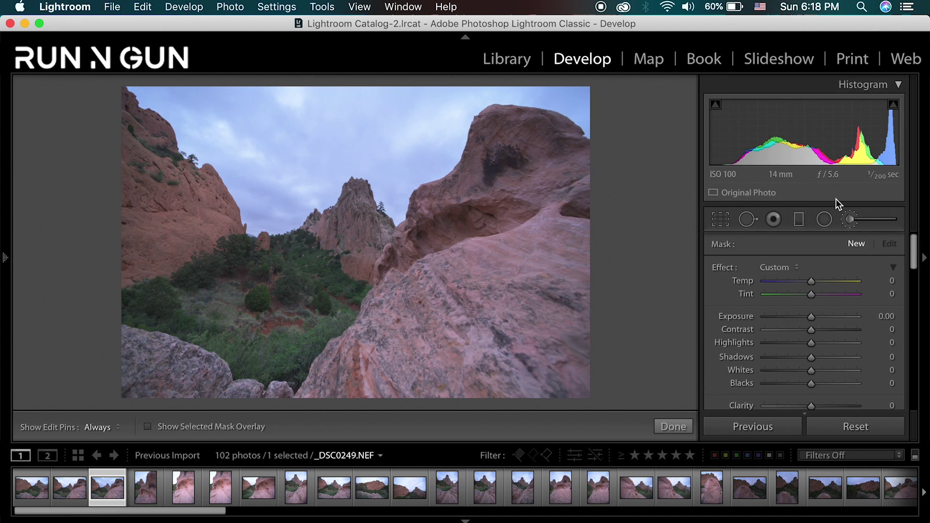
pyautogui.scroll(5, 284, 111)
pyautogui.press('h')
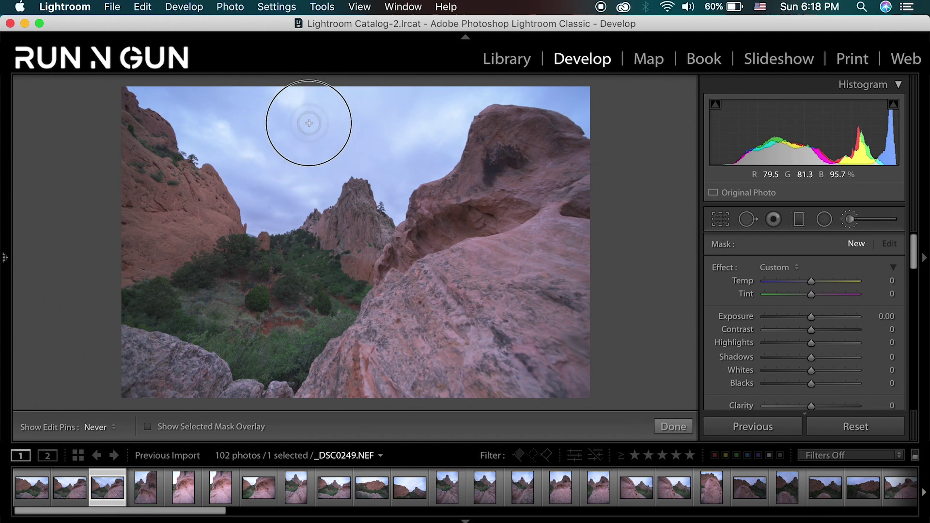
pyautogui.press('h')
pyautogui.moveTo(286, 137); pyautogui.dragTo(309, 123)
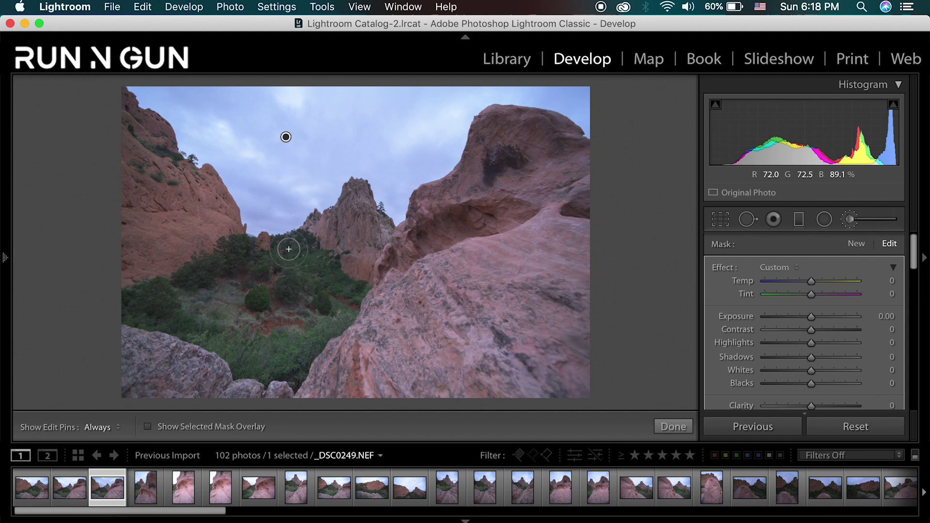
pyautogui.click(147, 427)
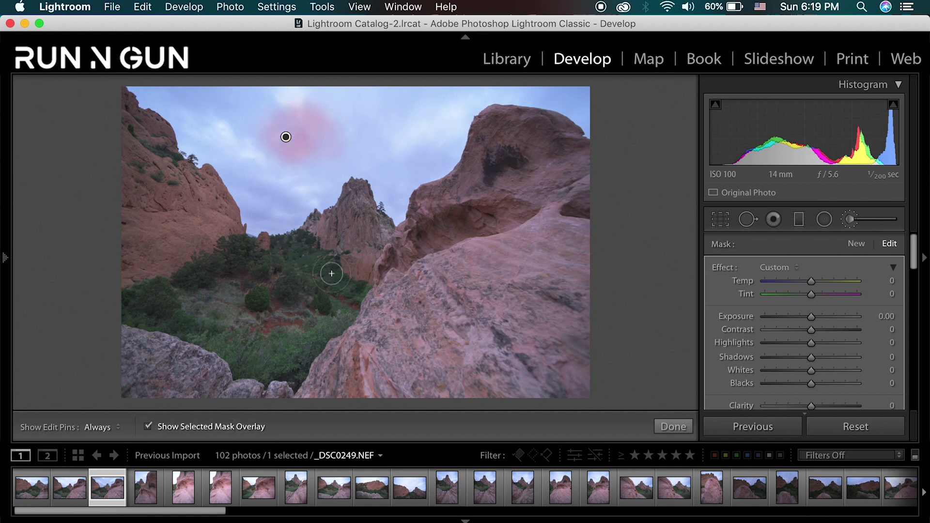
# Brush the mask over the open sky, from the left cliff across to the large boulder
pyautogui.press('h')
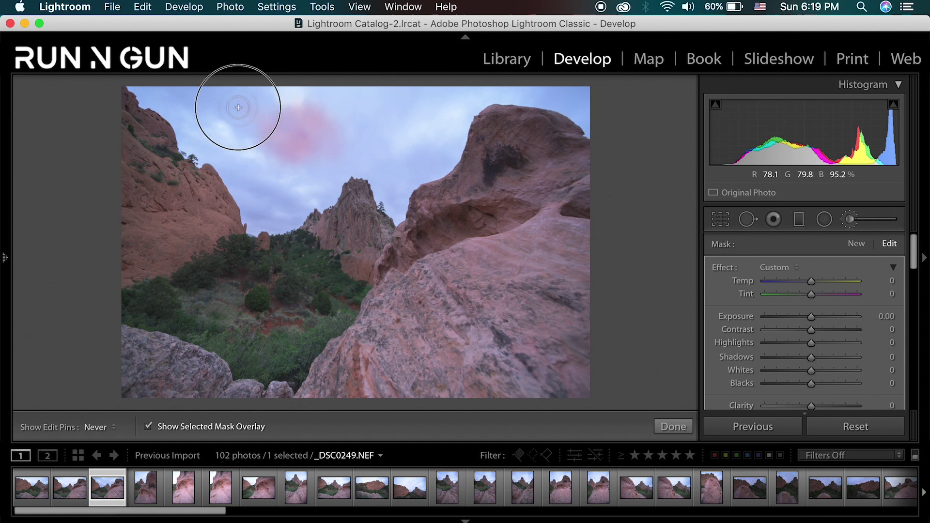
pyautogui.moveTo(260, 118)
pyautogui.mouseDown()
pyautogui.moveTo(317, 108)
pyautogui.moveTo(357, 115)
pyautogui.moveTo(267, 108)
pyautogui.mouseUp()
pyautogui.press('h')
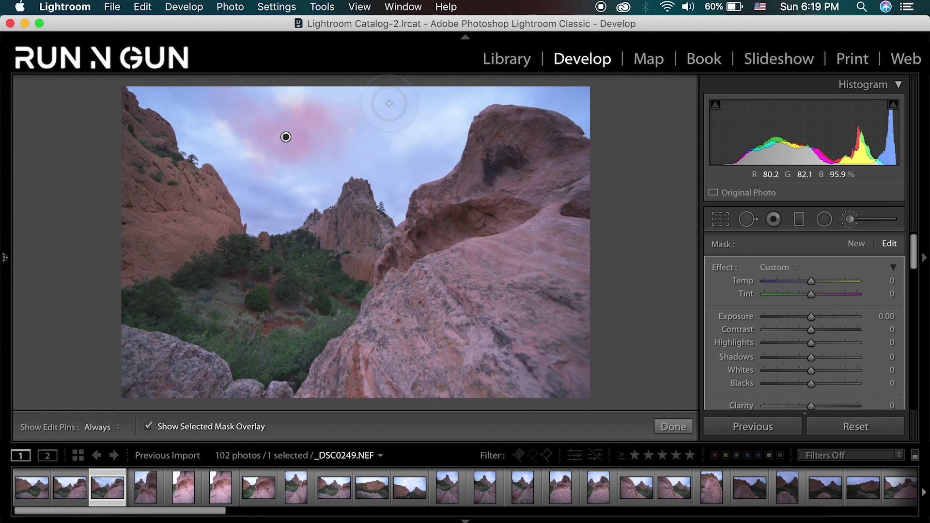
pyautogui.press('h')
pyautogui.moveTo(295, 97)
pyautogui.mouseDown()
pyautogui.moveTo(173, 90)
pyautogui.moveTo(240, 167)
pyautogui.moveTo(296, 180)
pyautogui.moveTo(394, 123)
pyautogui.moveTo(412, 134)
pyautogui.moveTo(416, 163)
pyautogui.moveTo(463, 117)
pyautogui.moveTo(420, 139)
pyautogui.mouseUp()
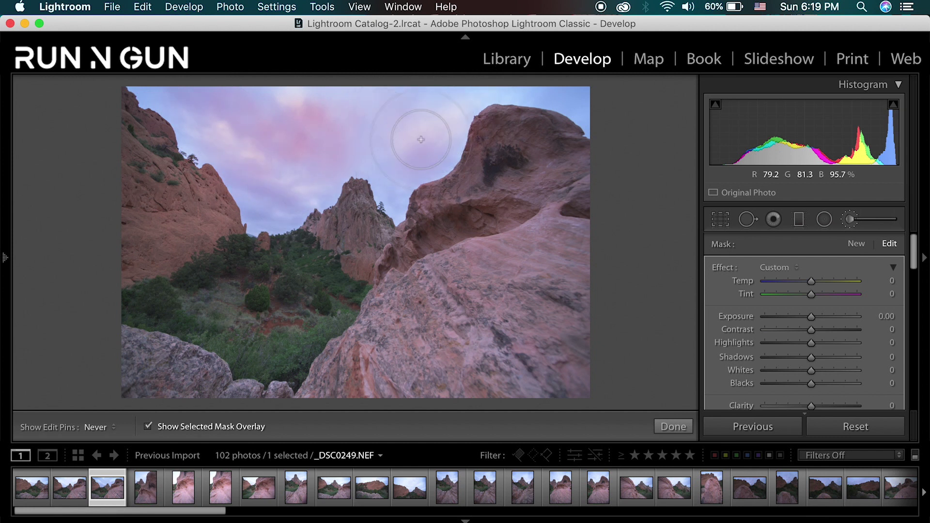
pyautogui.moveTo(254, 121)
pyautogui.mouseDown()
pyautogui.moveTo(174, 87)
pyautogui.moveTo(238, 161)
pyautogui.mouseUp()
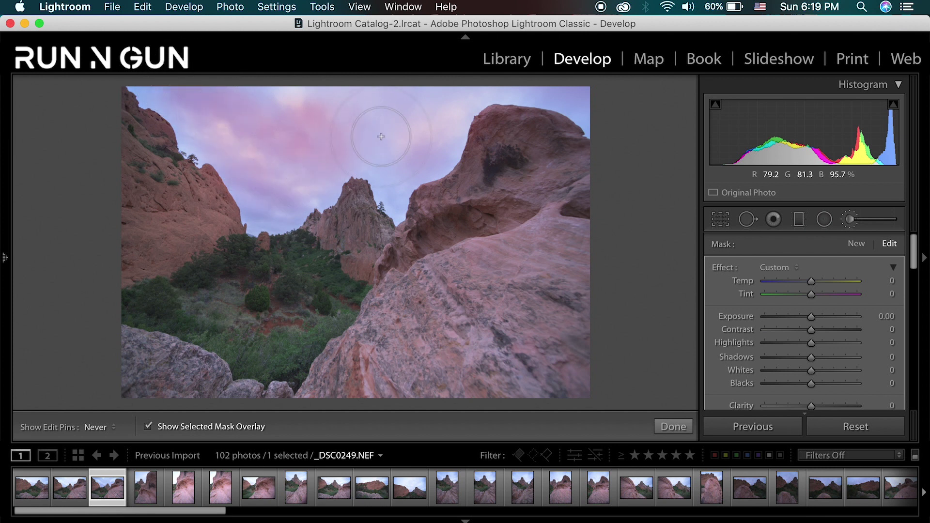
pyautogui.press('h')
# Paint the mask along the sky's edge beside the upper left cliff, using brush A at size 16.2
pyautogui.scroll(-10, 847, 295)
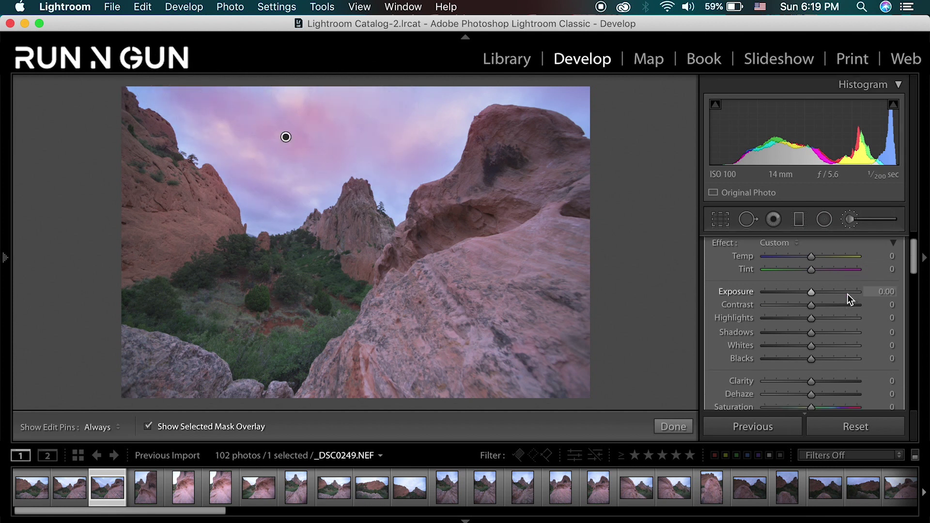
pyautogui.scroll(1, 848, 294)
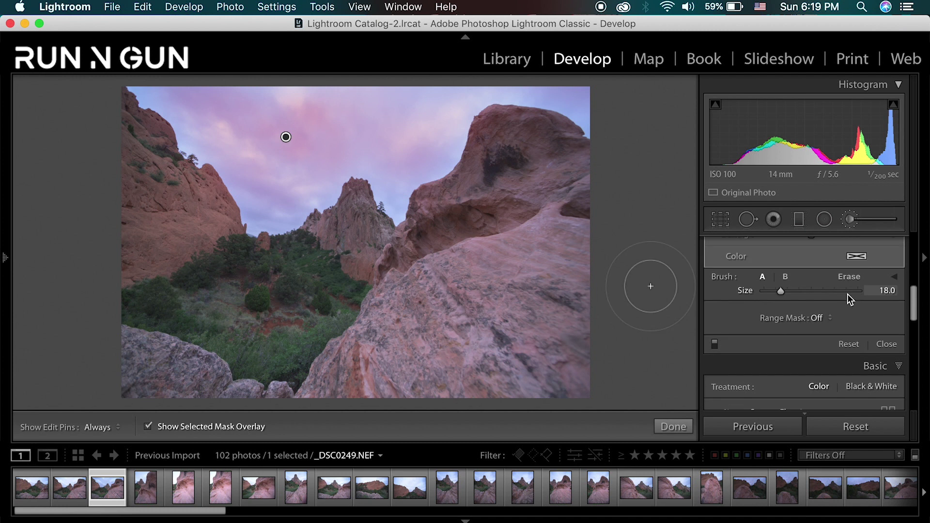
pyautogui.moveTo(780, 291)
pyautogui.mouseDown()
pyautogui.moveTo(801, 293)
pyautogui.moveTo(778, 293)
pyautogui.mouseUp()
pyautogui.click(847, 277)
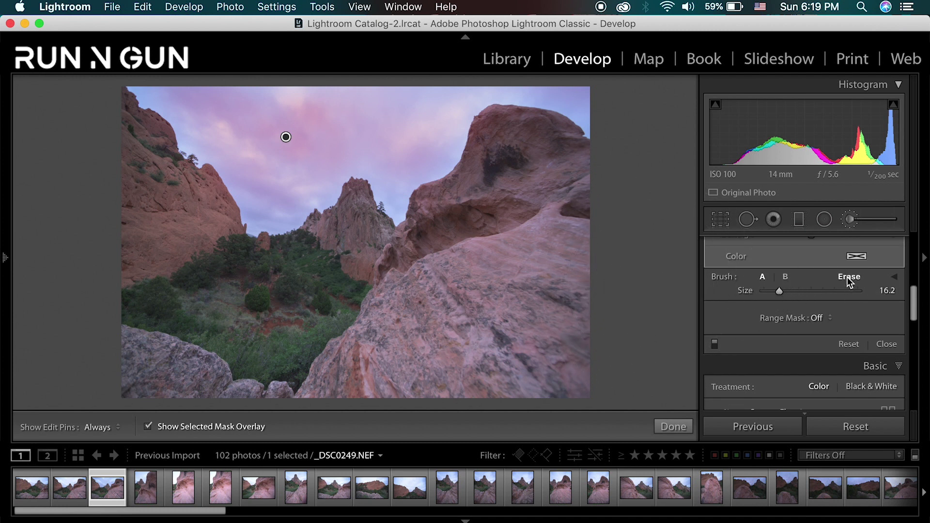
pyautogui.click(763, 277)
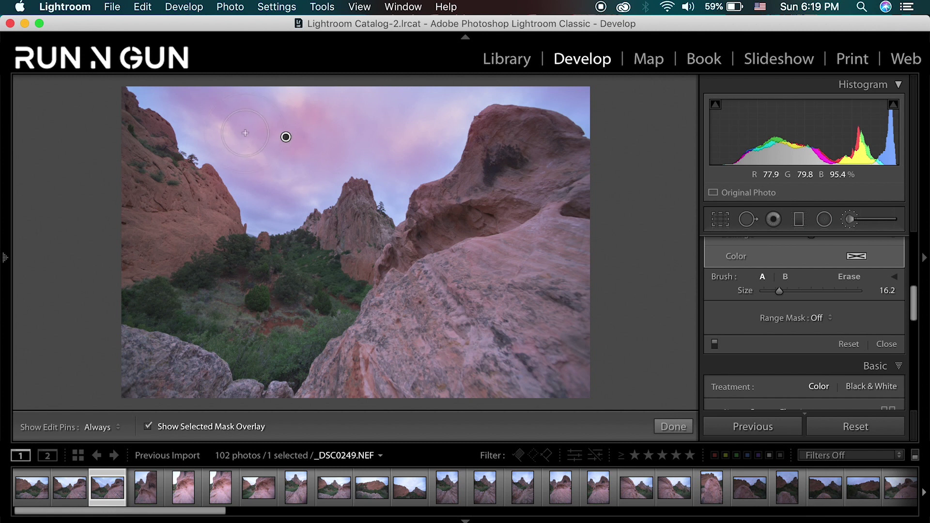
pyautogui.press('z')
pyautogui.moveTo(166, 155); pyautogui.dragTo(625, 110)
pyautogui.moveTo(261, 151); pyautogui.dragTo(334, 182)
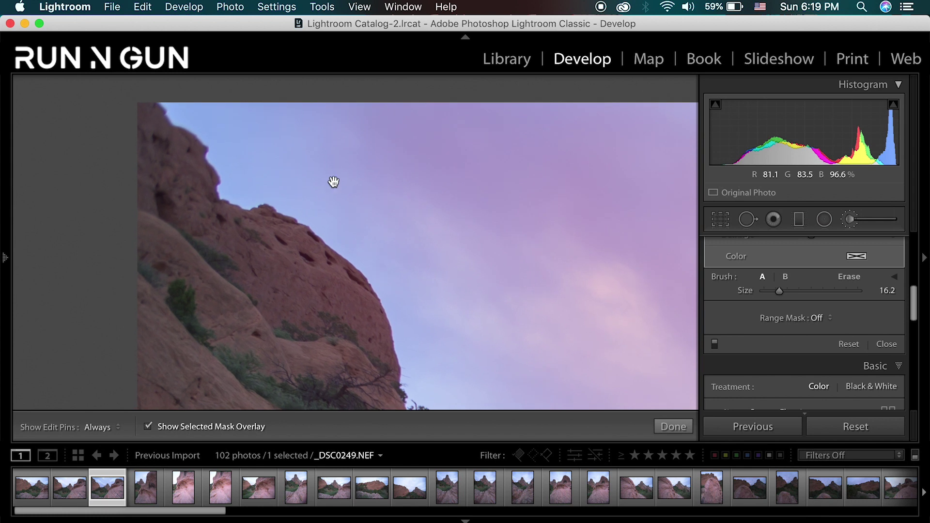
pyautogui.press('h')
pyautogui.click(221, 121)
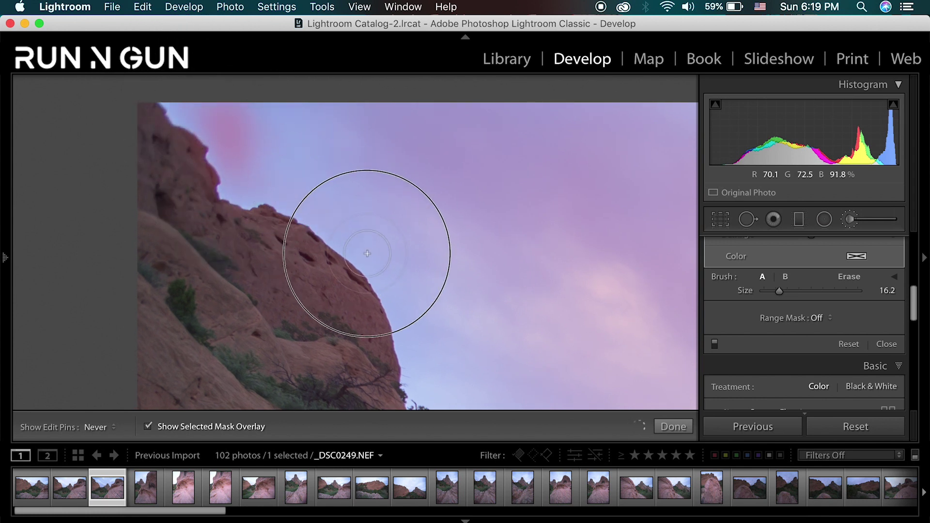
pyautogui.click(350, 209)
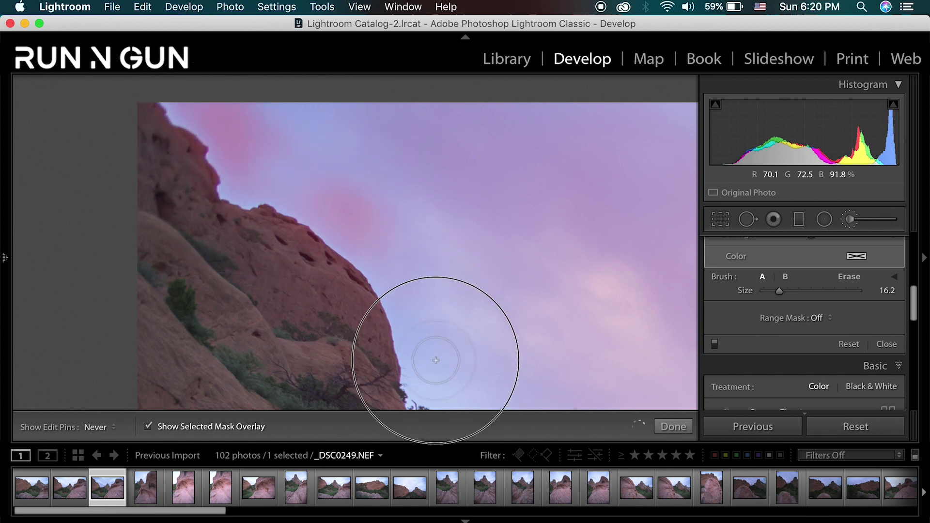
# Extend the mask down the left cliff's edge and over the low sky above the trees
pyautogui.scroll(-5, 528, 338)
pyautogui.scroll(-5, 533, 260)
pyautogui.hscroll(5, 534, 259)
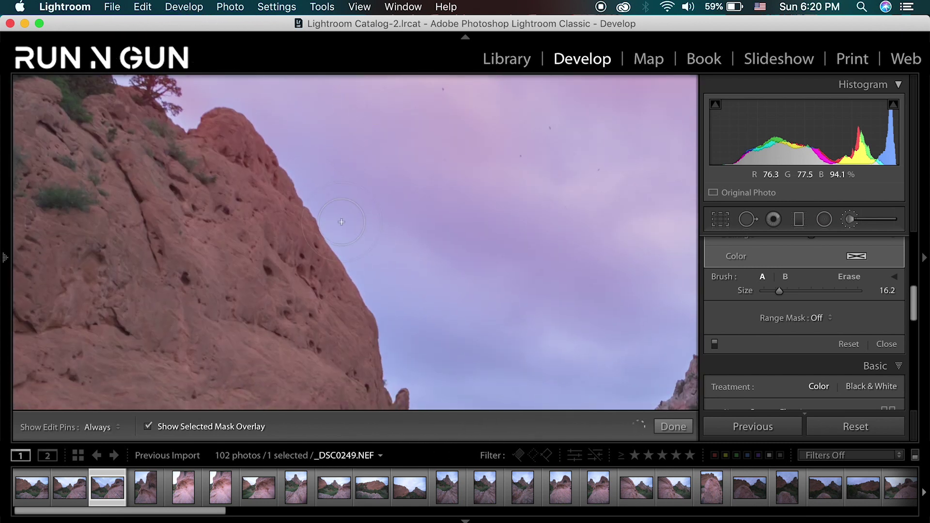
pyautogui.scroll(-5, 380, 249)
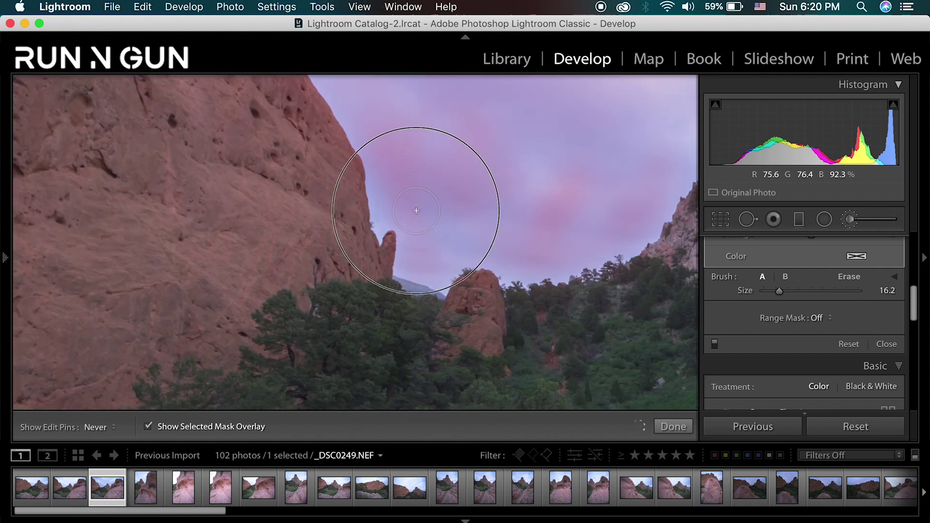
pyautogui.scroll(2, 536, 270)
pyautogui.hscroll(2, 535, 270)
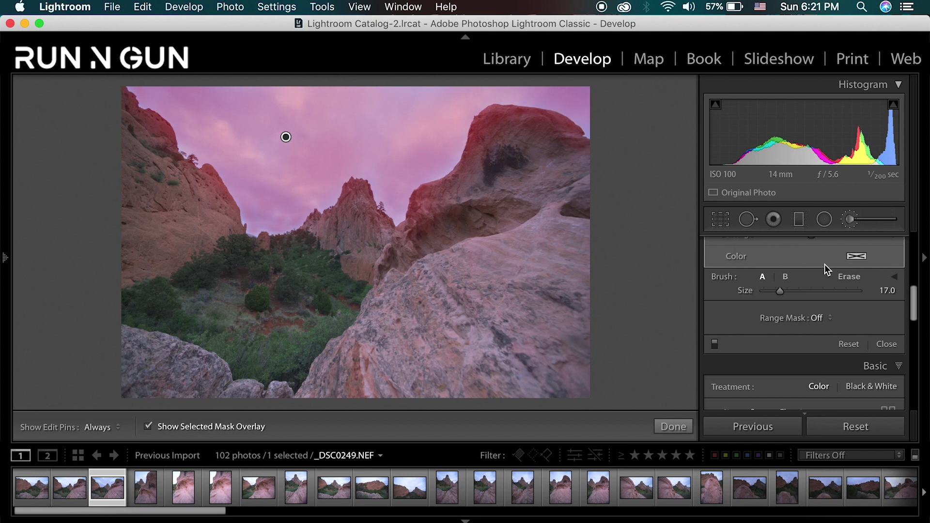
# Erase the mask from the upper part of the large right boulder with the eraser at size 7.0
pyautogui.click(849, 277)
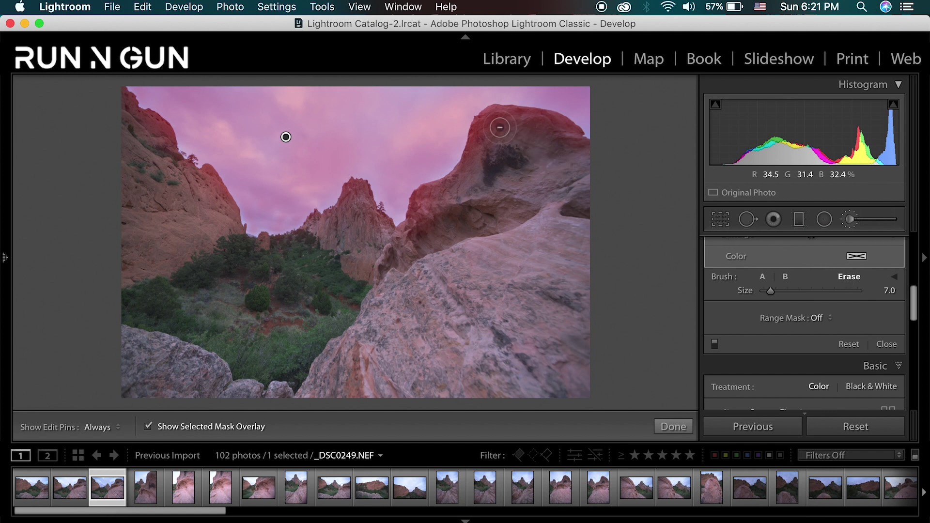
pyautogui.press('h')
pyautogui.moveTo(490, 142)
pyautogui.mouseDown()
pyautogui.moveTo(481, 135)
pyautogui.moveTo(496, 118)
pyautogui.moveTo(545, 127)
pyautogui.moveTo(572, 150)
pyautogui.moveTo(566, 138)
pyautogui.mouseUp()
pyautogui.press('h')
# Erase the mask from the boulder's left face down to its overhang with the eraser at size 16.0
pyautogui.click(424, 212)
pyautogui.moveTo(422, 212)
pyautogui.mouseDown()
pyautogui.moveTo(512, 193)
pyautogui.moveTo(37, 139)
pyautogui.moveTo(304, 228)
pyautogui.moveTo(187, 318)
pyautogui.mouseUp()
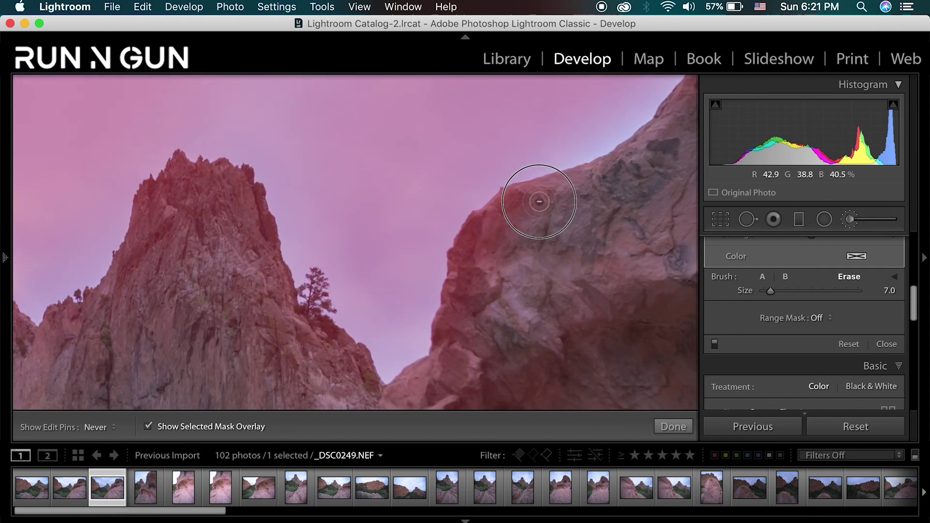
pyautogui.scroll(9, 544, 209)
pyautogui.press('h')
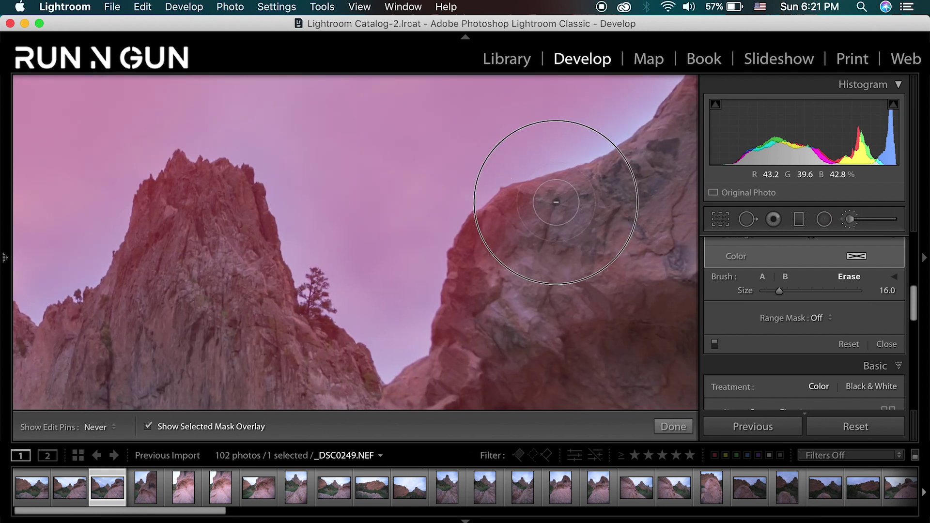
pyautogui.moveTo(506, 228)
pyautogui.mouseDown()
pyautogui.moveTo(487, 292)
pyautogui.moveTo(521, 221)
pyautogui.moveTo(473, 307)
pyautogui.mouseUp()
pyautogui.press('h')
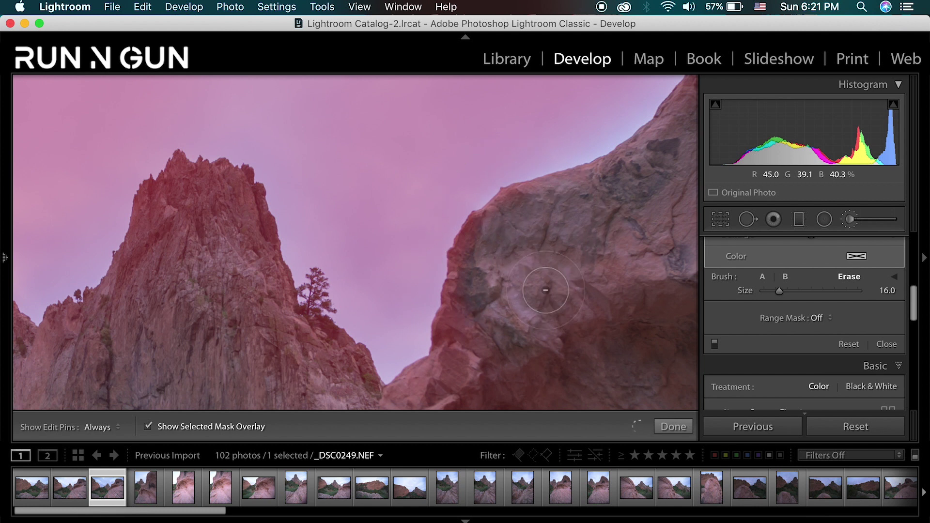
pyautogui.moveTo(535, 291); pyautogui.dragTo(523, 192)
pyautogui.press('h')
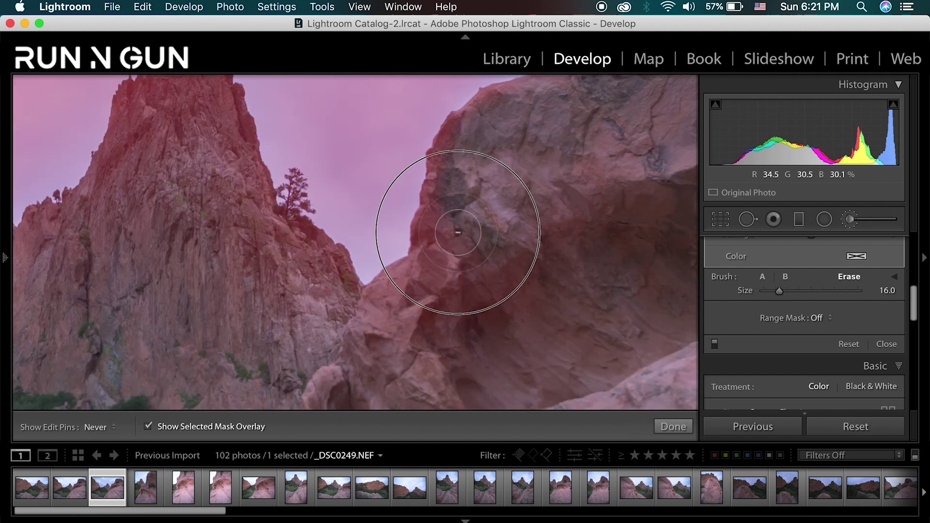
pyautogui.moveTo(460, 168)
pyautogui.mouseDown()
pyautogui.moveTo(437, 300)
pyautogui.moveTo(387, 326)
pyautogui.moveTo(361, 326)
pyautogui.moveTo(475, 292)
pyautogui.moveTo(469, 332)
pyautogui.mouseUp()
pyautogui.press('h')
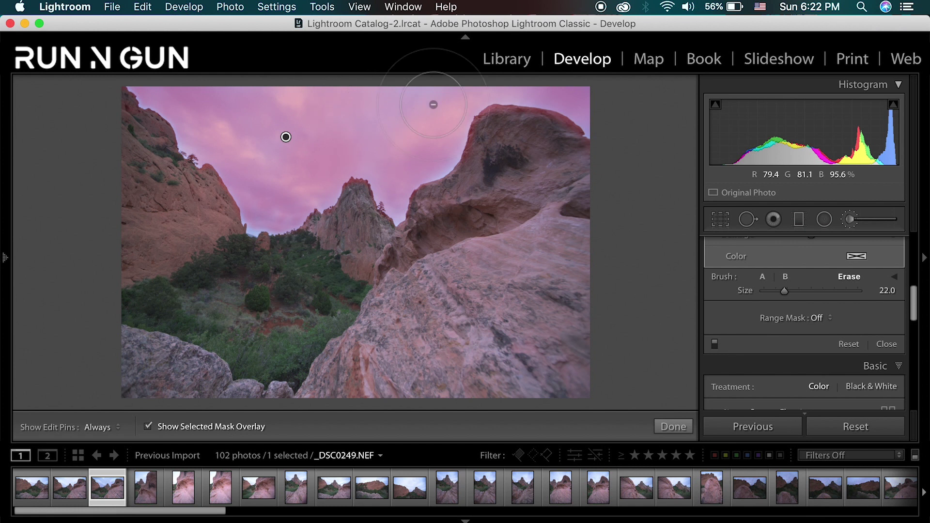
# Hide the mask overlay and set the sky mask's Exposure to -1.94
pyautogui.moveTo(921, 314)
pyautogui.mouseDown()
pyautogui.moveTo(920, 260)
pyautogui.moveTo(906, 238)
pyautogui.mouseUp()
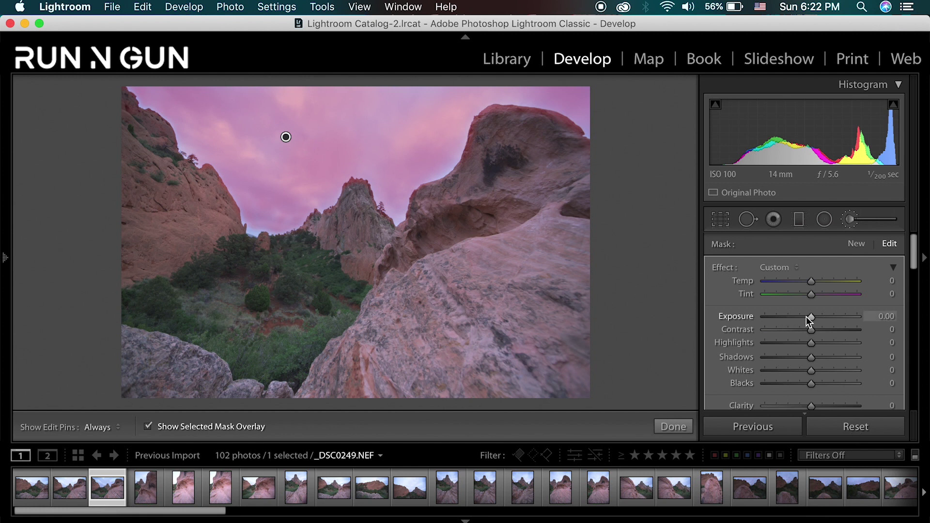
pyautogui.click(148, 426)
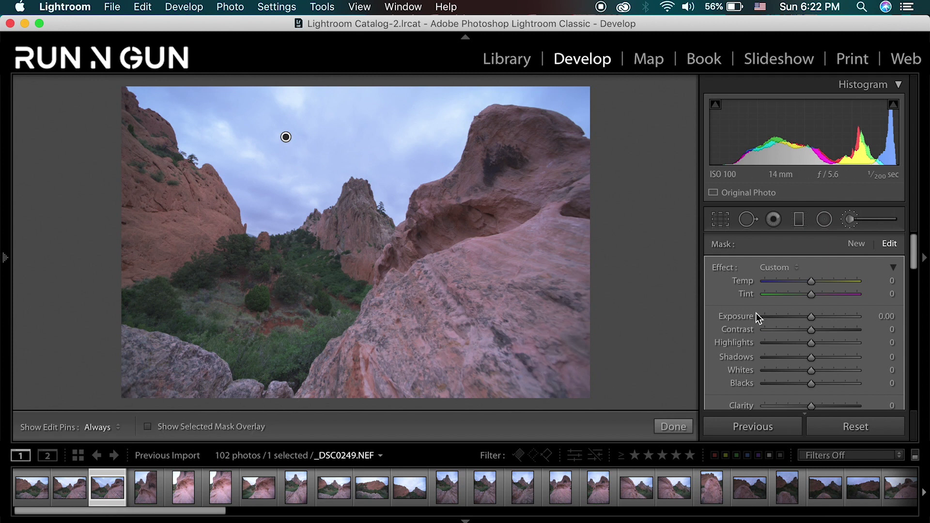
pyautogui.moveTo(814, 318); pyautogui.dragTo(789, 315)
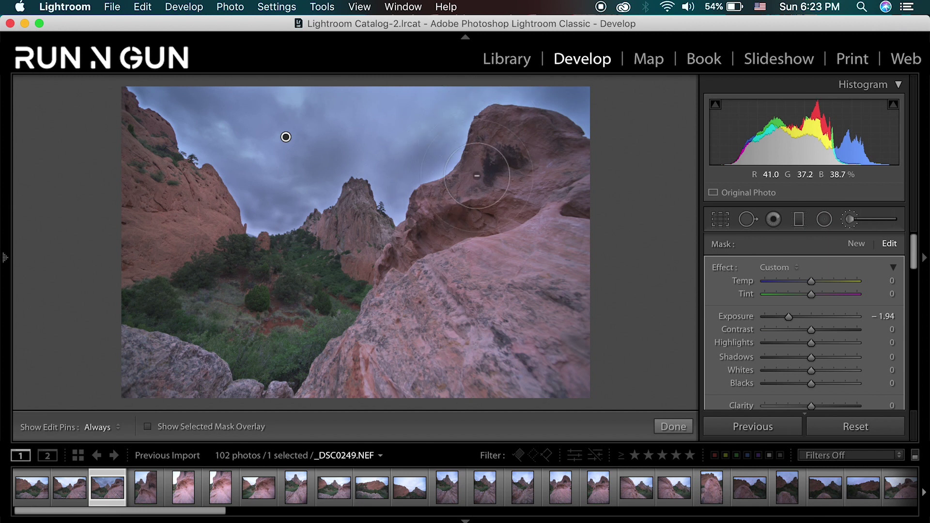
# Touch up the sky mask along the left cliff's ridge and its trees, using brush A at size 14.0
pyautogui.press('z')
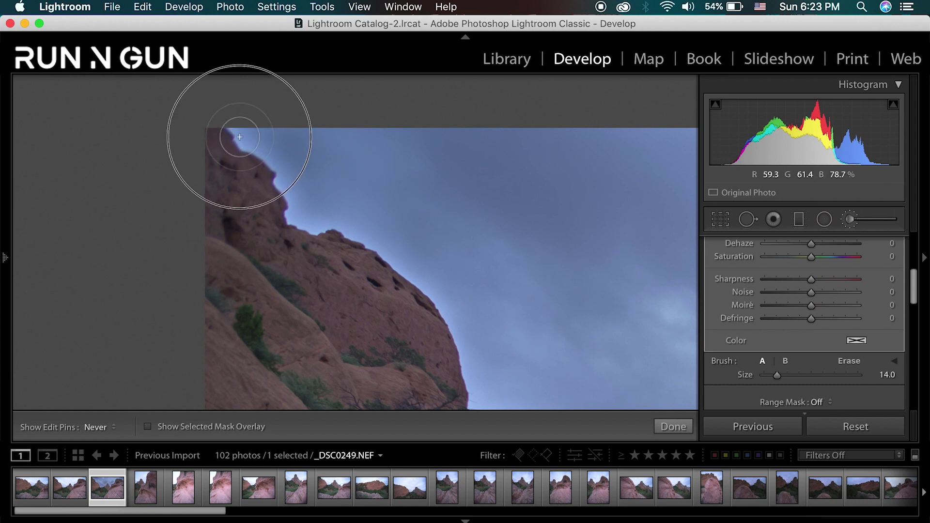
pyautogui.moveTo(291, 218)
pyautogui.mouseDown()
pyautogui.moveTo(268, 160)
pyautogui.moveTo(313, 226)
pyautogui.moveTo(399, 281)
pyautogui.moveTo(352, 233)
pyautogui.moveTo(419, 201)
pyautogui.moveTo(375, 165)
pyautogui.mouseUp()
pyautogui.moveTo(293, 134)
pyautogui.mouseDown()
pyautogui.moveTo(341, 189)
pyautogui.moveTo(393, 326)
pyautogui.moveTo(368, 293)
pyautogui.moveTo(398, 326)
pyautogui.moveTo(378, 308)
pyautogui.moveTo(425, 329)
pyautogui.moveTo(420, 340)
pyautogui.moveTo(456, 348)
pyautogui.moveTo(474, 376)
pyautogui.mouseUp()
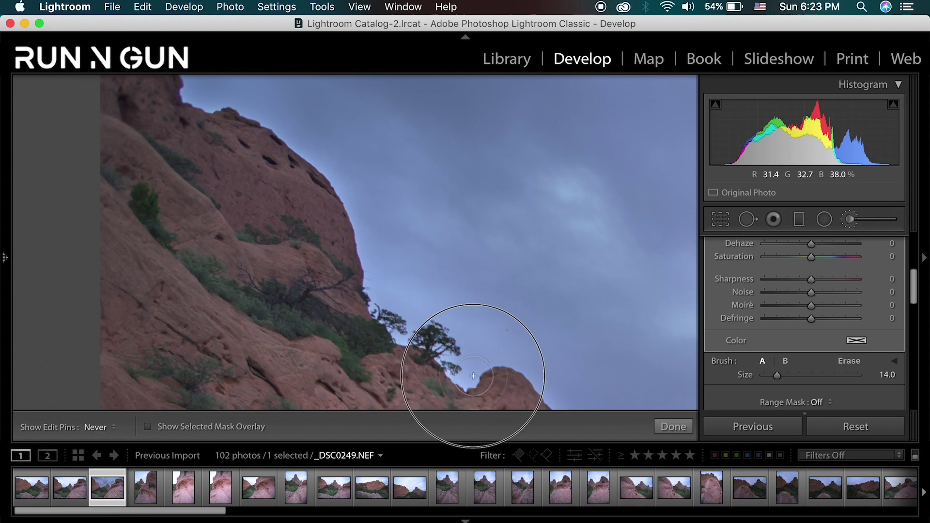
pyautogui.moveTo(507, 332); pyautogui.dragTo(264, 83)
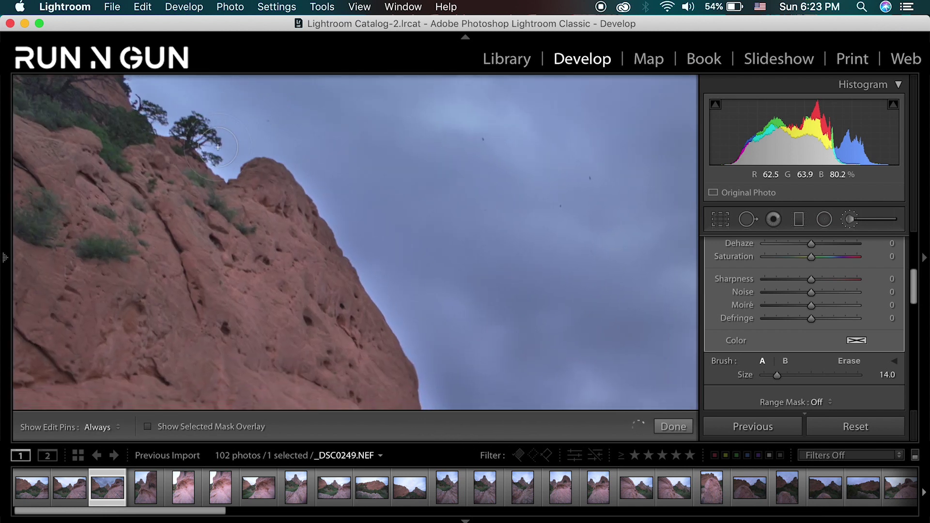
pyautogui.moveTo(221, 169)
pyautogui.mouseDown()
pyautogui.moveTo(212, 162)
pyautogui.moveTo(254, 167)
pyautogui.moveTo(262, 145)
pyautogui.moveTo(325, 192)
pyautogui.moveTo(333, 301)
pyautogui.moveTo(381, 335)
pyautogui.moveTo(440, 200)
pyautogui.moveTo(373, 234)
pyautogui.mouseUp()
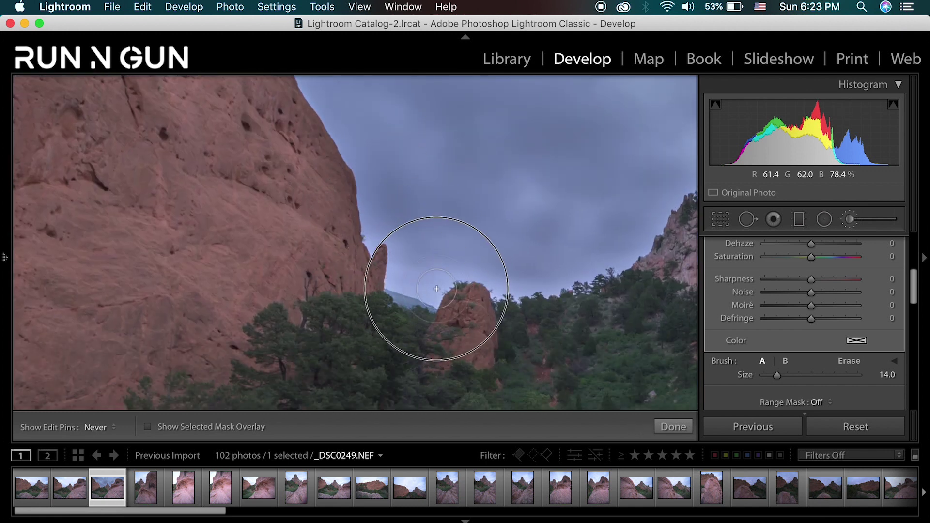
# Fill the sky mask along the horizon, from the small rock spire to the foot of the central peak
pyautogui.moveTo(473, 274)
pyautogui.mouseDown()
pyautogui.moveTo(598, 287)
pyautogui.moveTo(661, 222)
pyautogui.moveTo(600, 256)
pyautogui.moveTo(497, 287)
pyautogui.moveTo(481, 275)
pyautogui.moveTo(419, 270)
pyautogui.mouseUp()
pyautogui.moveTo(599, 202); pyautogui.dragTo(432, 178)
pyautogui.press('h')
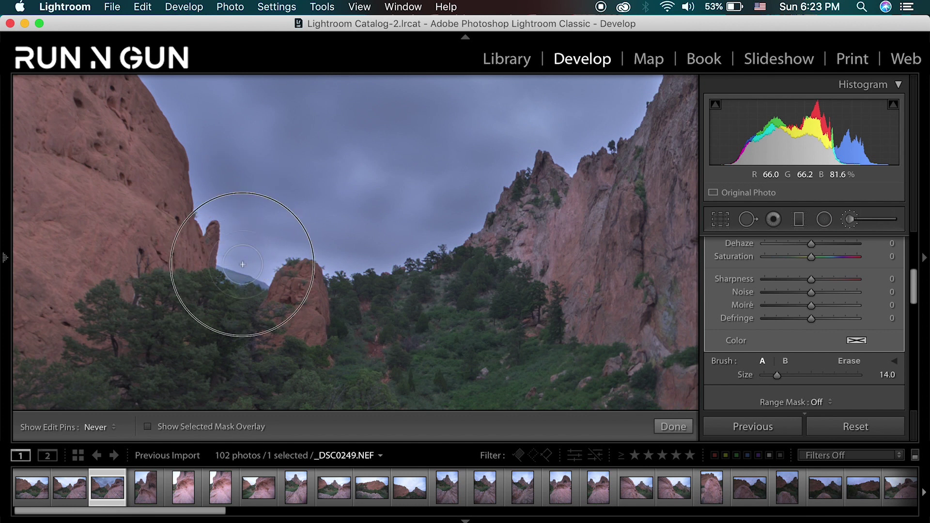
pyautogui.moveTo(478, 216); pyautogui.dragTo(343, 291)
pyautogui.press('h')
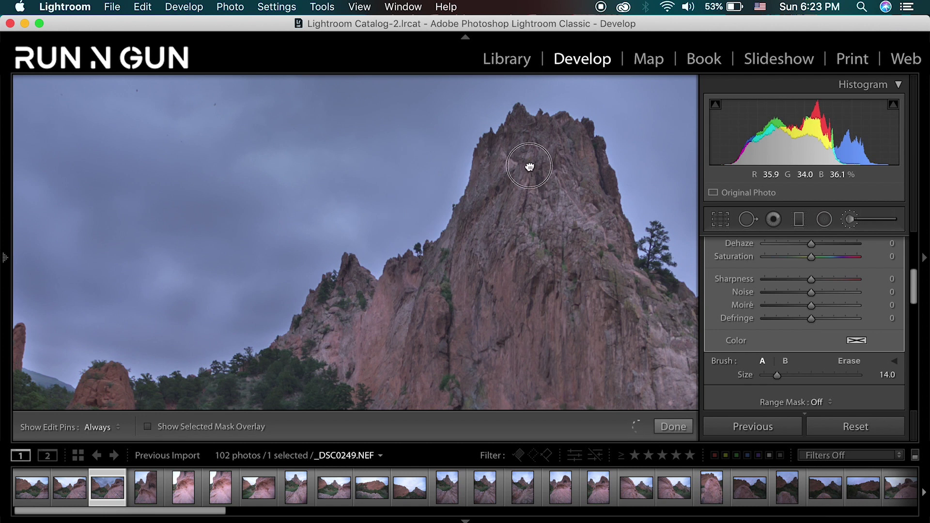
# Touch up the sky mask around the central peak and along the large boulder's edge up to its summit
pyautogui.moveTo(530, 166); pyautogui.dragTo(396, 241)
pyautogui.press('h')
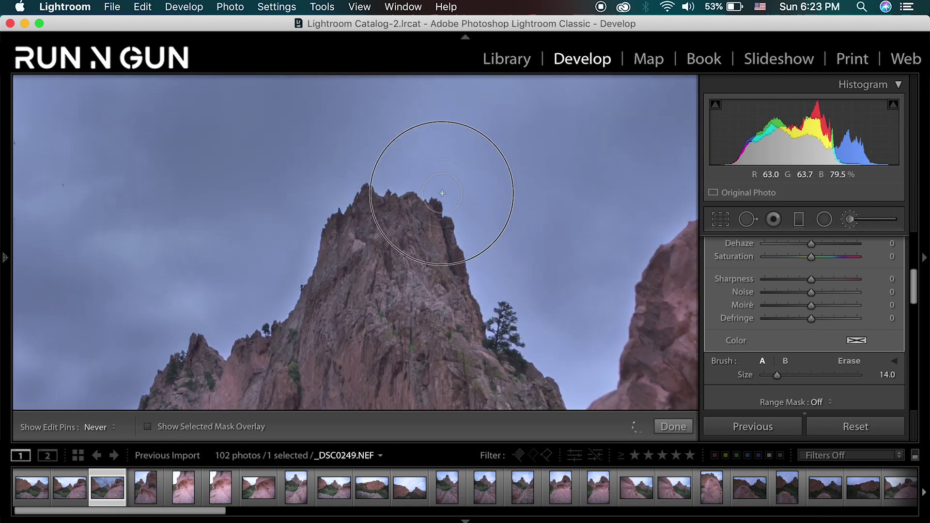
pyautogui.press('h')
pyautogui.moveTo(569, 218); pyautogui.dragTo(286, 204)
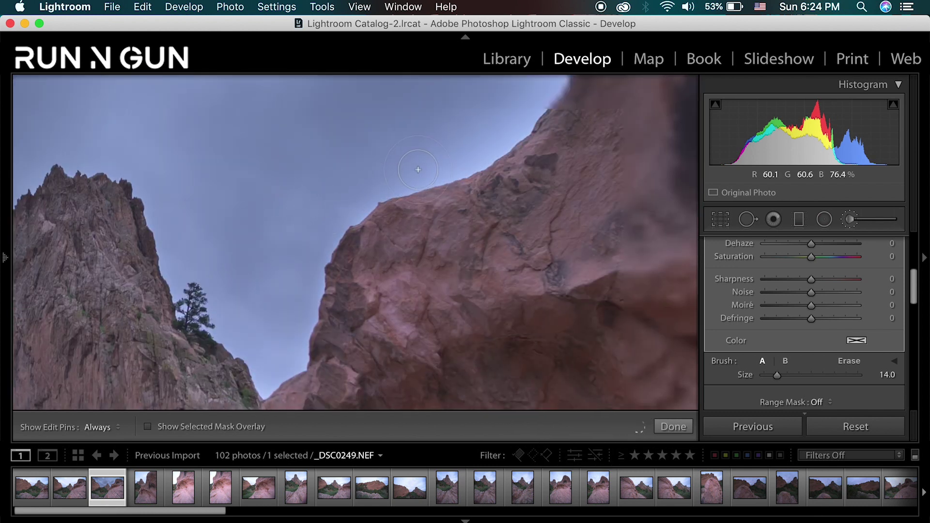
pyautogui.press('h')
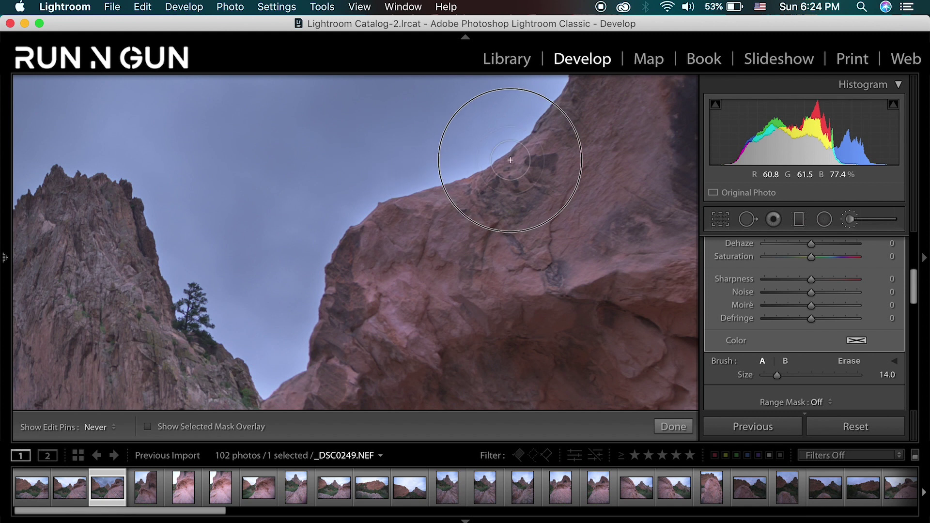
pyautogui.click(335, 287)
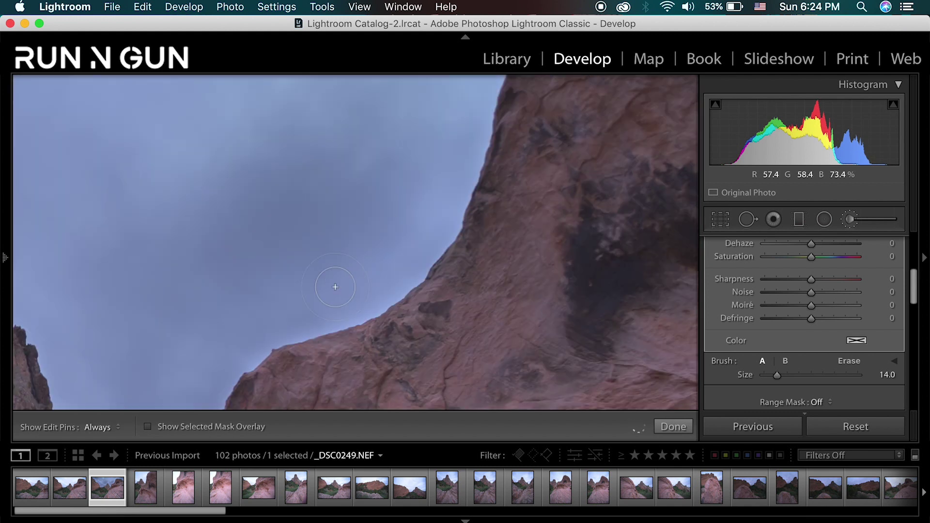
pyautogui.click(430, 257)
pyautogui.press('h')
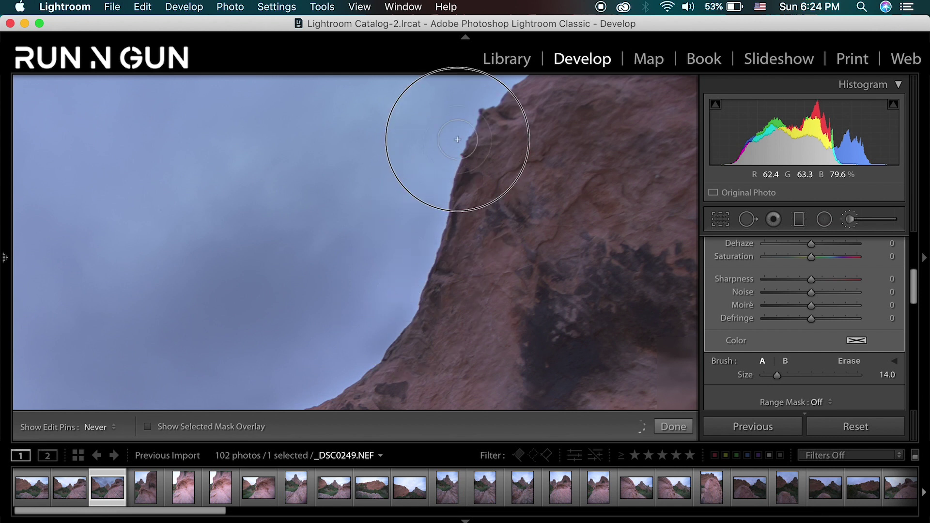
pyautogui.click(420, 172)
pyautogui.press('h')
pyautogui.press('h')
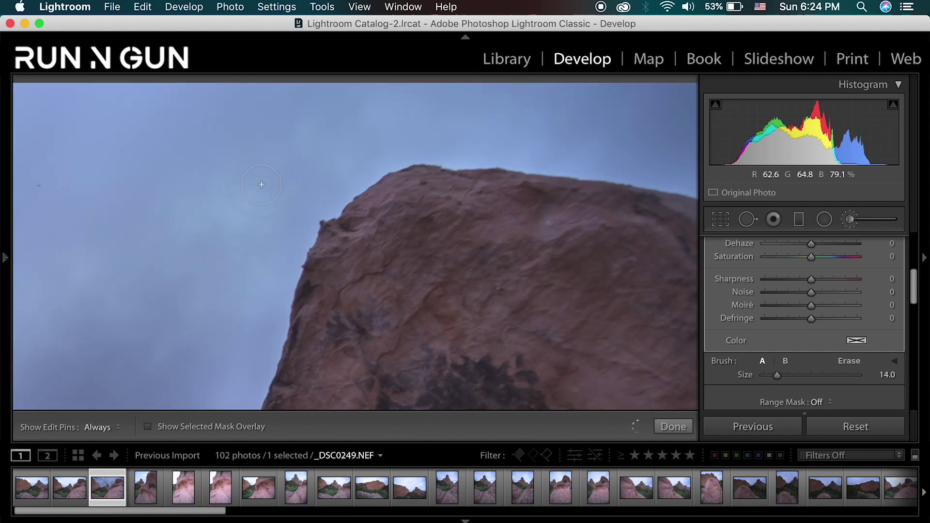
pyautogui.press('z')
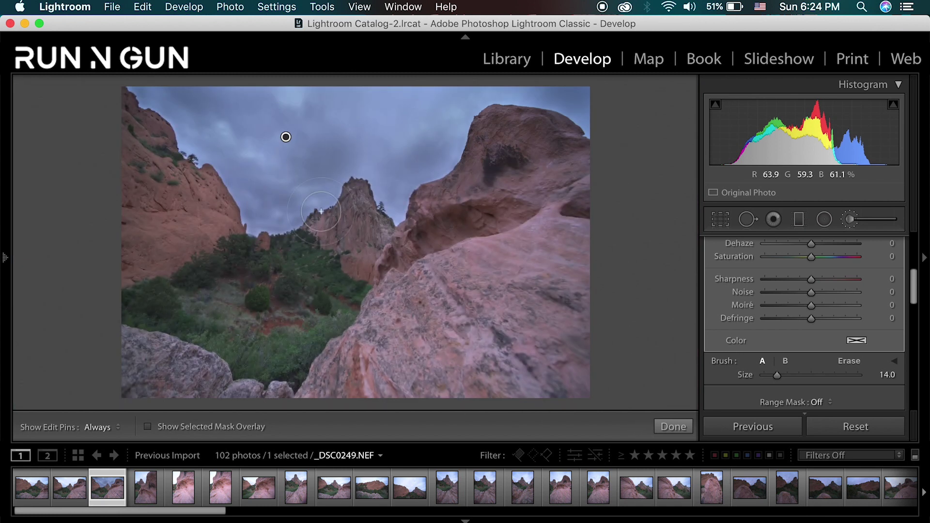
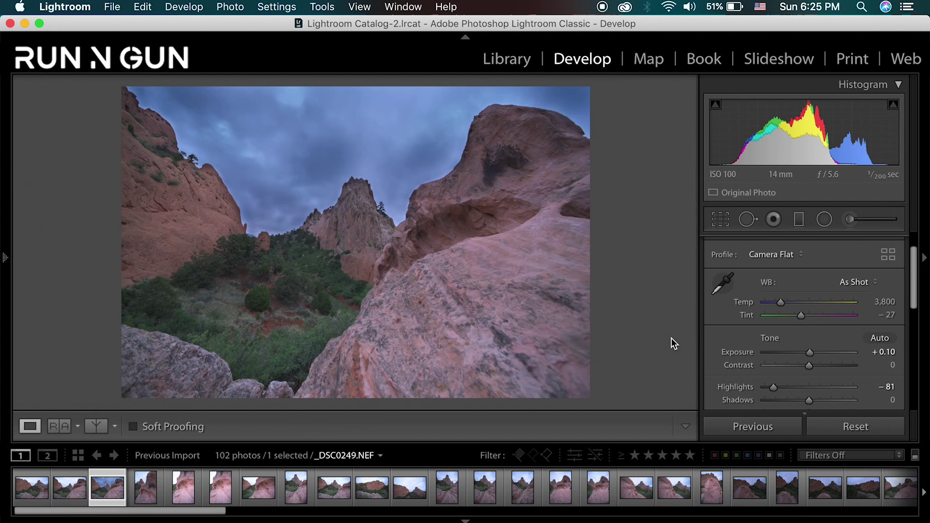
# Compare the photo with its unedited version and set its overall Highlights to -1
pyautogui.press('\\')
pyautogui.press('\\')
pyautogui.scroll(-1, 839, 351)
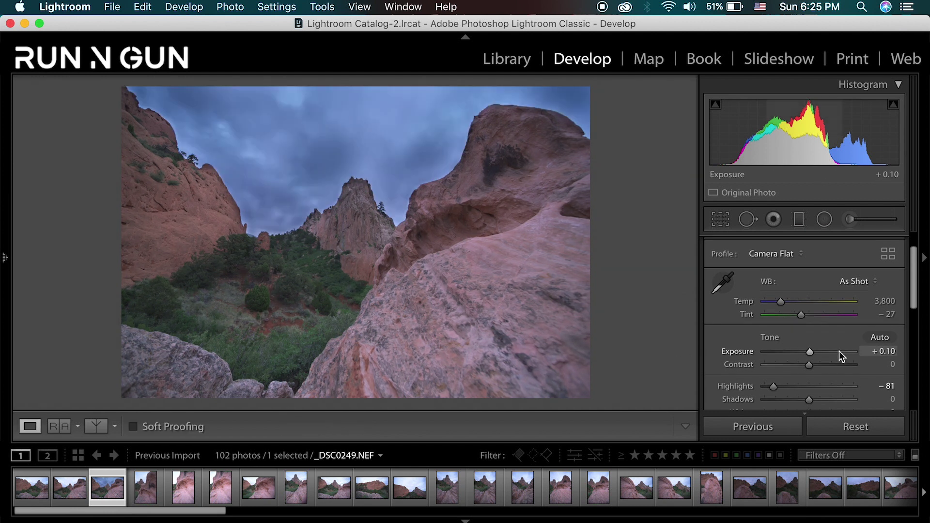
pyautogui.scroll(-3, 841, 339)
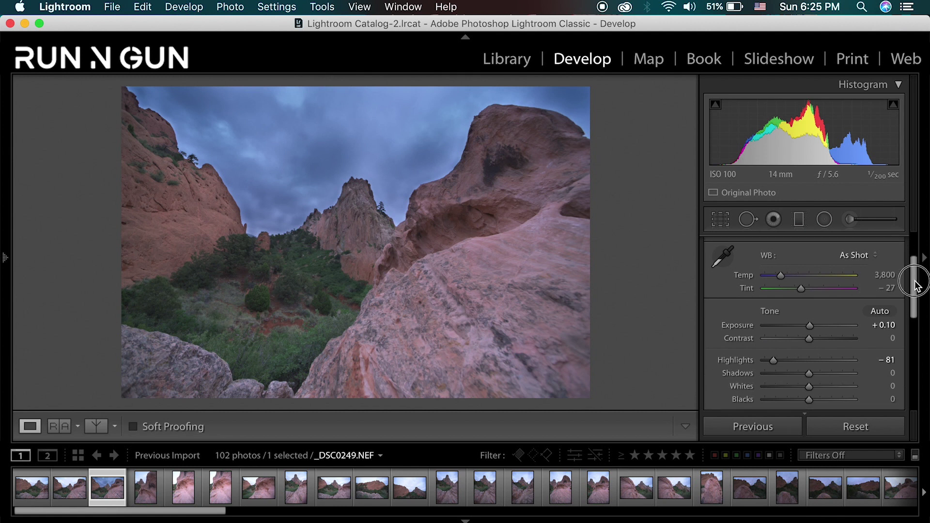
pyautogui.scroll(-6, 833, 324)
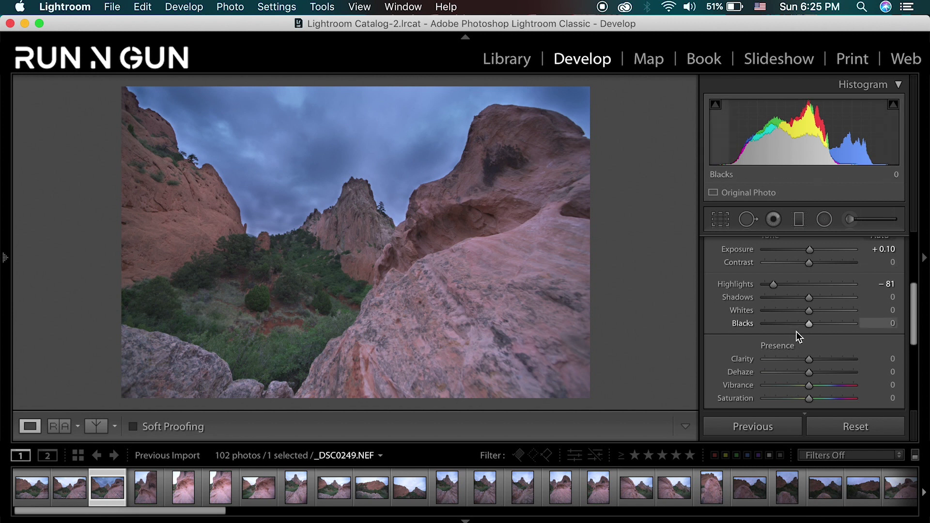
pyautogui.scroll(4, 729, 325)
pyautogui.moveTo(774, 328); pyautogui.dragTo(807, 328)
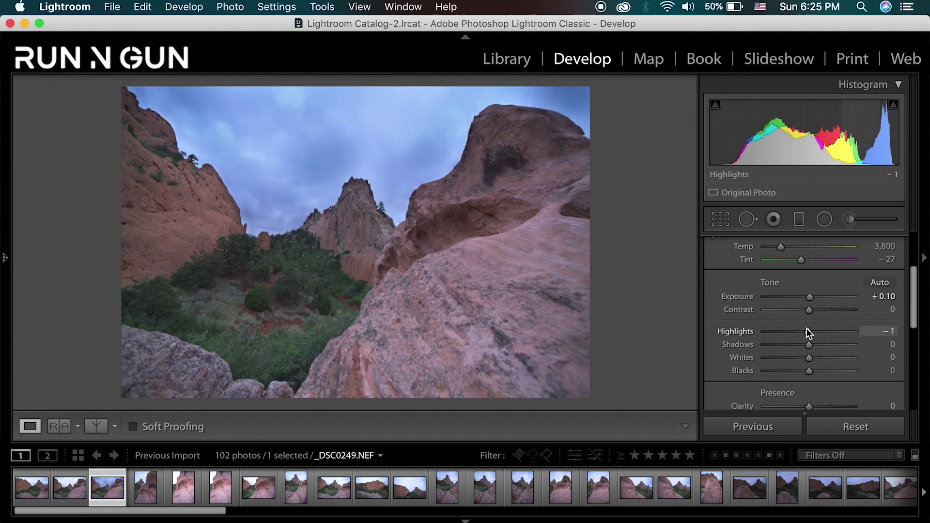
# Reselect the sky's Adjustment Brush mask, set its Highlights to -66, and finish the brush edit
pyautogui.moveTo(916, 310); pyautogui.dragTo(919, 270)
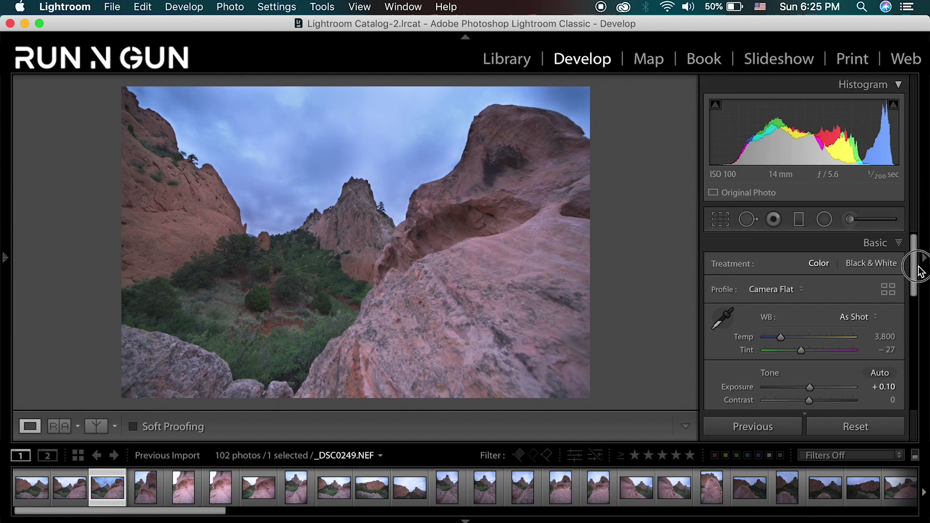
pyautogui.click(851, 220)
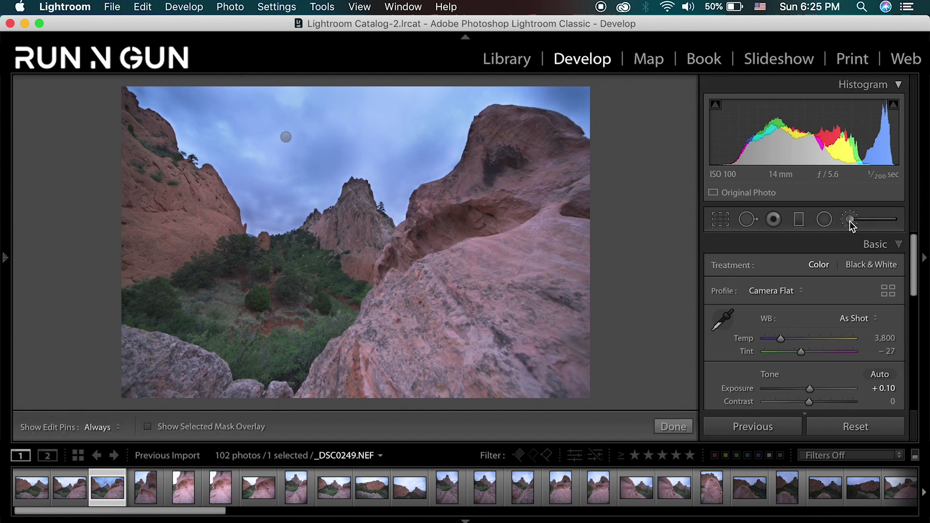
pyautogui.click(287, 139)
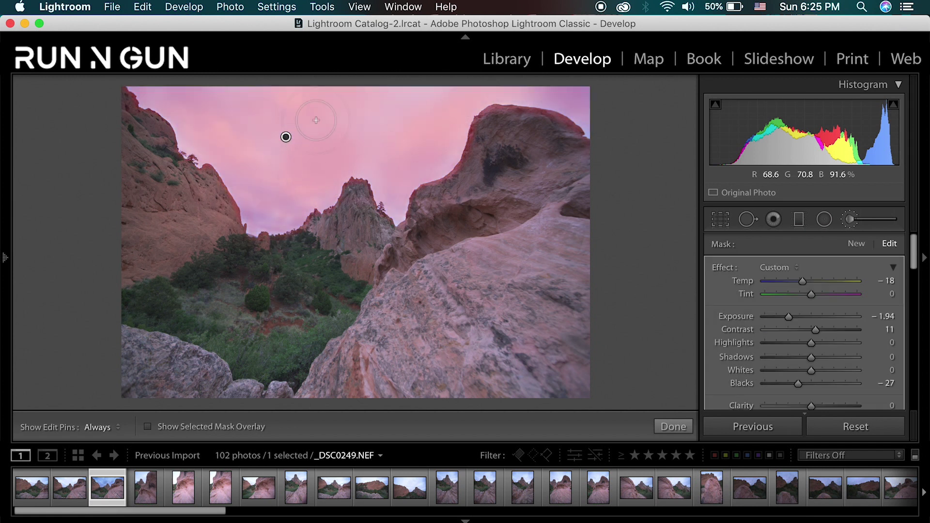
pyautogui.scroll(-3, 916, 256)
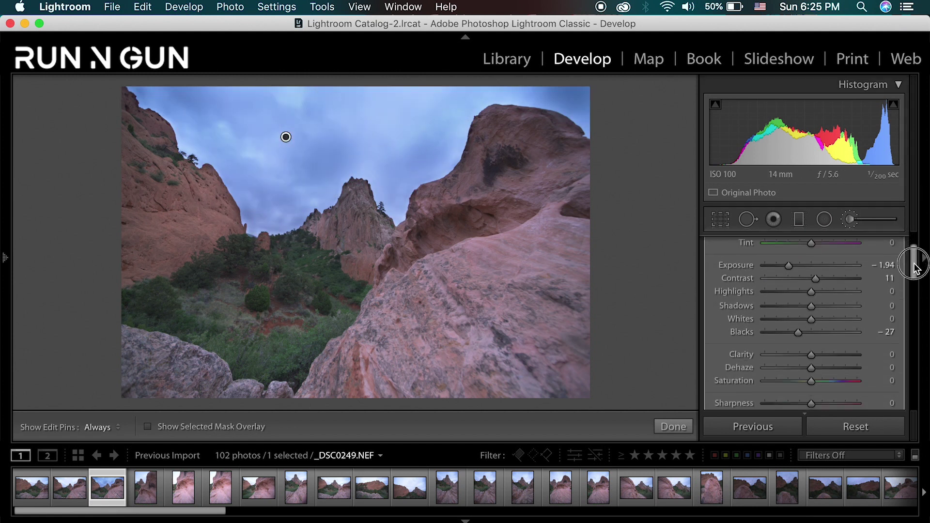
pyautogui.moveTo(810, 278); pyautogui.dragTo(780, 281)
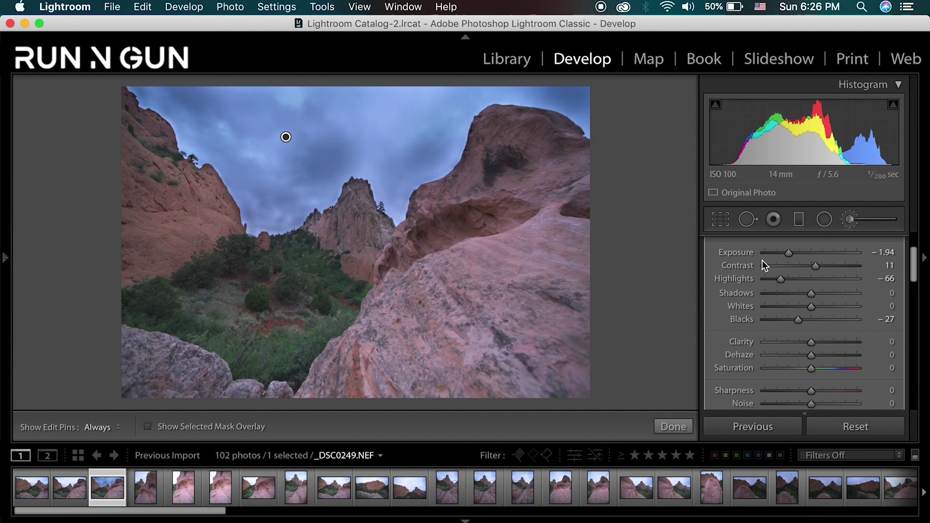
pyautogui.click(673, 427)
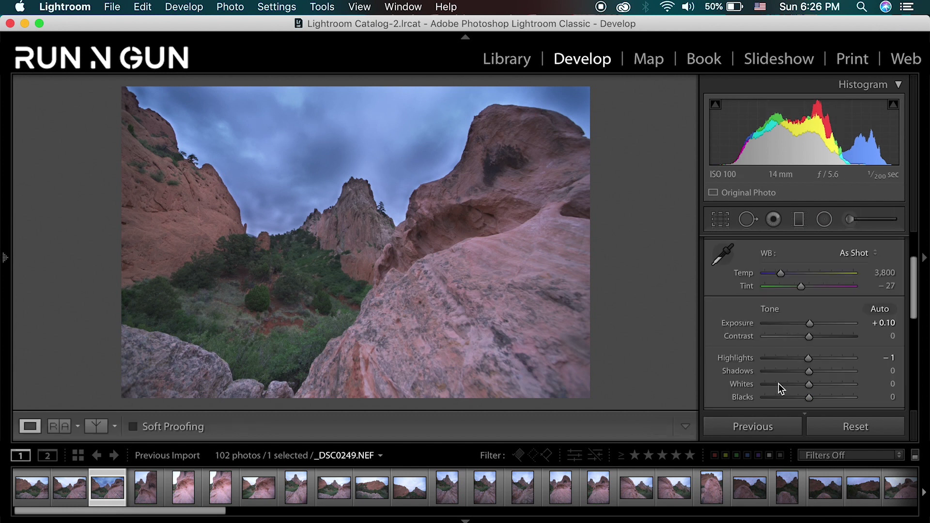
# Reset the photo's overall Exposure to 0.00, compare with the unedited version, and set Highlights to -57
pyautogui.scroll(-2, 869, 250)
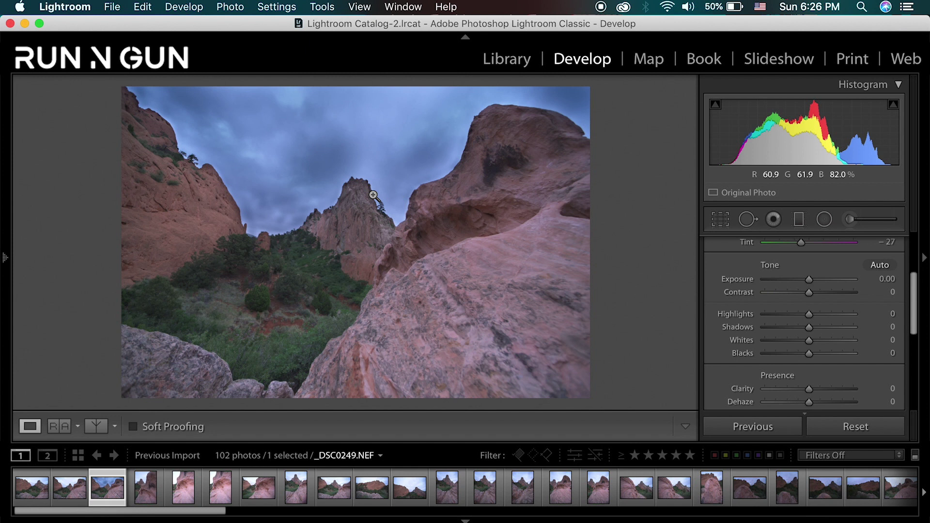
pyautogui.press('\\')
pyautogui.press('\\')
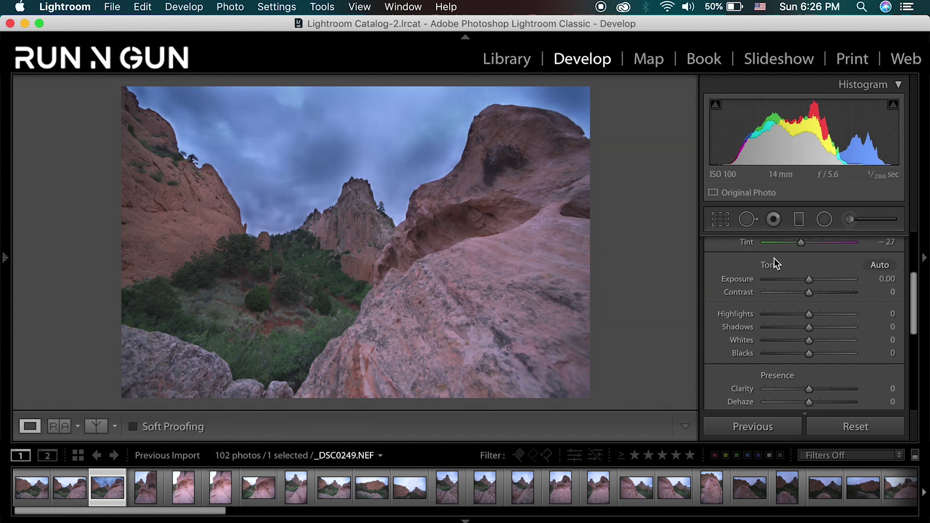
pyautogui.moveTo(810, 314); pyautogui.dragTo(783, 324)
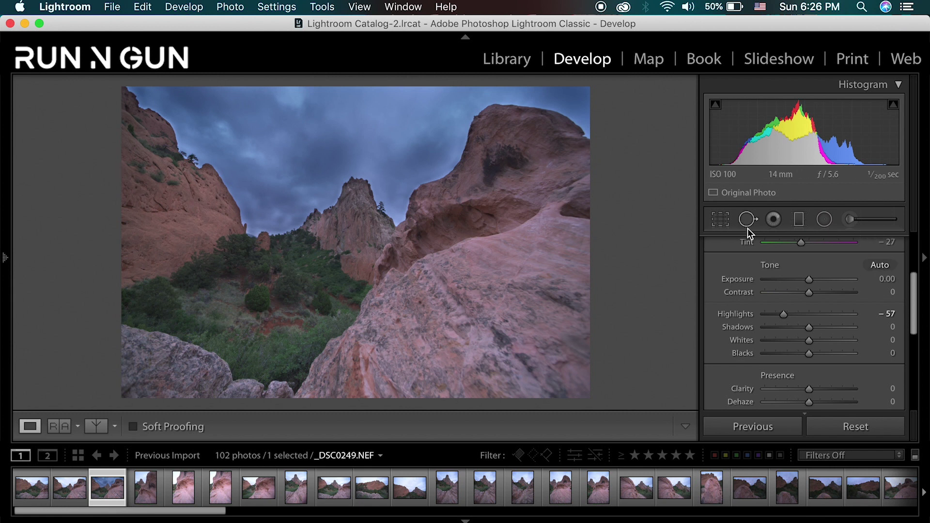
# Draw a graduated filter from the photo's lower edge up to the tree line, with Exposure -0.30 and Contrast 37
pyautogui.click(792, 218)
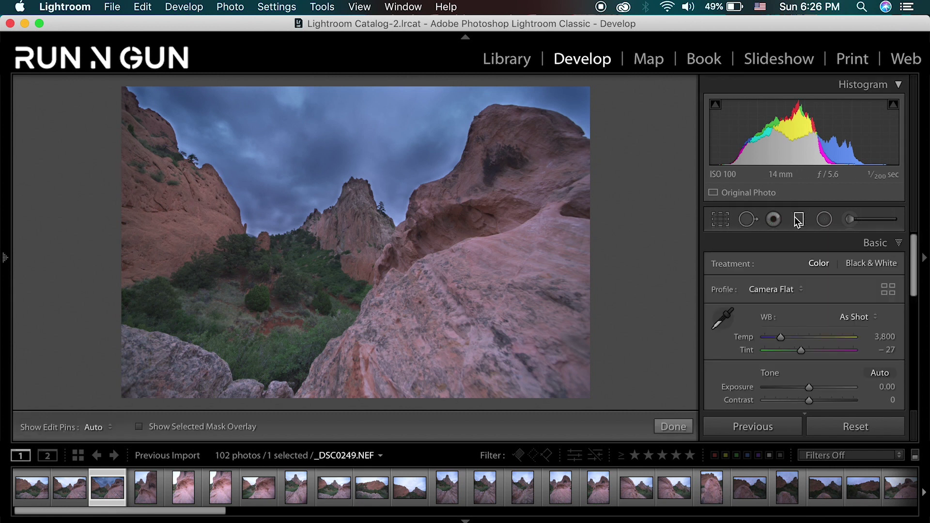
pyautogui.moveTo(339, 404); pyautogui.dragTo(344, 242)
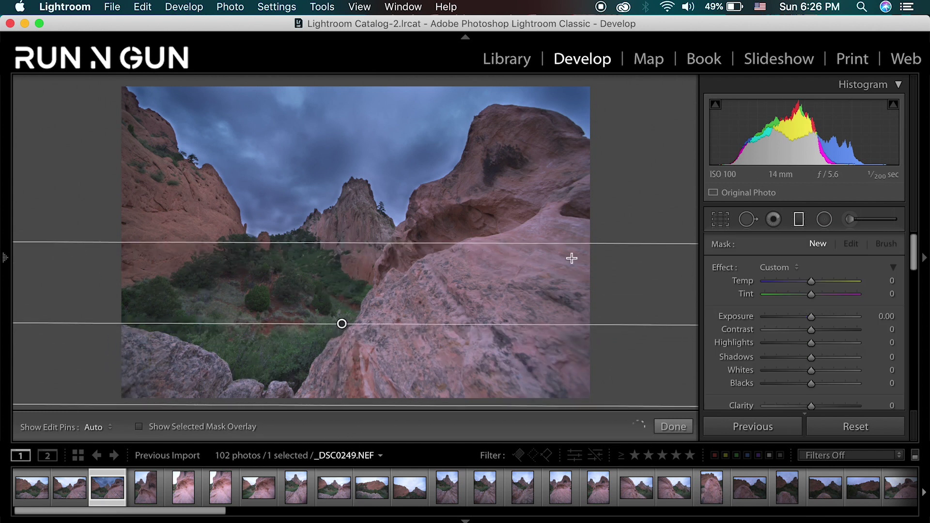
pyautogui.moveTo(813, 319); pyautogui.dragTo(830, 331)
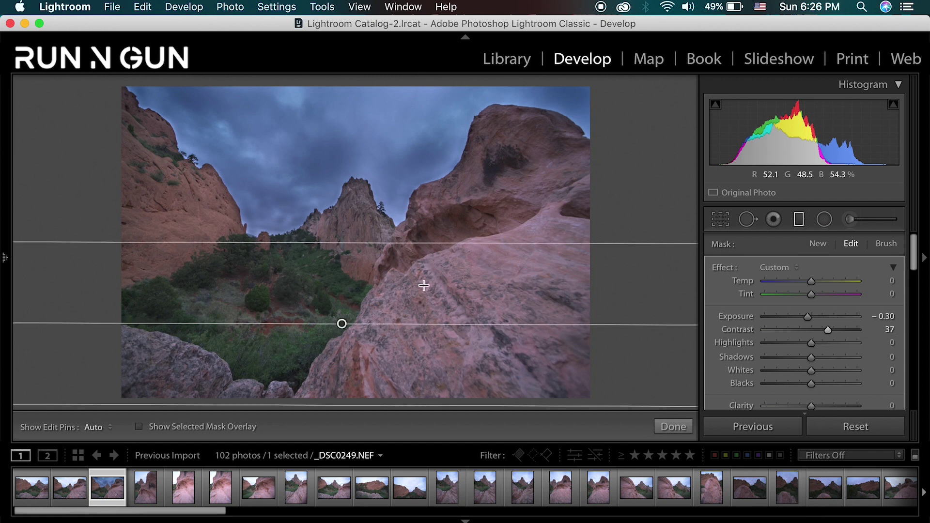
# Extend the graduated filter's upper boundary to about the middle of the central peak and close the filter
pyautogui.moveTo(917, 266); pyautogui.dragTo(917, 276)
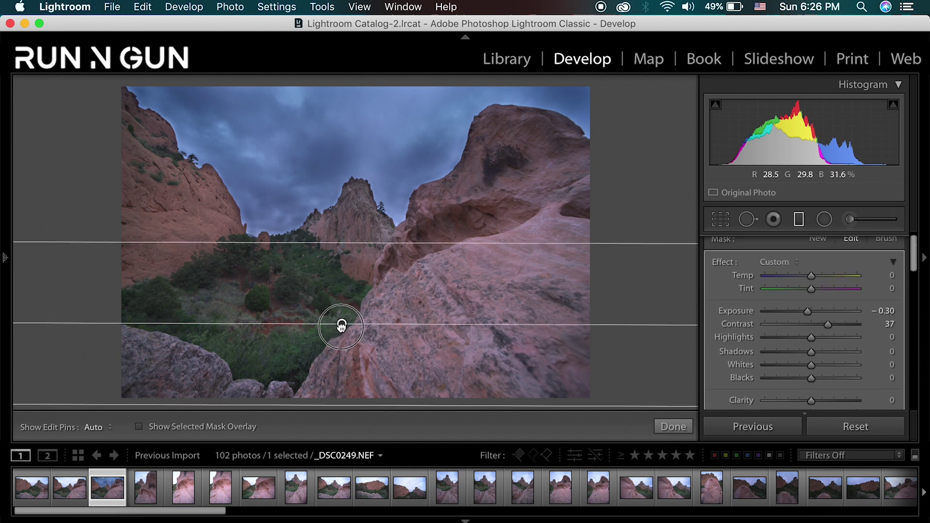
pyautogui.moveTo(347, 242); pyautogui.dragTo(343, 209)
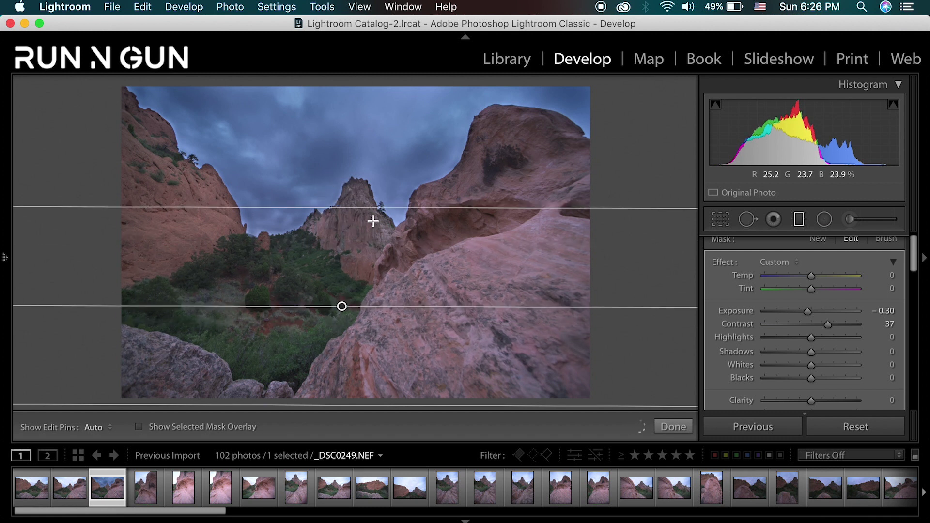
pyautogui.press('m')
# Set the photo's overall Exposure to +0.35, Highlights to -49 and Shadows to +18
pyautogui.scroll(-3, 897, 259)
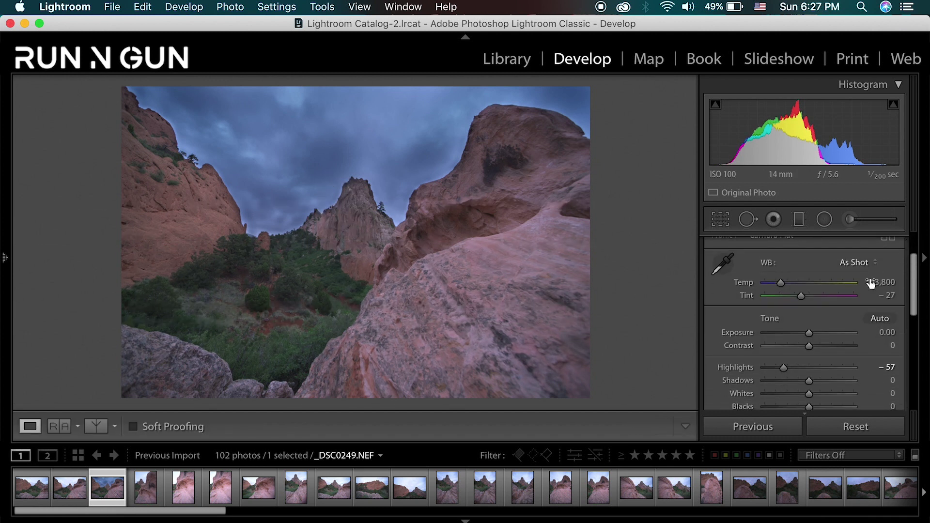
pyautogui.moveTo(809, 332); pyautogui.dragTo(811, 333)
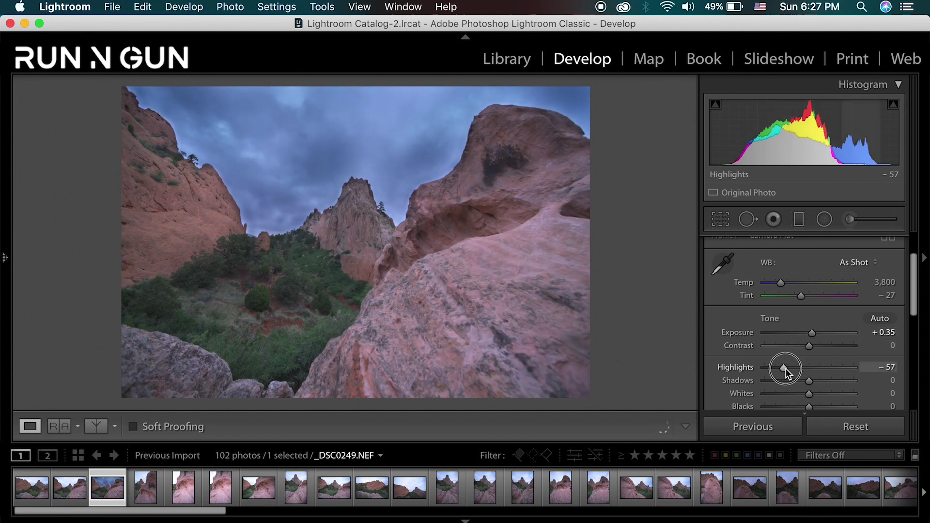
pyautogui.moveTo(786, 368); pyautogui.dragTo(817, 381)
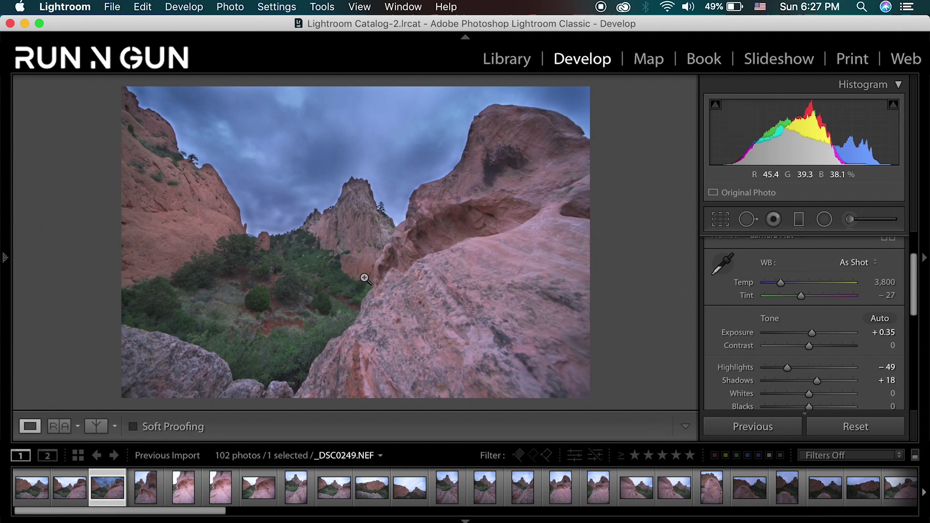
# Warm the photo's white balance to Temp 4,567 and Tint -25
pyautogui.moveTo(914, 279); pyautogui.dragTo(915, 291)
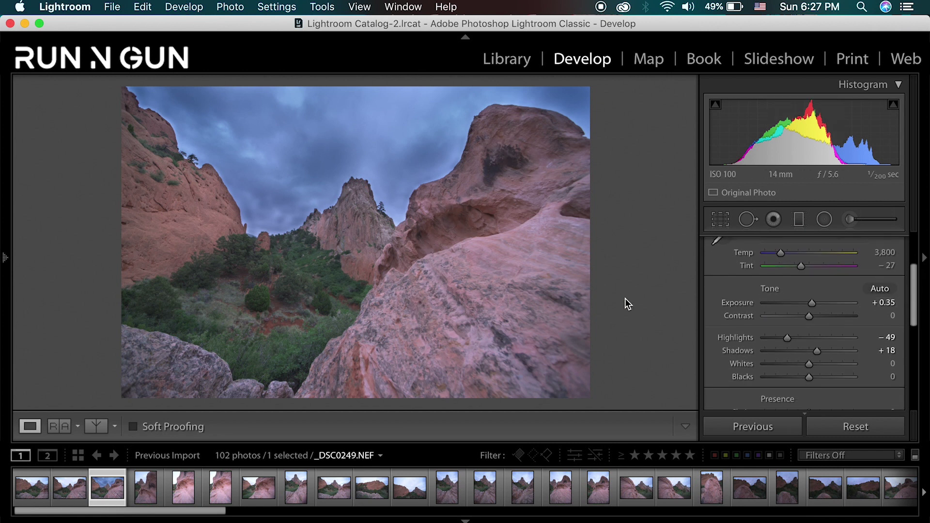
pyautogui.moveTo(914, 285)
pyautogui.mouseDown()
pyautogui.moveTo(917, 296)
pyautogui.moveTo(918, 276)
pyautogui.mouseUp()
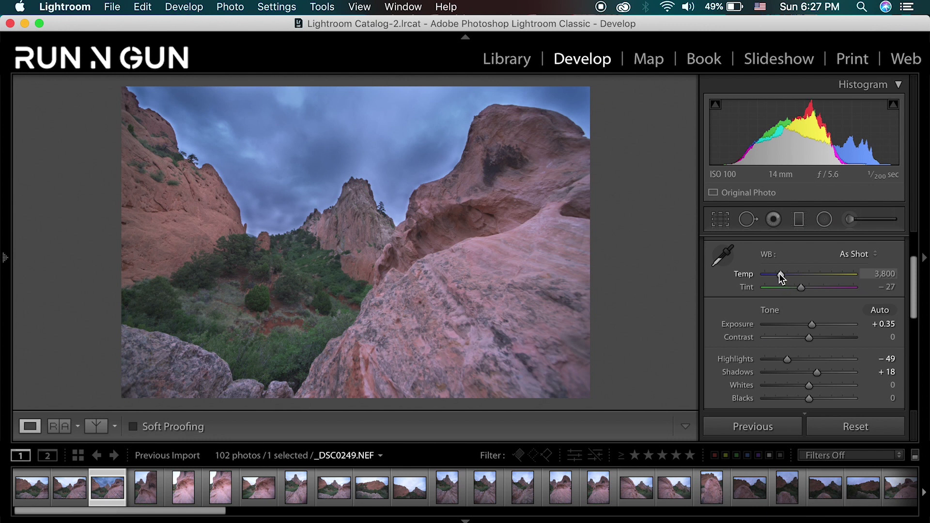
pyautogui.moveTo(780, 272); pyautogui.dragTo(807, 289)
pyautogui.moveTo(918, 265); pyautogui.dragTo(917, 277)
pyautogui.moveTo(804, 278); pyautogui.dragTo(804, 277)
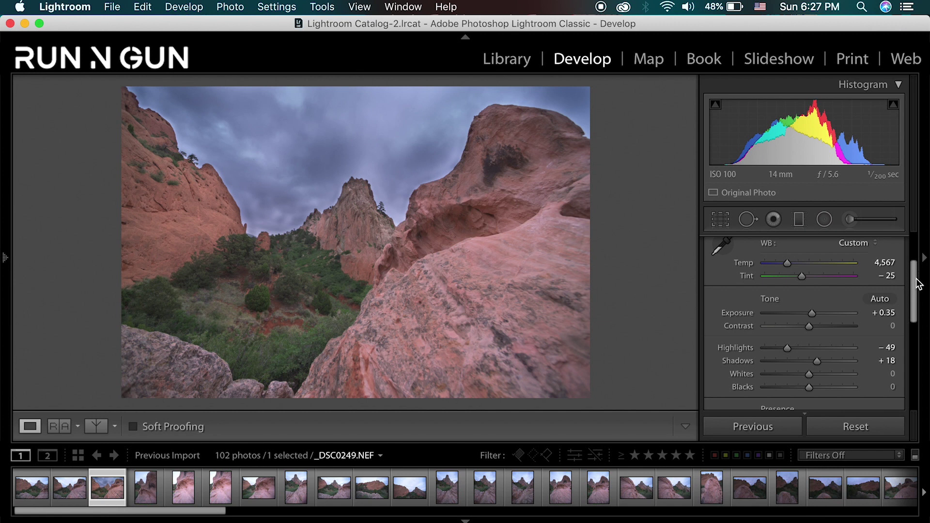
# Check the central peak up close, then set the photo's Whites to +26 and Blacks to -38
pyautogui.moveTo(917, 284); pyautogui.dragTo(916, 300)
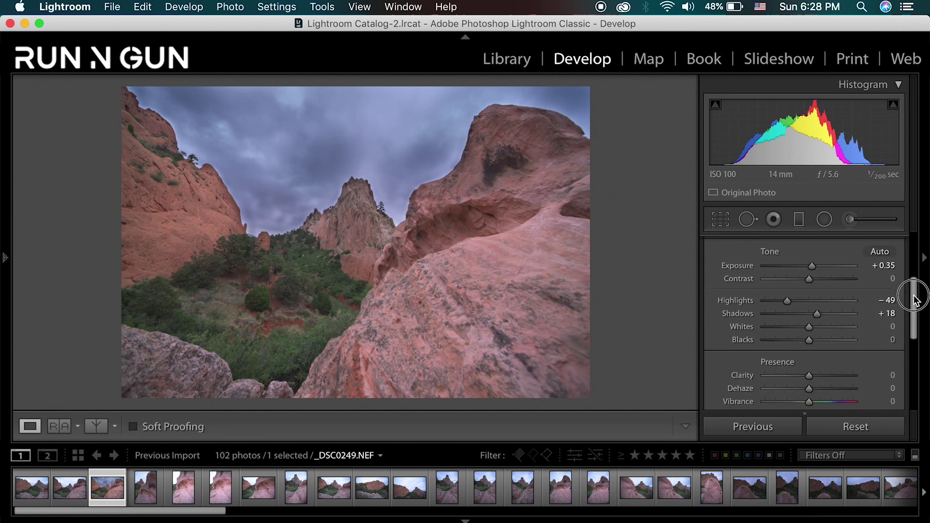
pyautogui.click(374, 219)
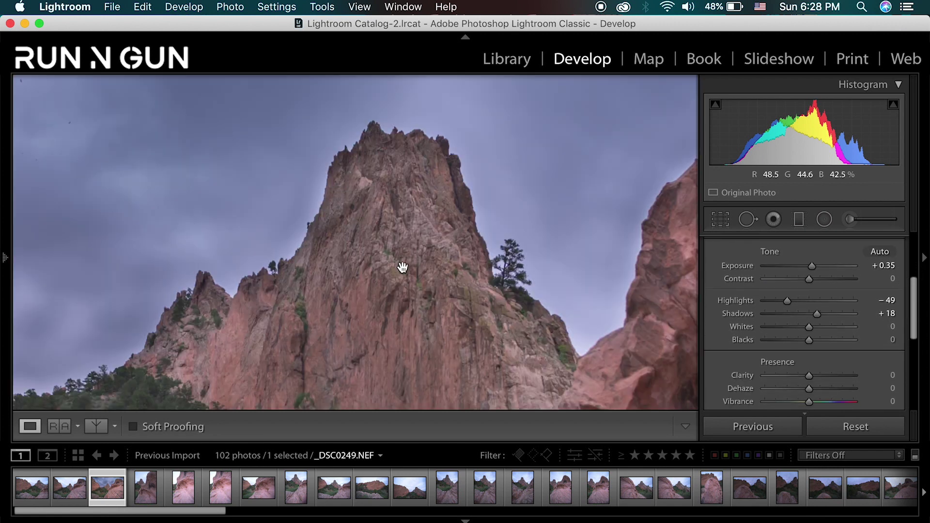
pyautogui.moveTo(484, 341); pyautogui.dragTo(434, 273)
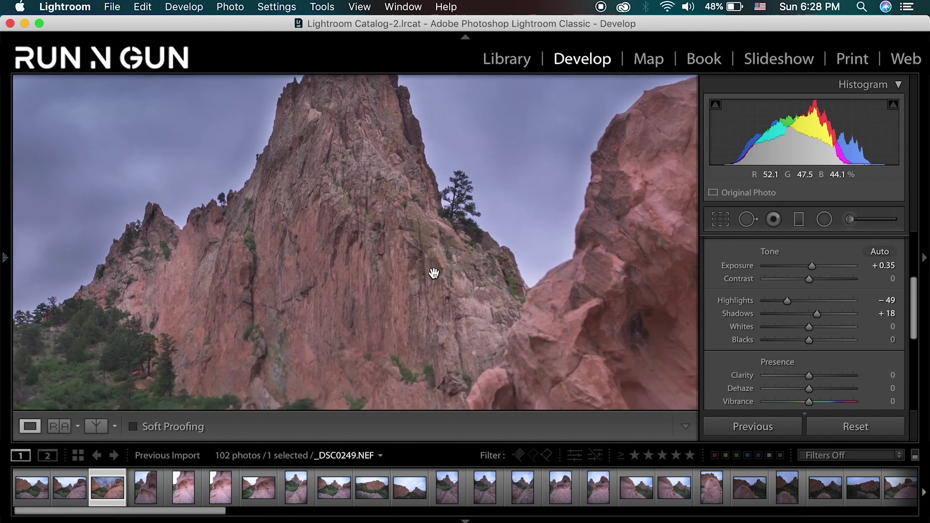
pyautogui.click(434, 274)
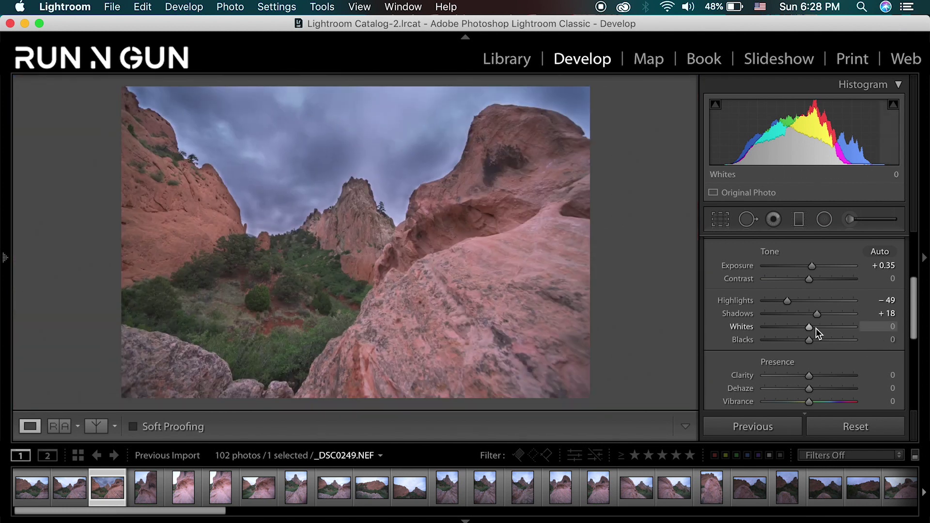
pyautogui.click(820, 327)
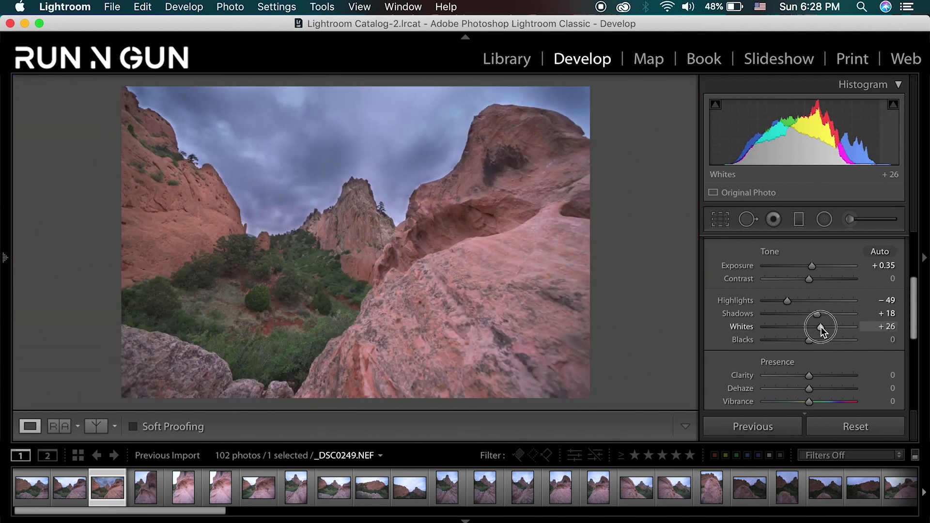
pyautogui.click(798, 339)
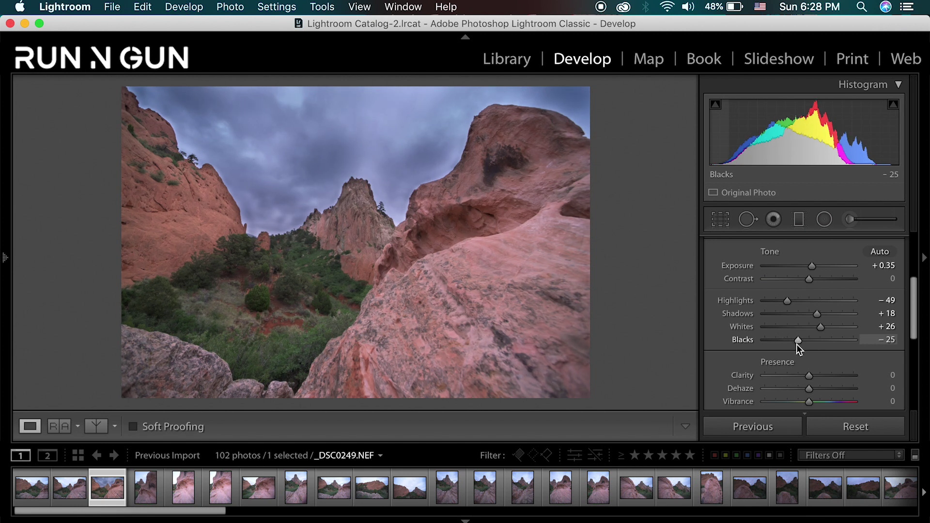
pyautogui.moveTo(798, 340); pyautogui.dragTo(792, 340)
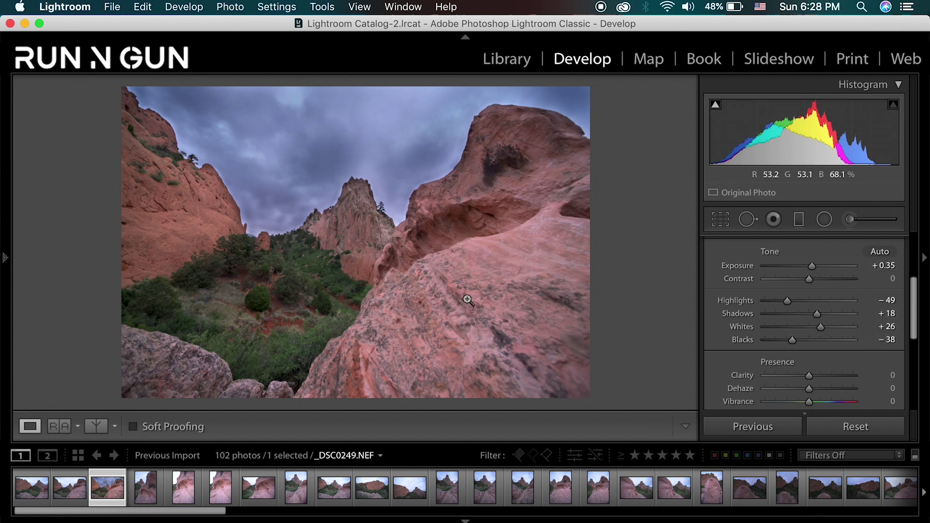
# Set the photo's Clarity to +27, Dehaze to +16 and Vibrance to +19
pyautogui.moveTo(914, 293); pyautogui.dragTo(913, 323)
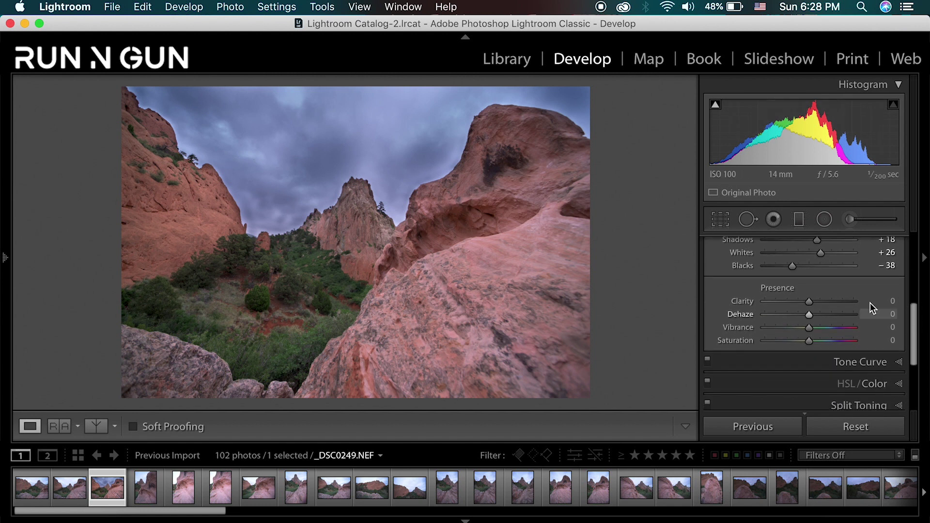
pyautogui.moveTo(811, 301); pyautogui.dragTo(815, 301)
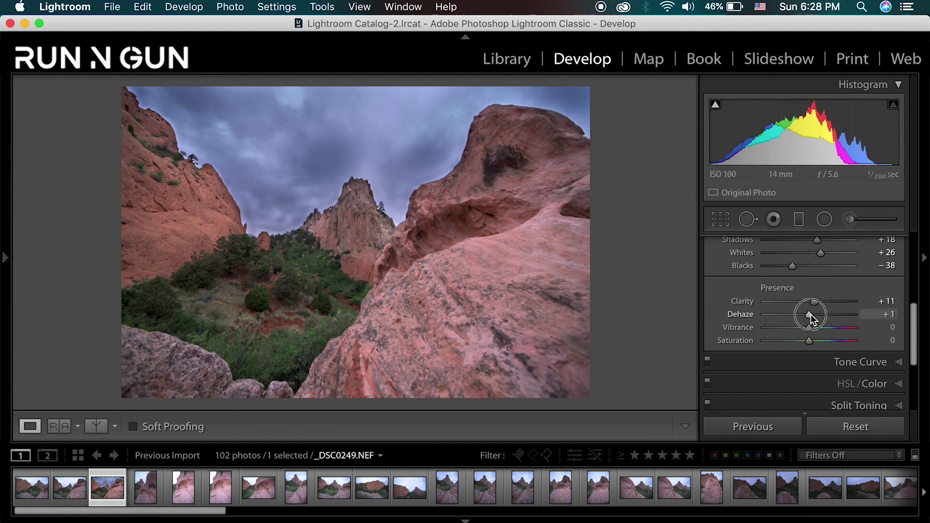
pyautogui.moveTo(810, 314); pyautogui.dragTo(818, 315)
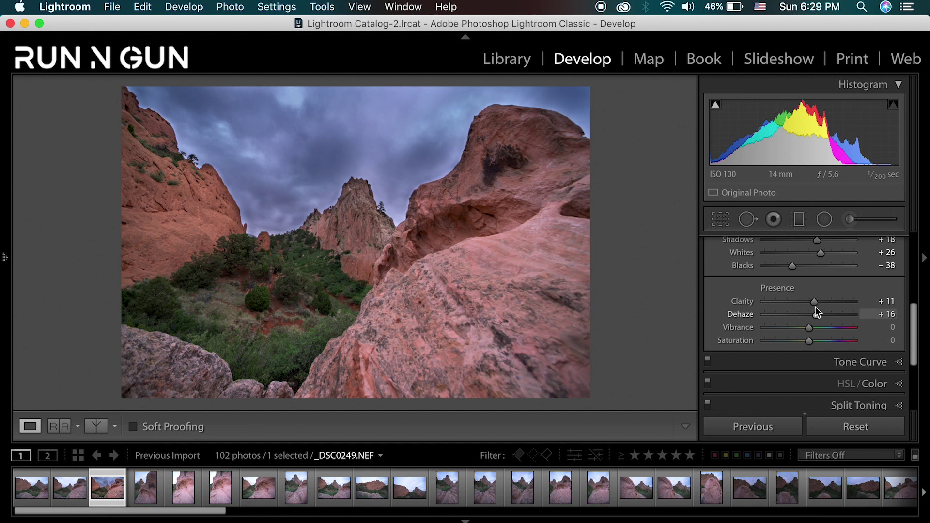
pyautogui.moveTo(815, 303)
pyautogui.mouseDown()
pyautogui.moveTo(845, 307)
pyautogui.moveTo(821, 303)
pyautogui.mouseUp()
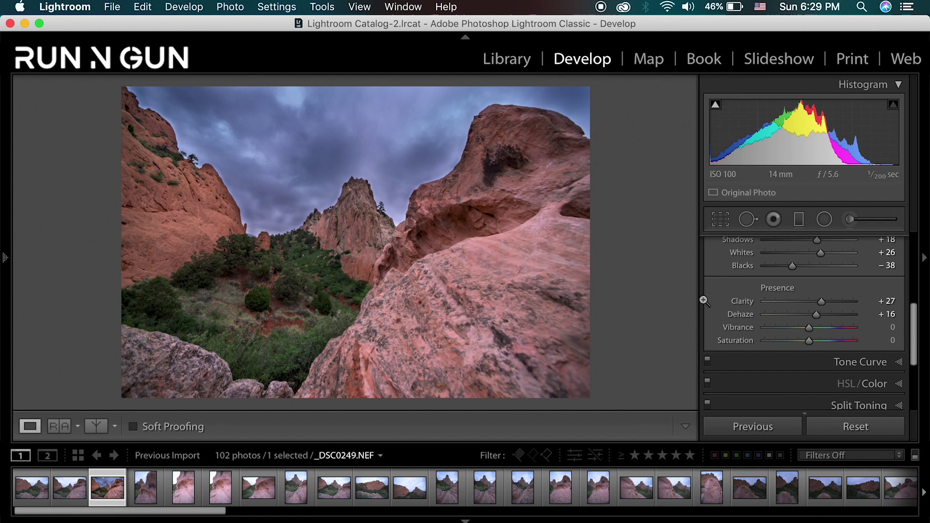
pyautogui.moveTo(810, 329); pyautogui.dragTo(819, 331)
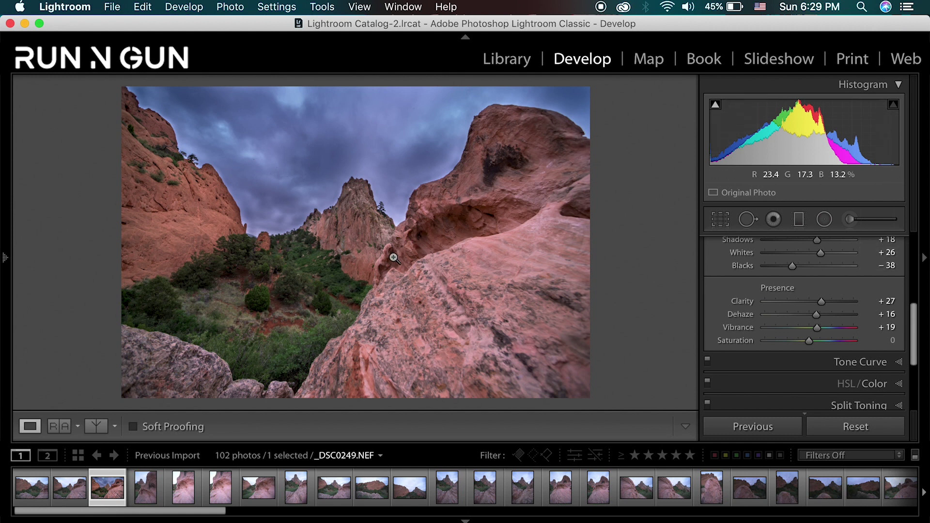
# Start a new adjustment brush mask on the upper part of the large right-hand rock and show its mask overlay
pyautogui.click(849, 220)
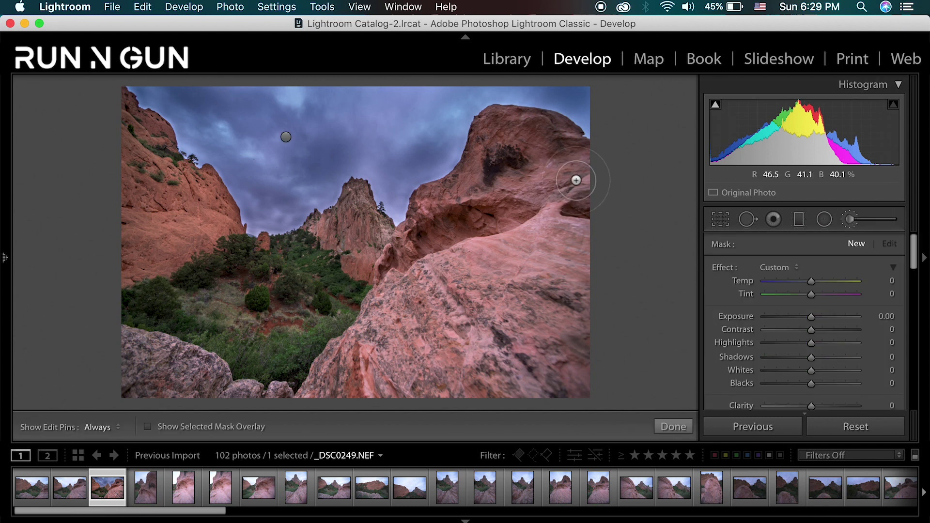
pyautogui.scroll(5, 574, 174)
pyautogui.press('h')
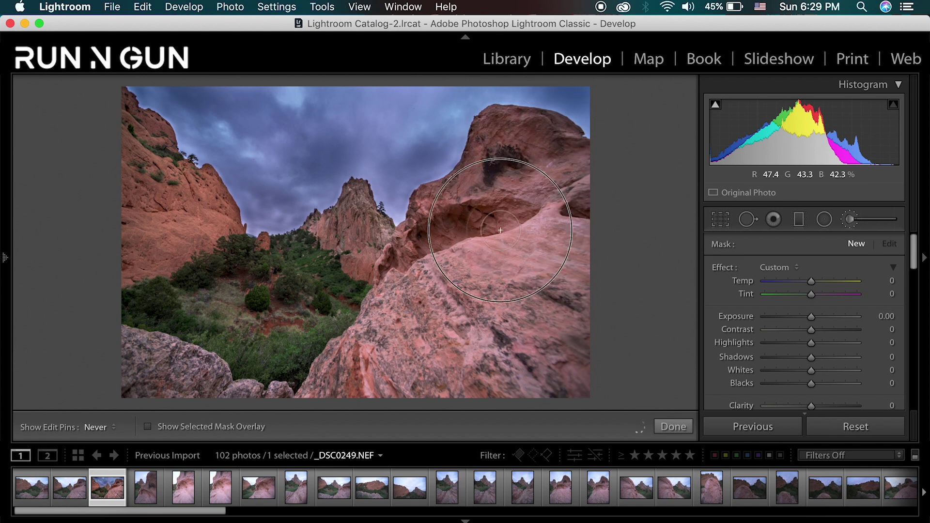
pyautogui.press('h')
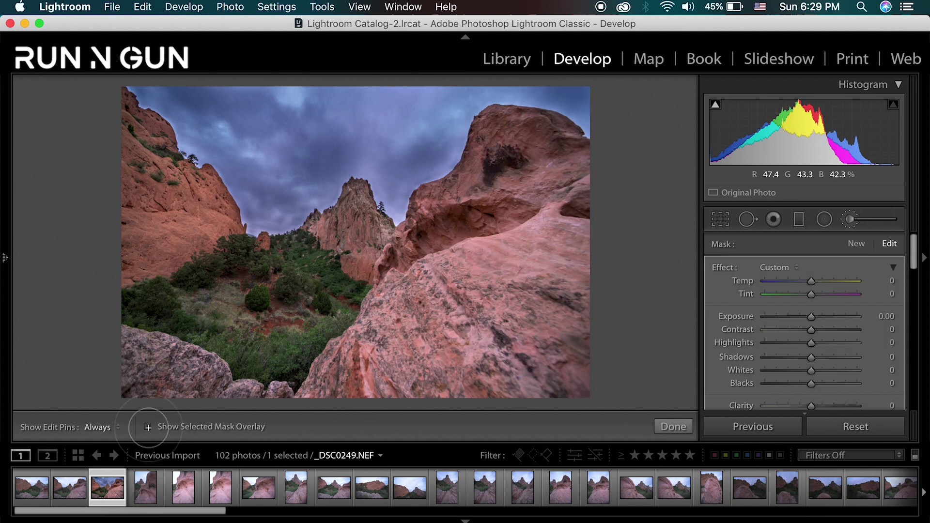
pyautogui.click(148, 427)
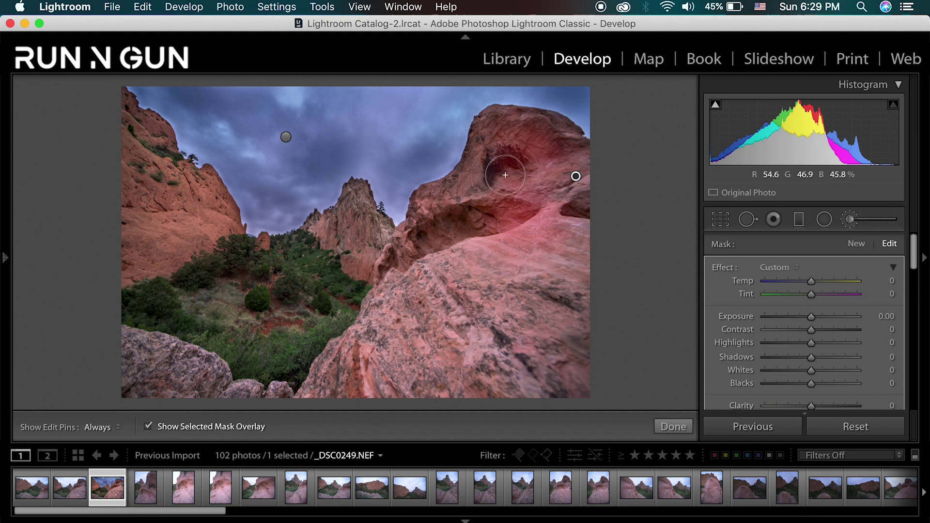
# Brush the mask over the rest of the large right-hand rock, down to the photo's lower edge
pyautogui.press('h')
pyautogui.scroll(5, 496, 154)
pyautogui.moveTo(491, 145)
pyautogui.mouseDown()
pyautogui.moveTo(486, 185)
pyautogui.moveTo(428, 225)
pyautogui.moveTo(352, 364)
pyautogui.mouseUp()
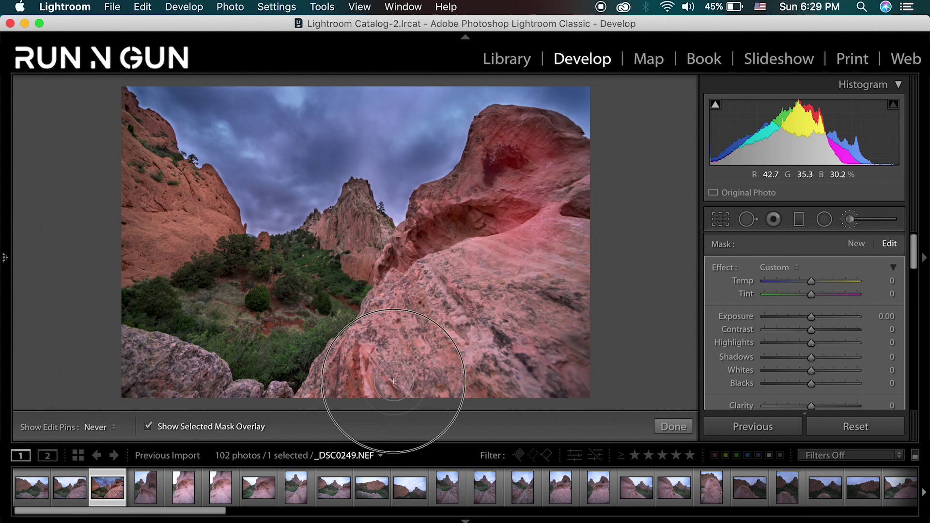
pyautogui.scroll(-3, 560, 342)
pyautogui.press('h')
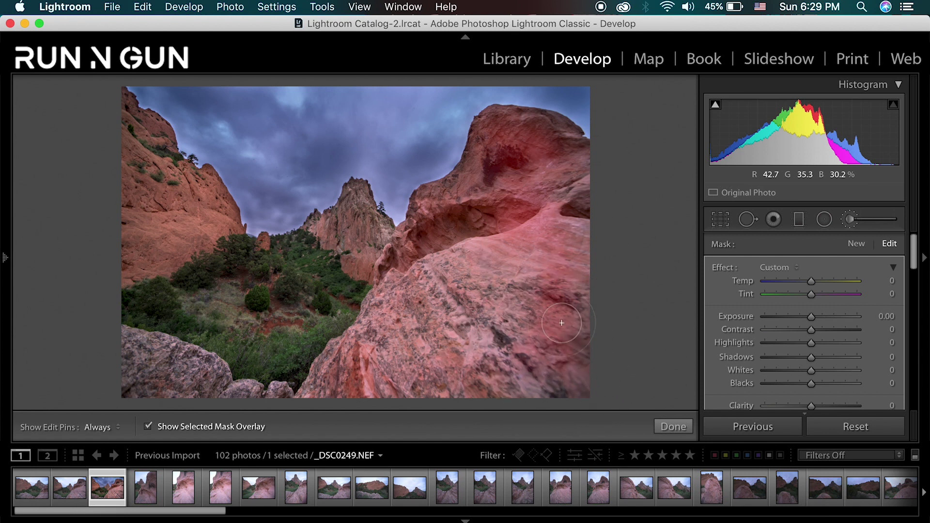
pyautogui.scroll(3, 533, 305)
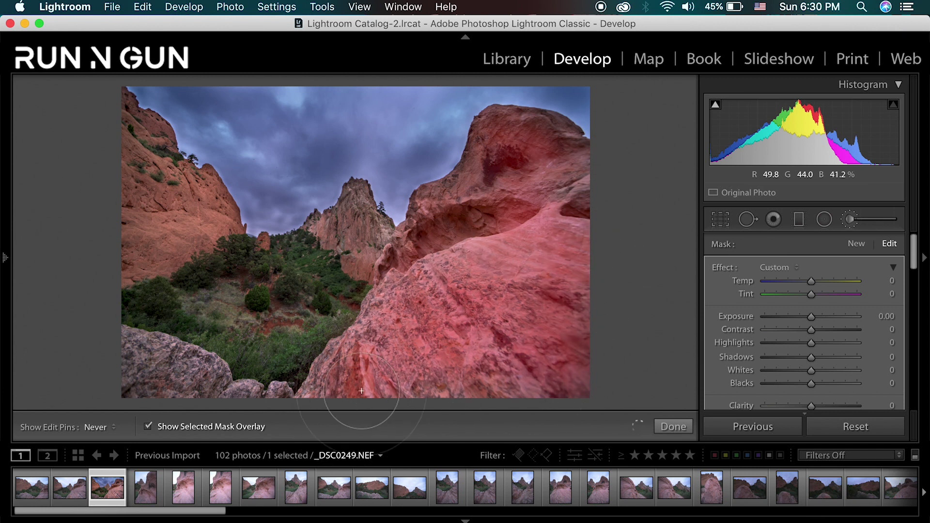
pyautogui.press('h')
pyautogui.press('h')
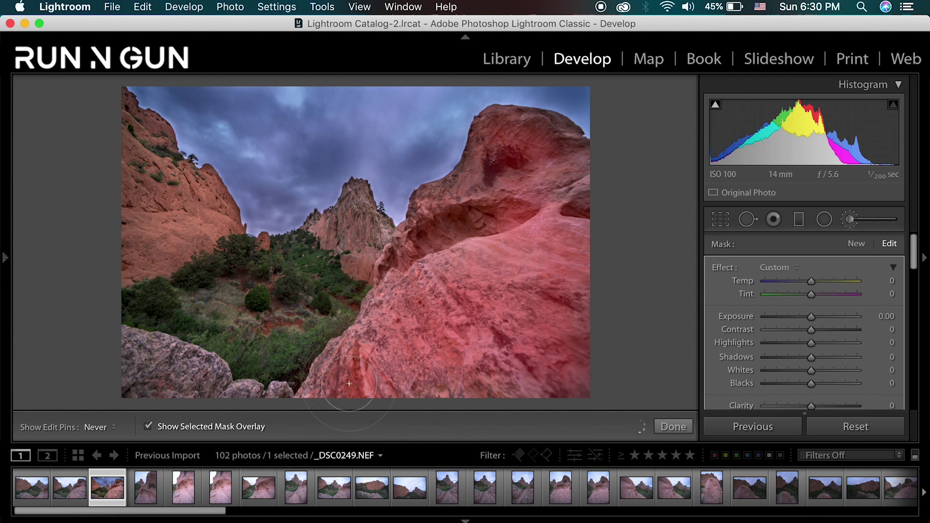
pyautogui.press('h')
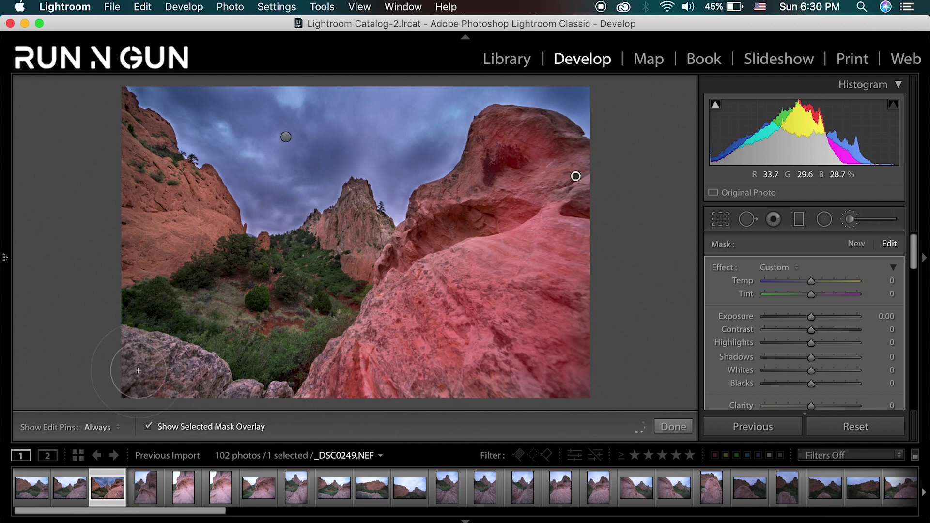
# Extend the brush mask over the small foreground rocks at the photo's lower left and fill gaps on the large rock
pyautogui.press('h')
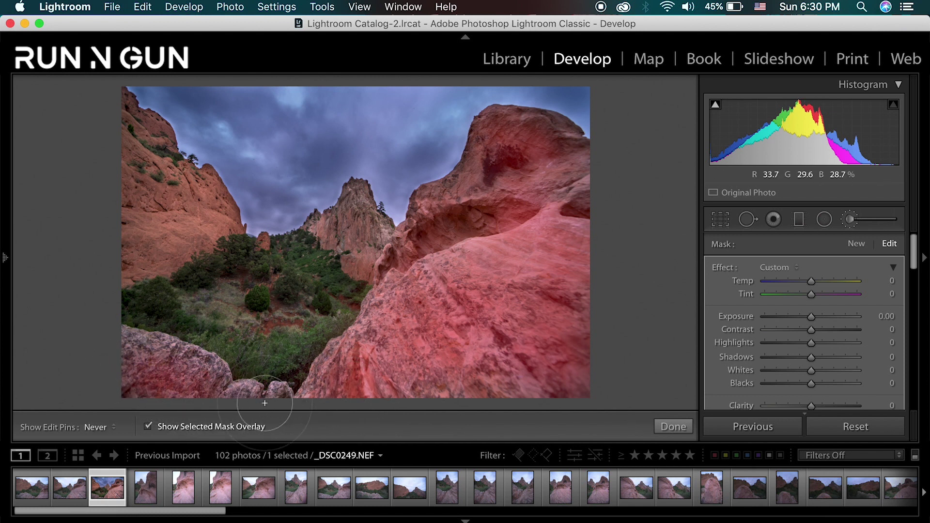
pyautogui.press('h')
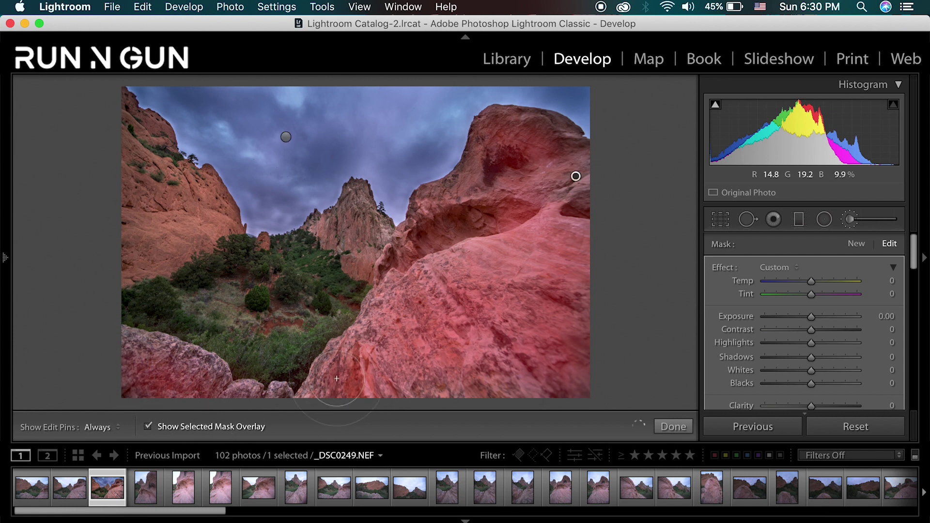
pyautogui.press('h')
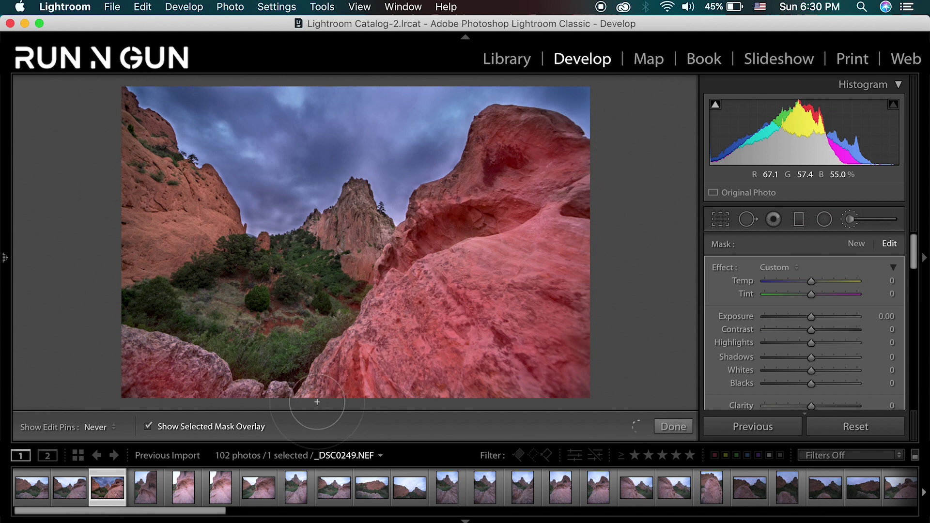
pyautogui.press('h')
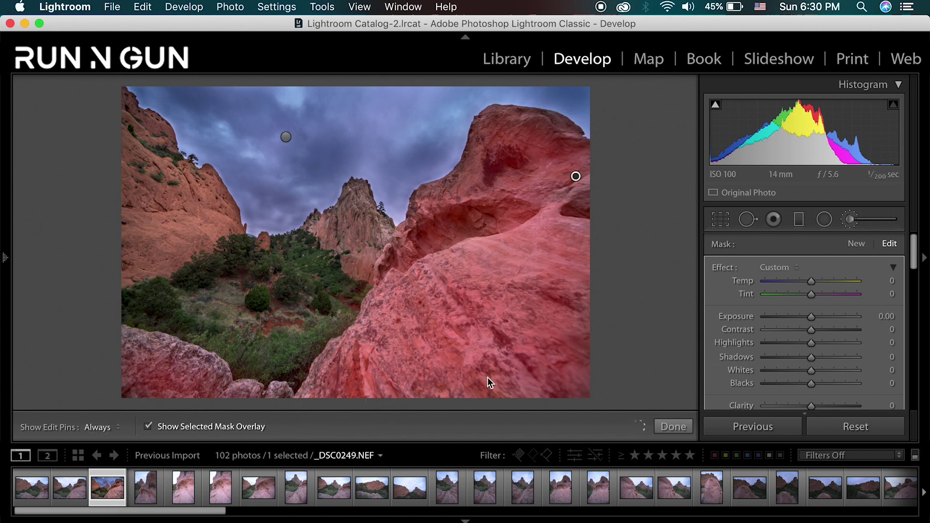
# Hide the mask overlay and set the rock mask to Temp 15, Exposure 1.00, Highlights -10, Shadows -10 and Blacks -44
pyautogui.click(148, 426)
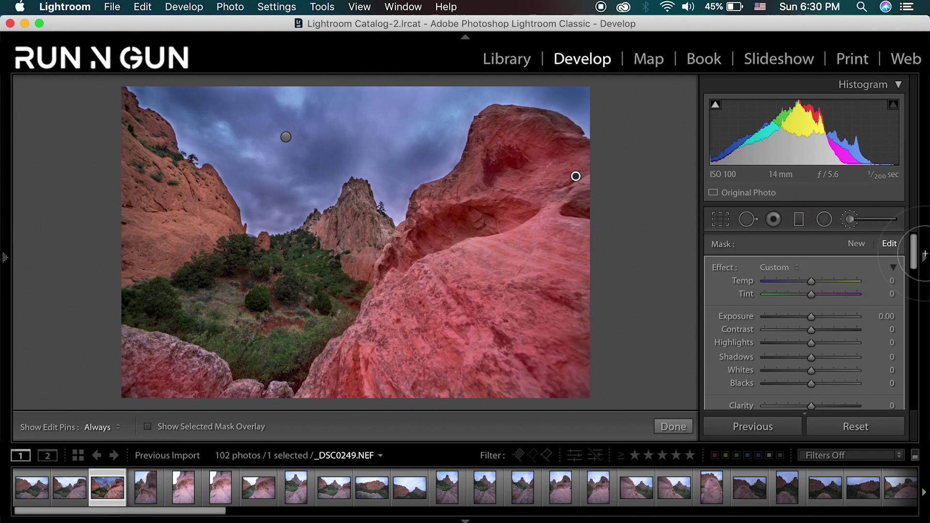
pyautogui.click(813, 315)
pyautogui.moveTo(813, 315); pyautogui.dragTo(829, 321)
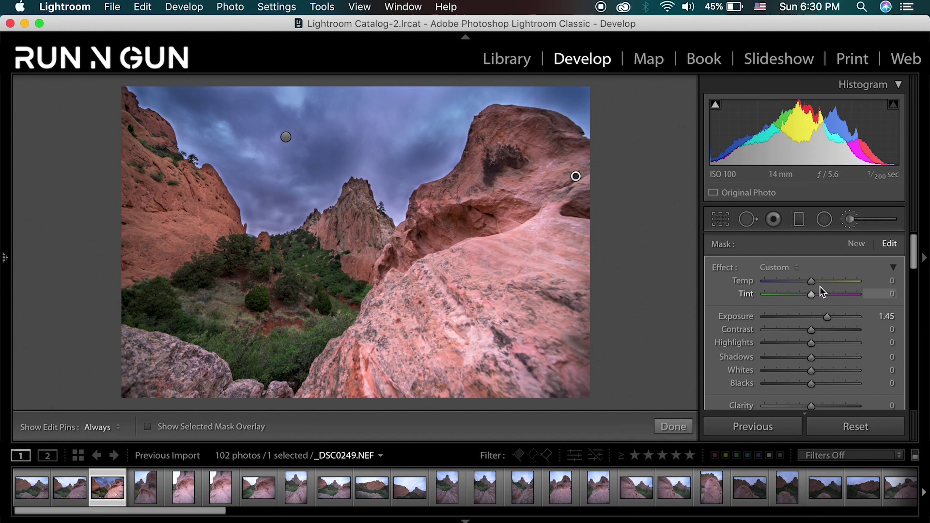
pyautogui.moveTo(813, 282); pyautogui.dragTo(818, 282)
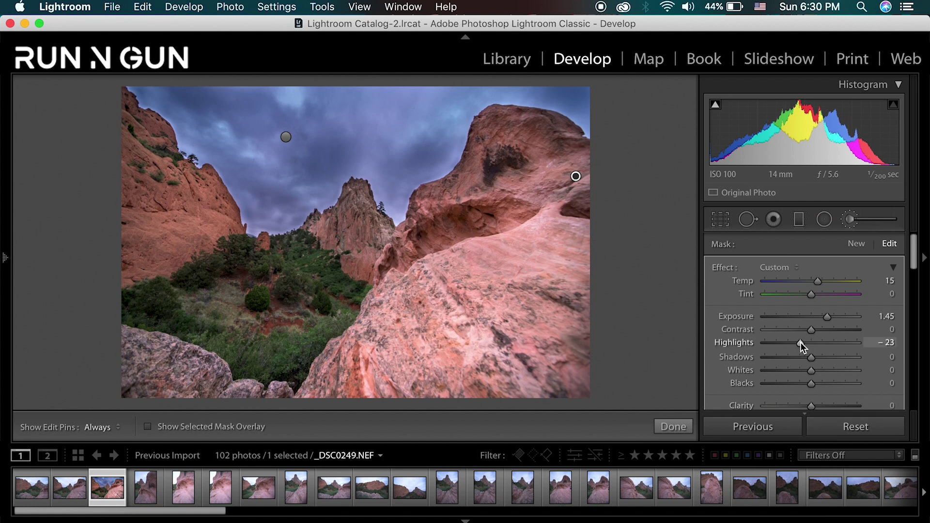
pyautogui.moveTo(801, 343); pyautogui.dragTo(822, 318)
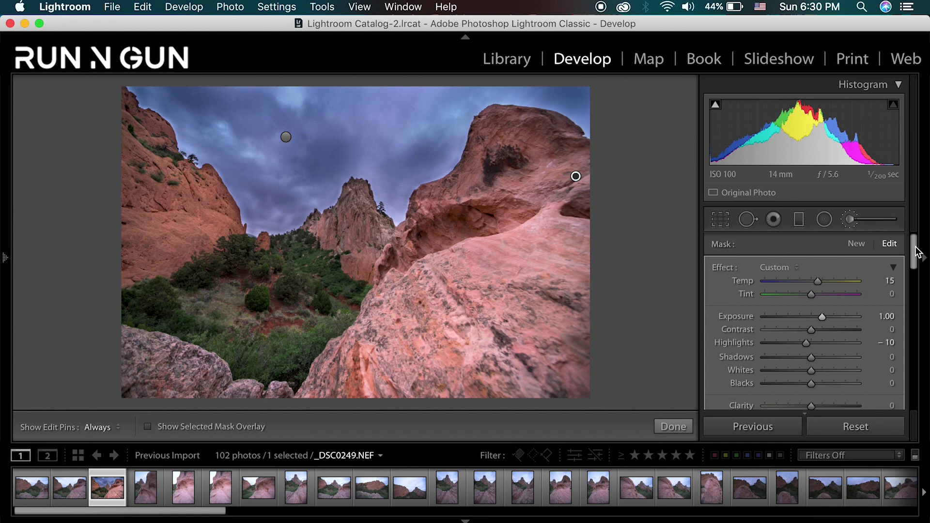
pyautogui.moveTo(917, 251); pyautogui.dragTo(918, 258)
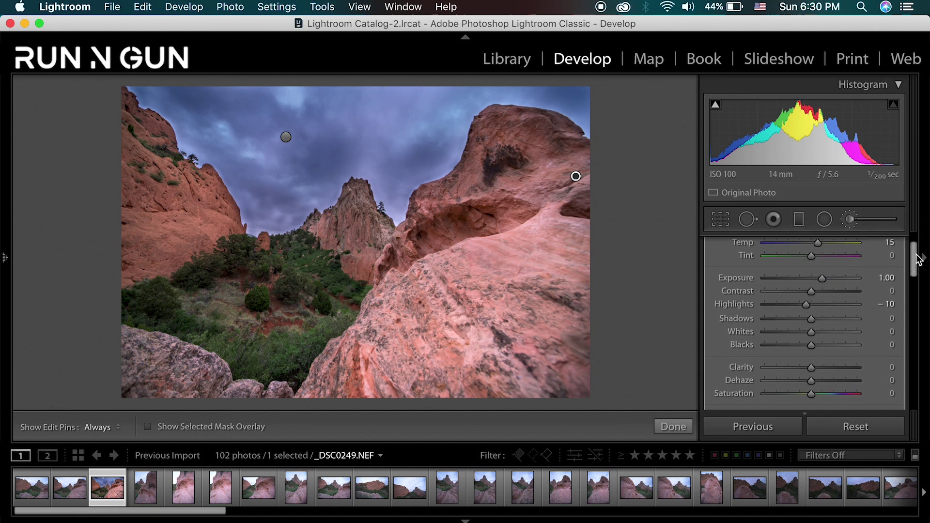
pyautogui.moveTo(806, 347)
pyautogui.mouseDown()
pyautogui.moveTo(791, 344)
pyautogui.moveTo(804, 322)
pyautogui.mouseUp()
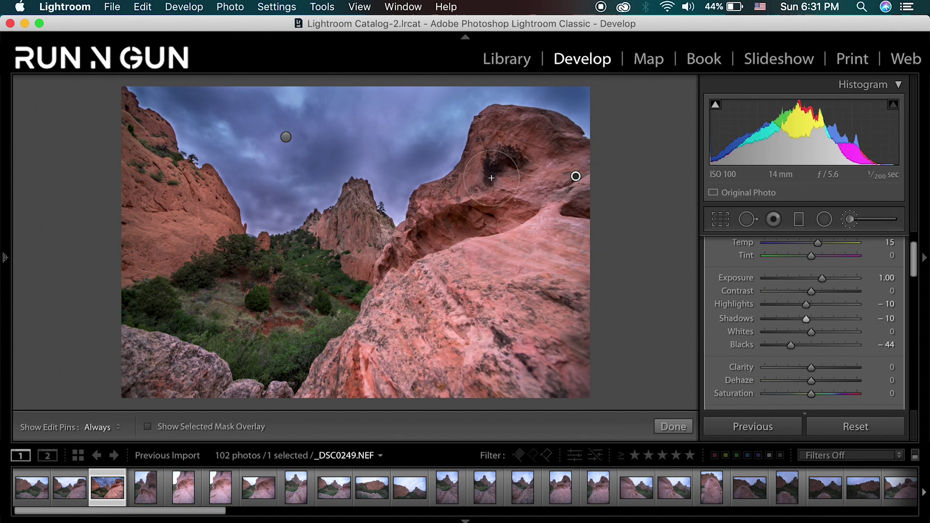
# Enlarge the brush and paint more of the rock adjustment over the upper part of the large right-hand rock
pyautogui.scroll(5, 484, 172)
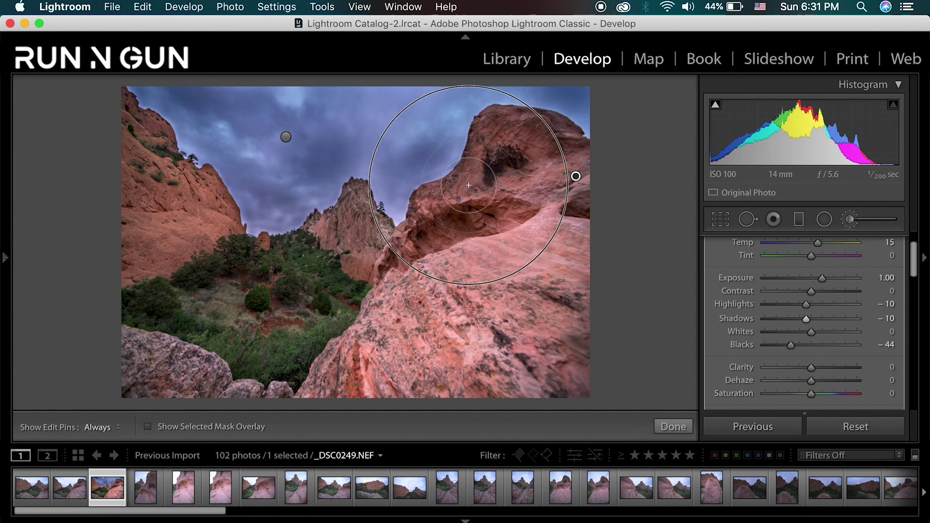
pyautogui.press('h')
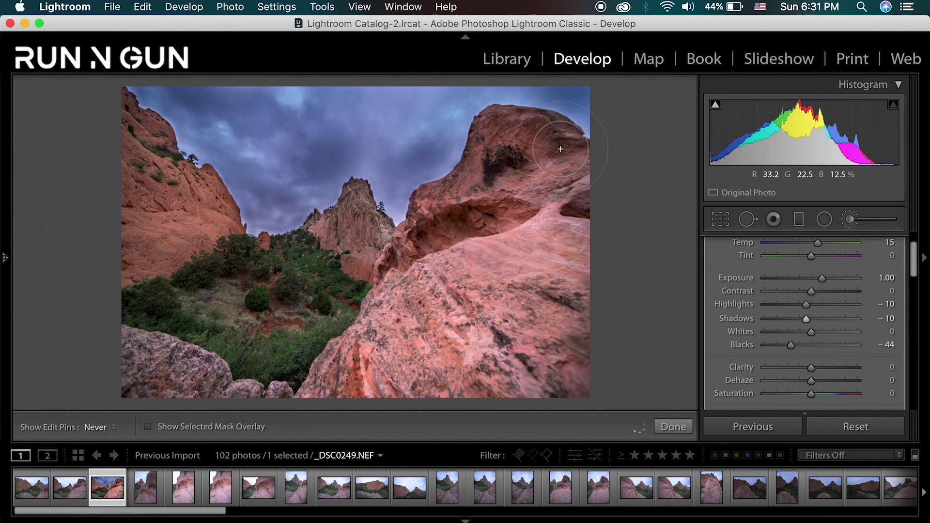
pyautogui.press('h')
pyautogui.press('h')
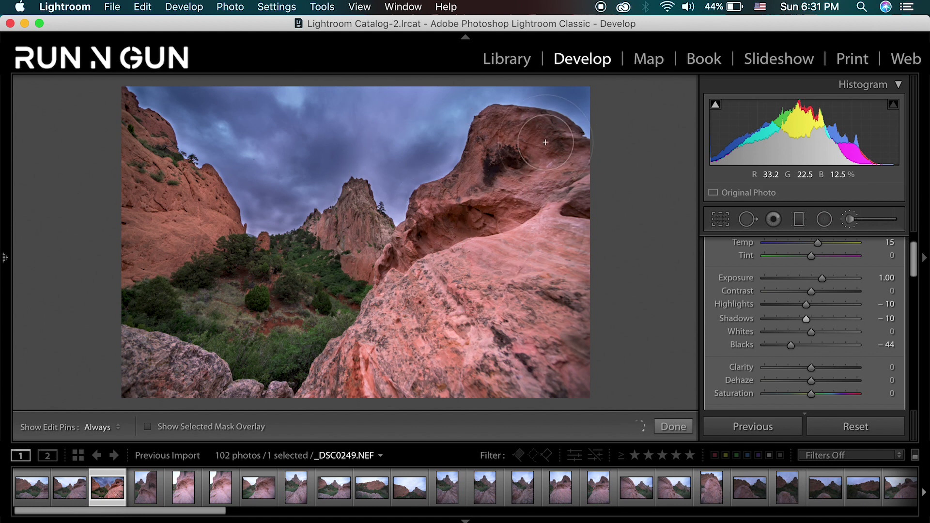
pyautogui.press('h')
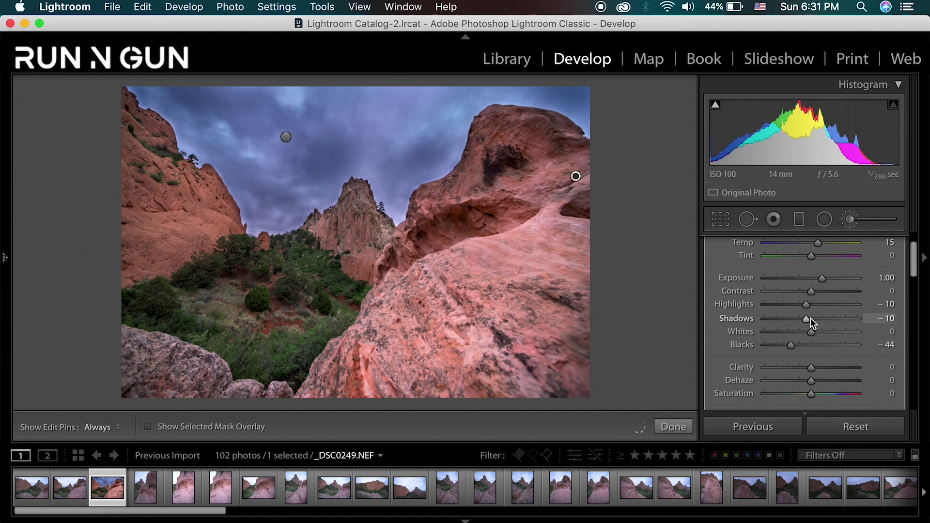
# Set the rock mask's Shadows to 18, Blacks to -54 and Dehaze to 18
pyautogui.moveTo(809, 320); pyautogui.dragTo(786, 345)
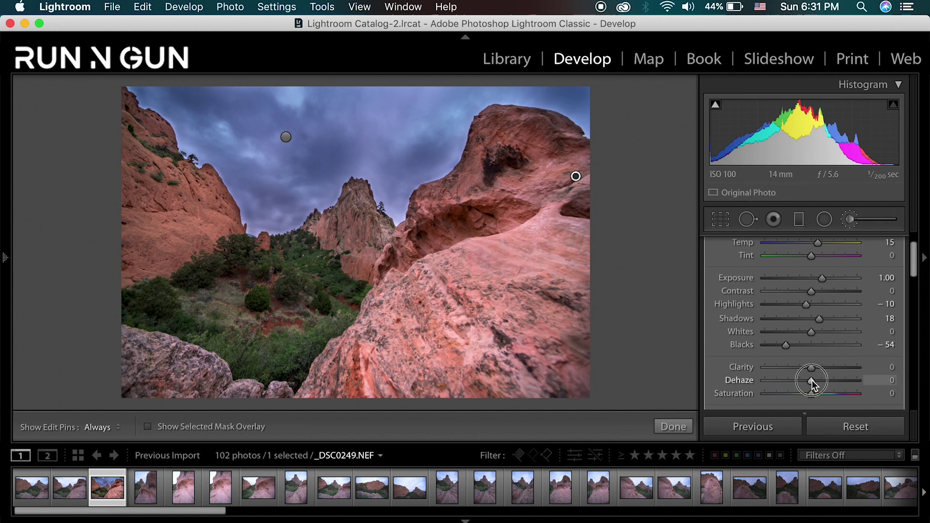
pyautogui.moveTo(812, 379); pyautogui.dragTo(819, 381)
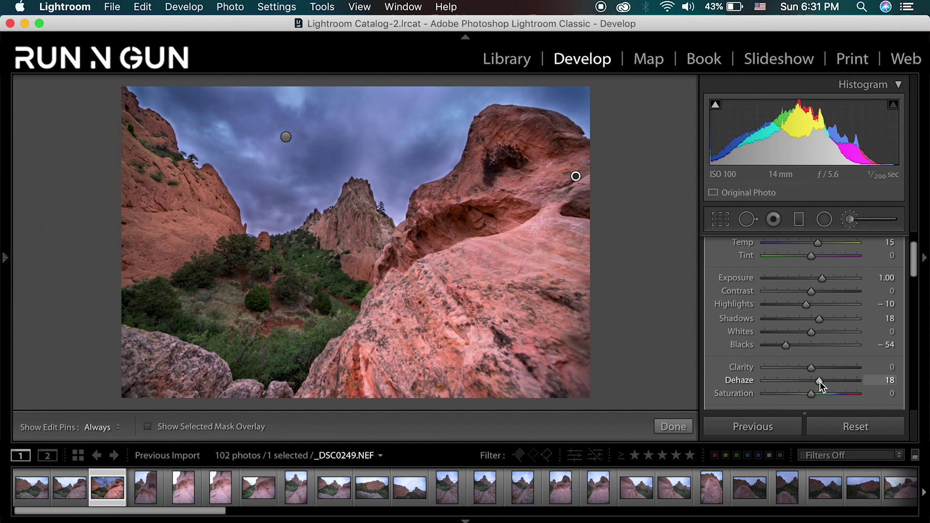
# Turn all brush adjustments off and back on to compare the photo with and without them
pyautogui.scroll(-3, 843, 314)
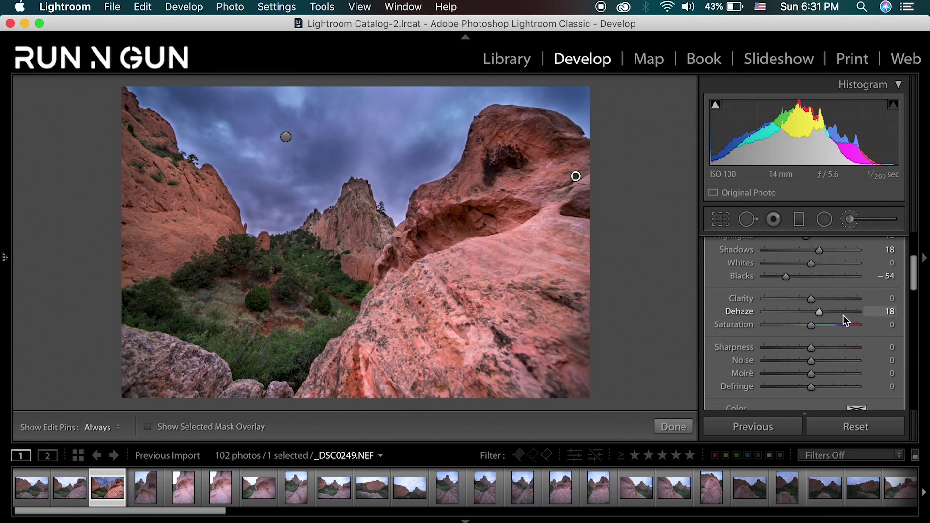
pyautogui.scroll(-1, 843, 315)
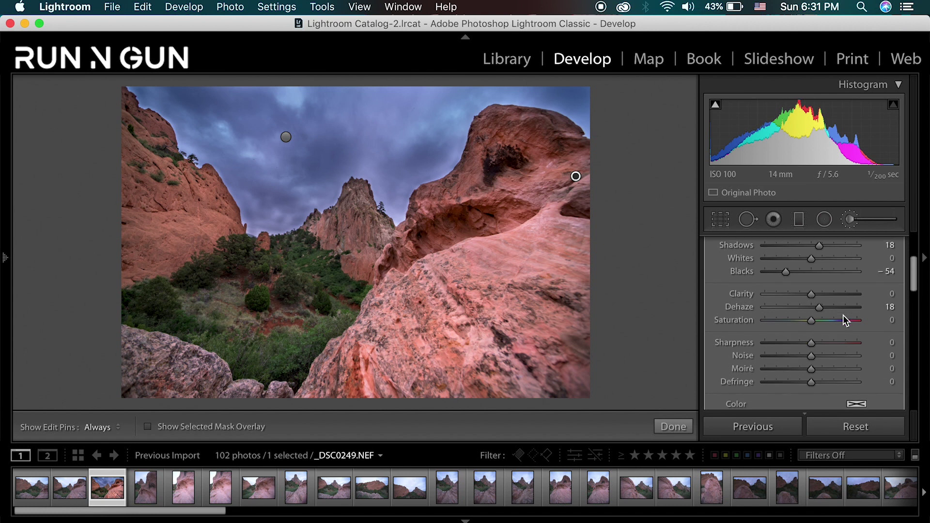
pyautogui.scroll(-3, 843, 315)
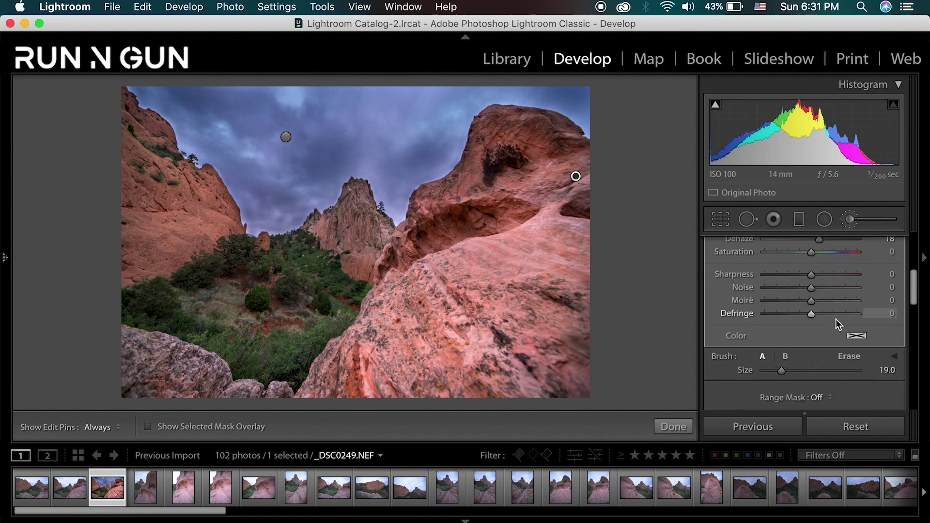
pyautogui.scroll(-3, 836, 319)
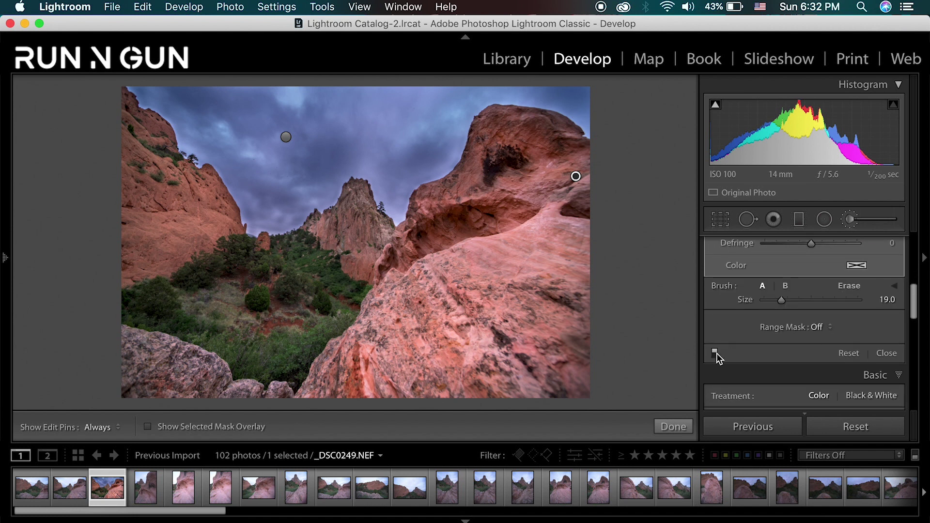
pyautogui.click(715, 353)
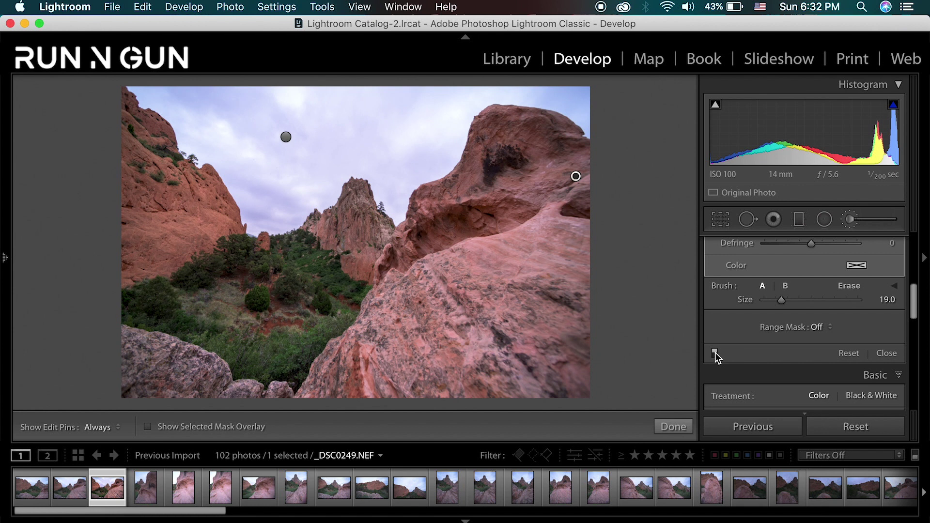
pyautogui.click(715, 353)
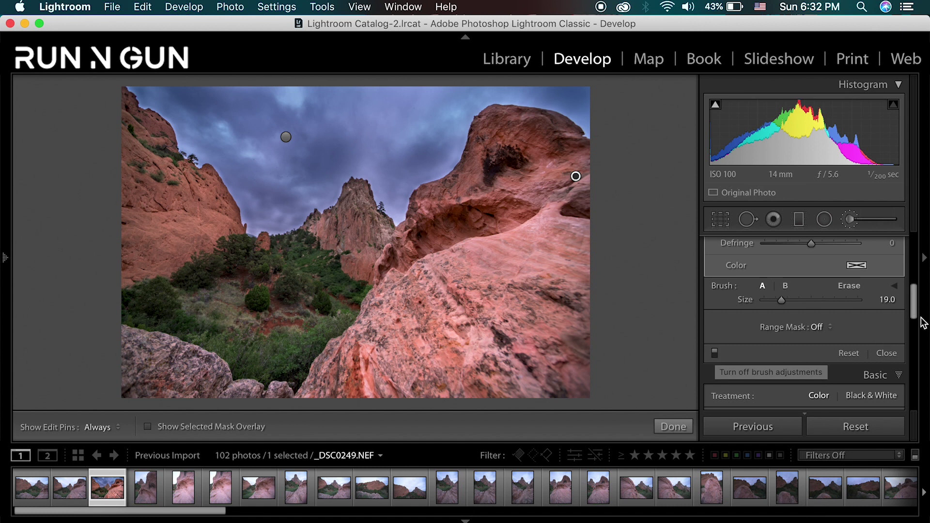
# Finish the brush editing and compare the edited photo with its original Before version
pyautogui.moveTo(914, 300); pyautogui.dragTo(915, 369)
pyautogui.click(674, 427)
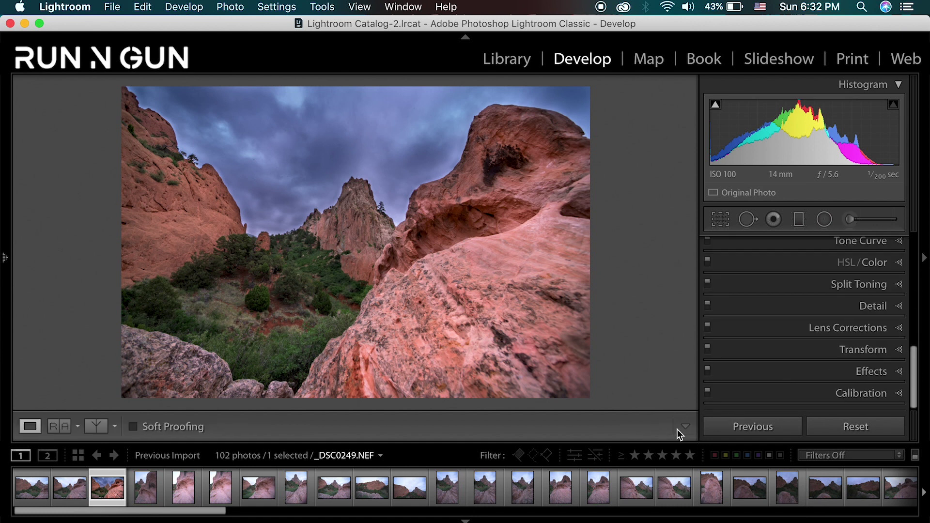
pyautogui.press('\\')
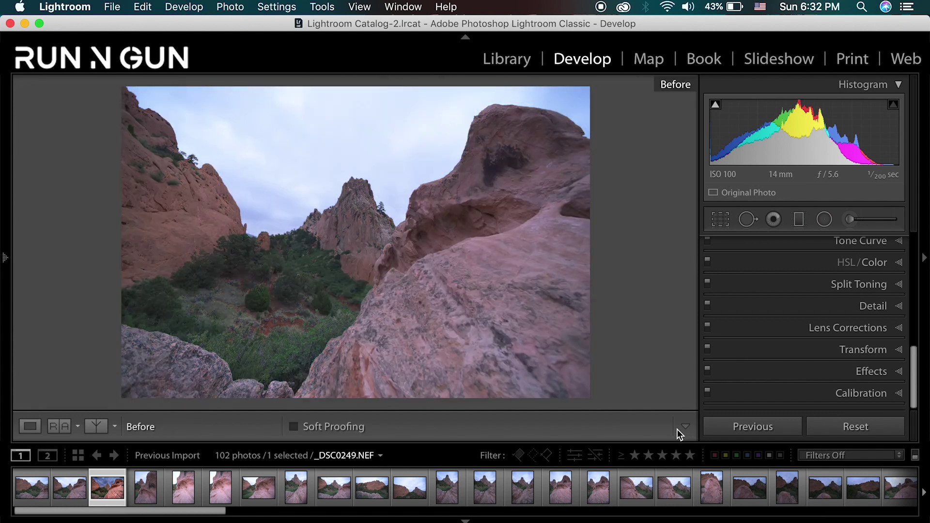
pyautogui.press('\\')
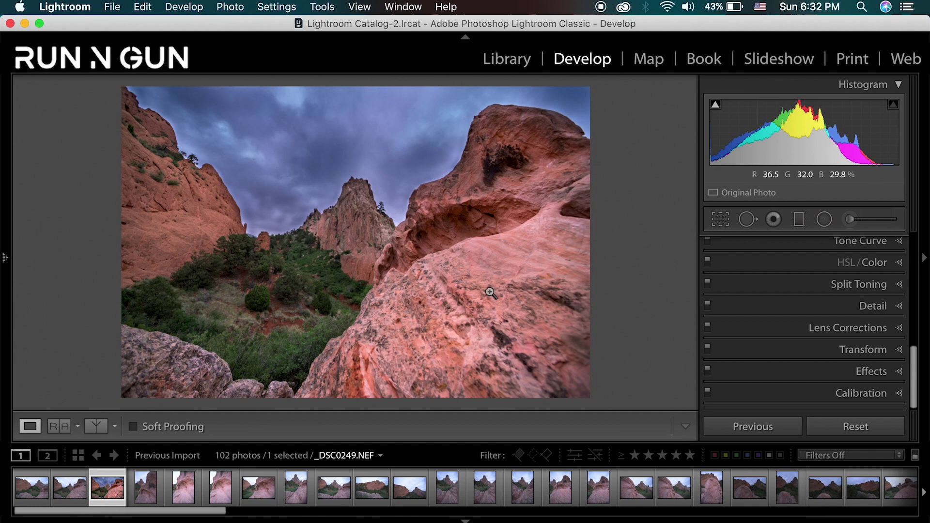
pyautogui.press('super+1')
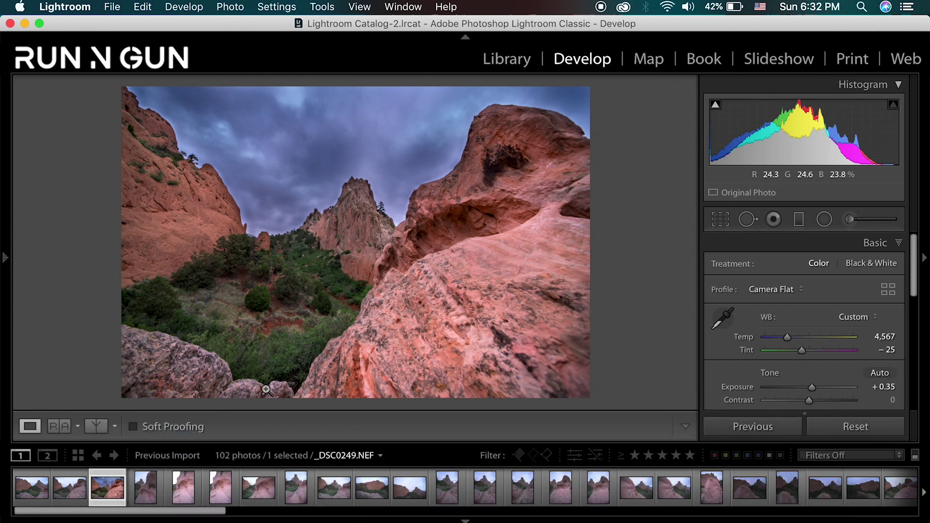
pyautogui.click(824, 220)
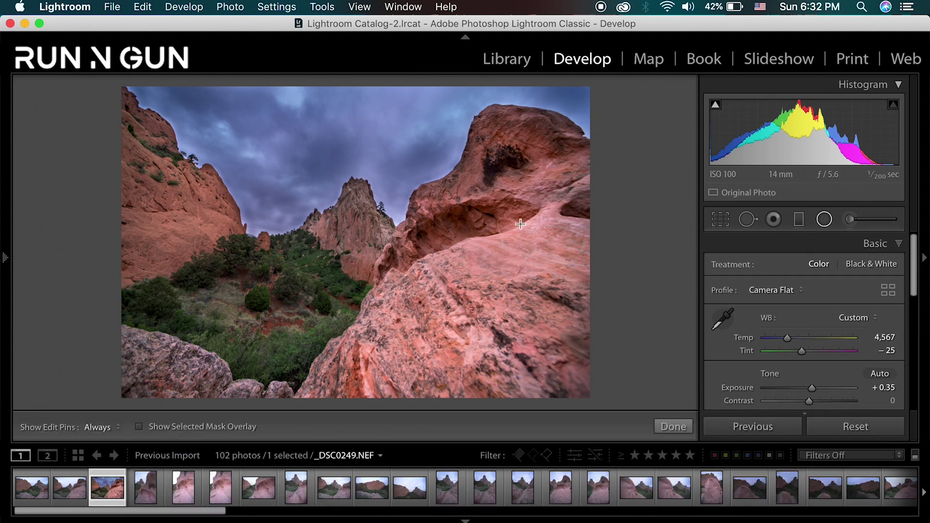
pyautogui.moveTo(300, 257); pyautogui.dragTo(219, 305)
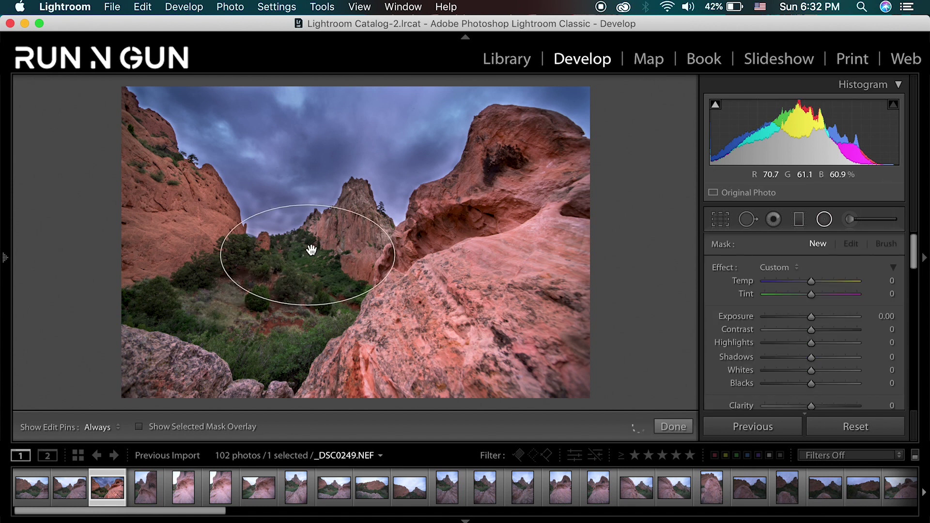
pyautogui.moveTo(311, 250); pyautogui.dragTo(270, 294)
pyautogui.moveTo(374, 289); pyautogui.dragTo(367, 264)
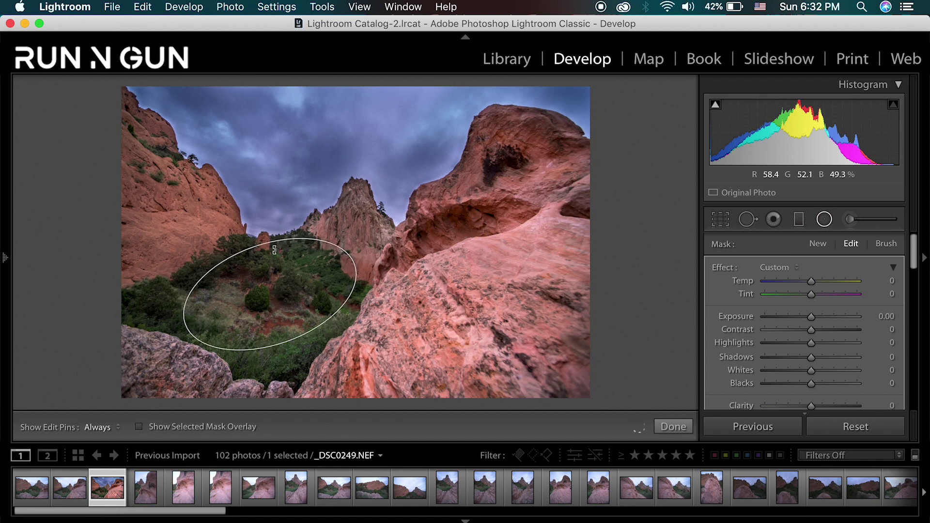
pyautogui.moveTo(253, 249); pyautogui.dragTo(245, 232)
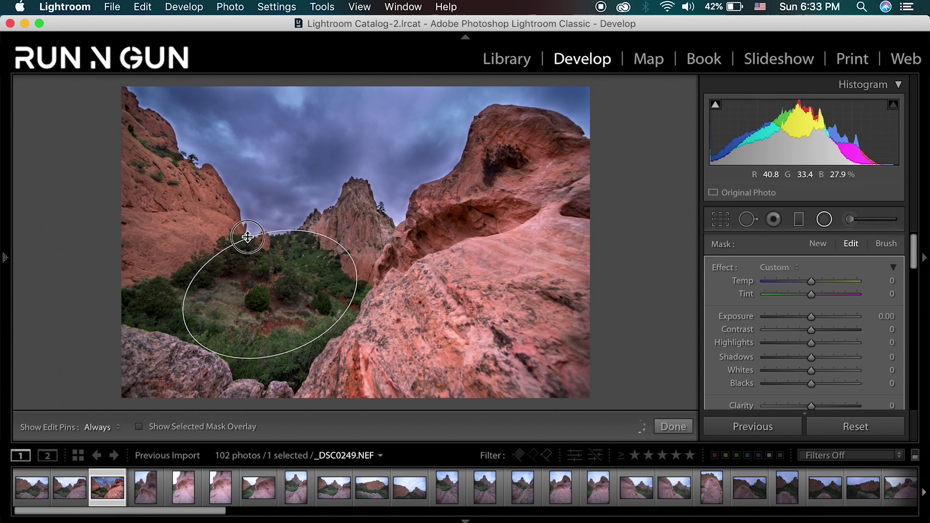
pyautogui.moveTo(186, 323); pyautogui.dragTo(169, 328)
pyautogui.moveTo(264, 294); pyautogui.dragTo(249, 304)
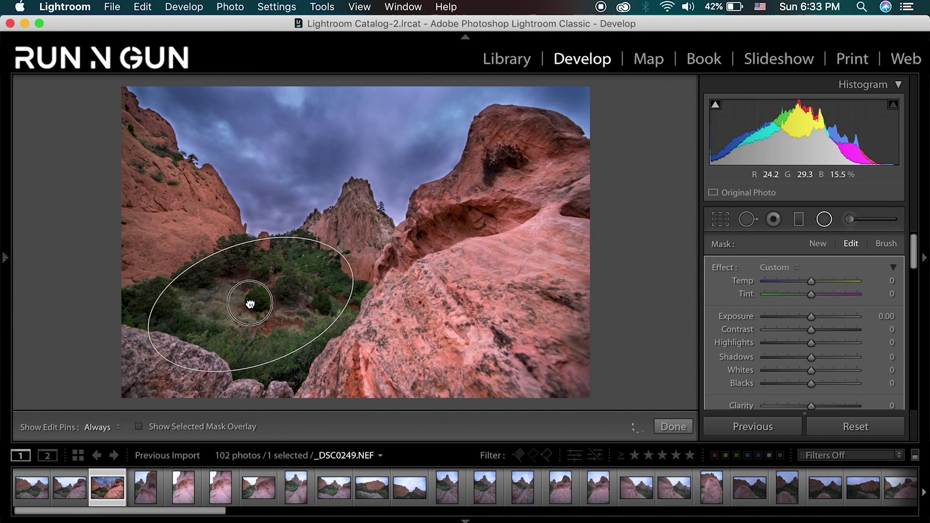
pyautogui.click(329, 335)
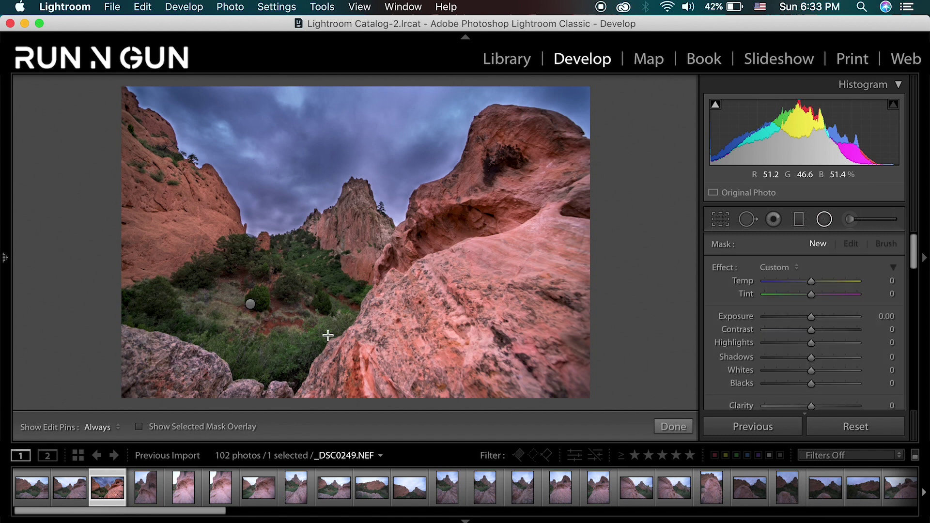
pyautogui.click(251, 304)
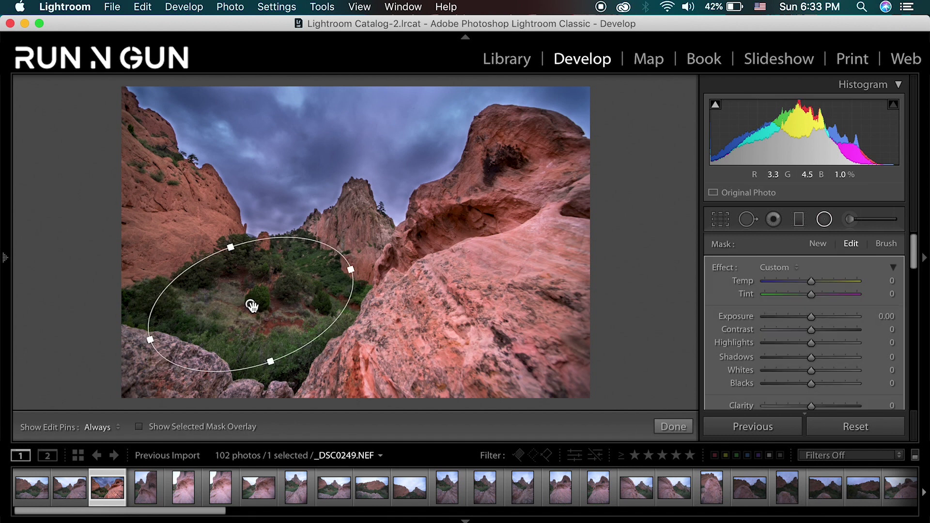
pyautogui.press('Delete')
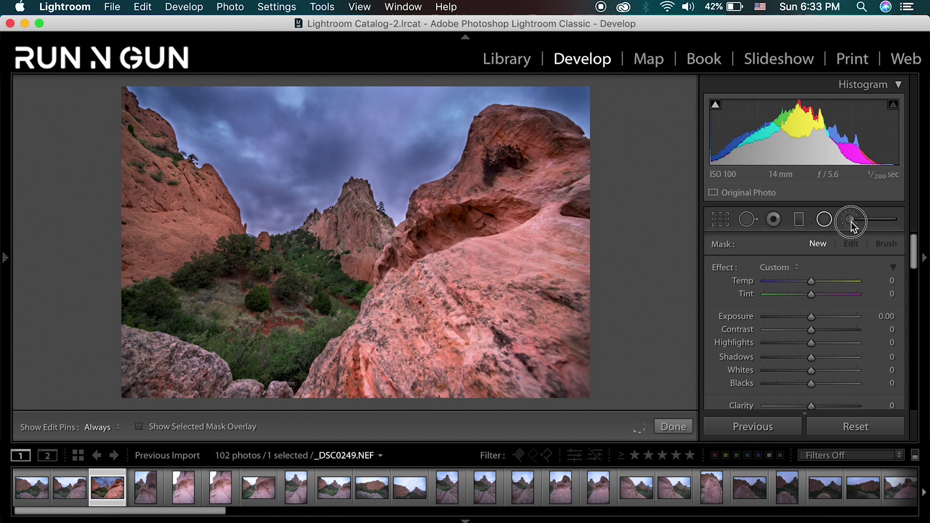
# Brush a new mask over the green bushes in the valley, check its coverage with the mask overlay, and hide the overlay
pyautogui.click(851, 222)
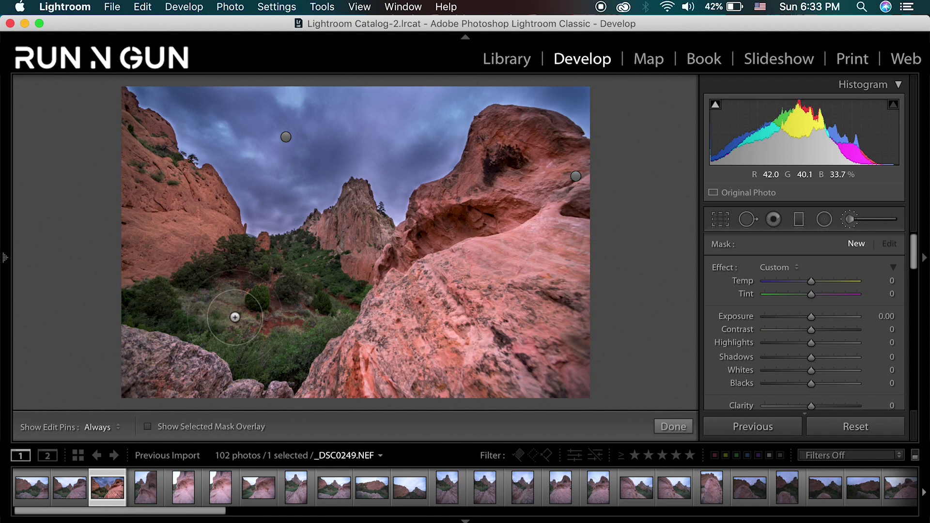
pyautogui.moveTo(235, 317); pyautogui.dragTo(301, 334)
pyautogui.press('o')
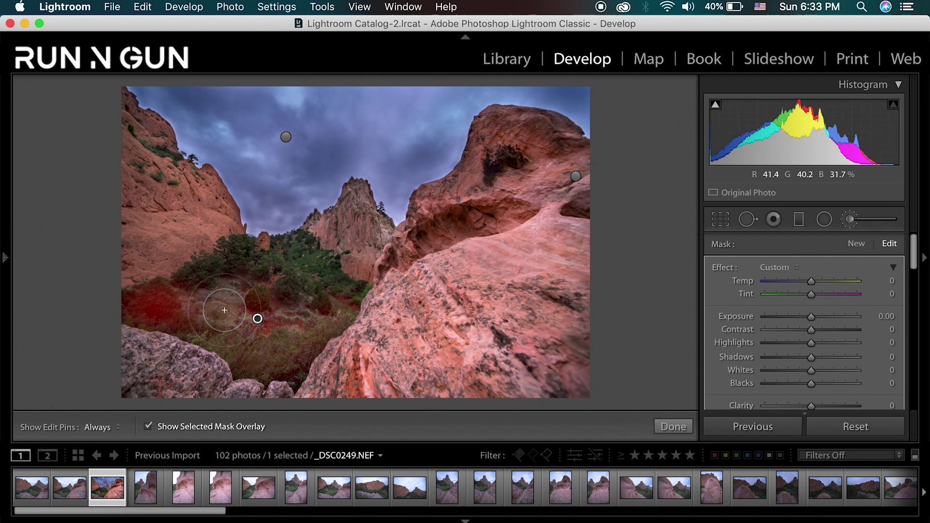
pyautogui.click(147, 426)
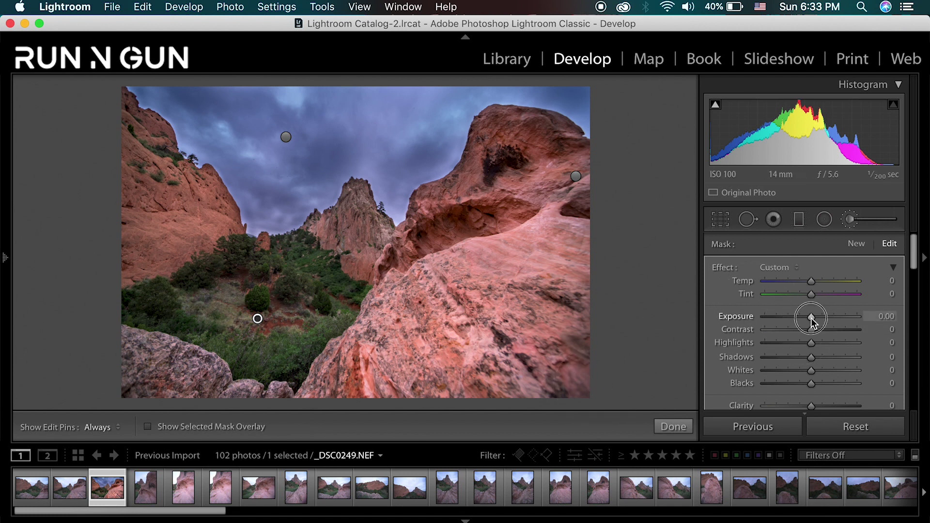
# Raise the valley mask's Exposure to 2.71 and brush over the remaining valley bushes, toggling the edit pins to check coverage
pyautogui.moveTo(812, 318); pyautogui.dragTo(842, 316)
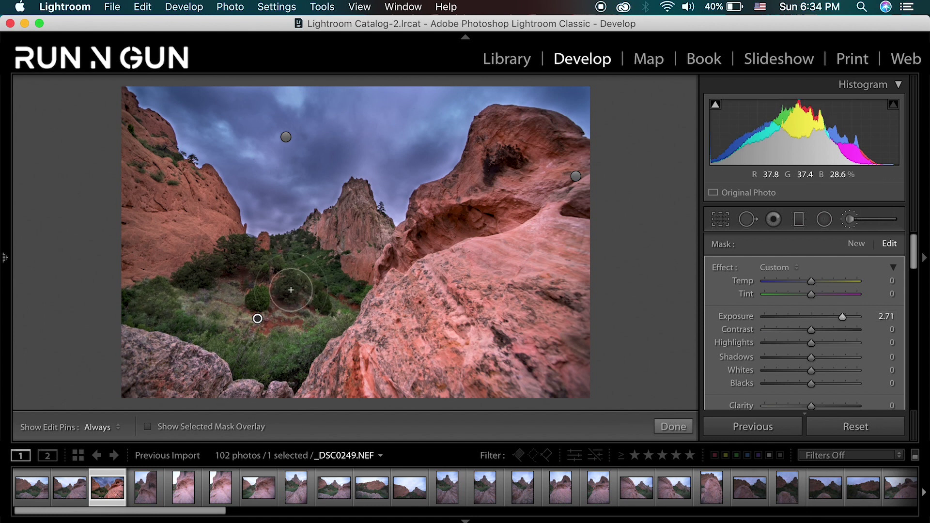
pyautogui.press('h')
pyautogui.scroll(5, 259, 289)
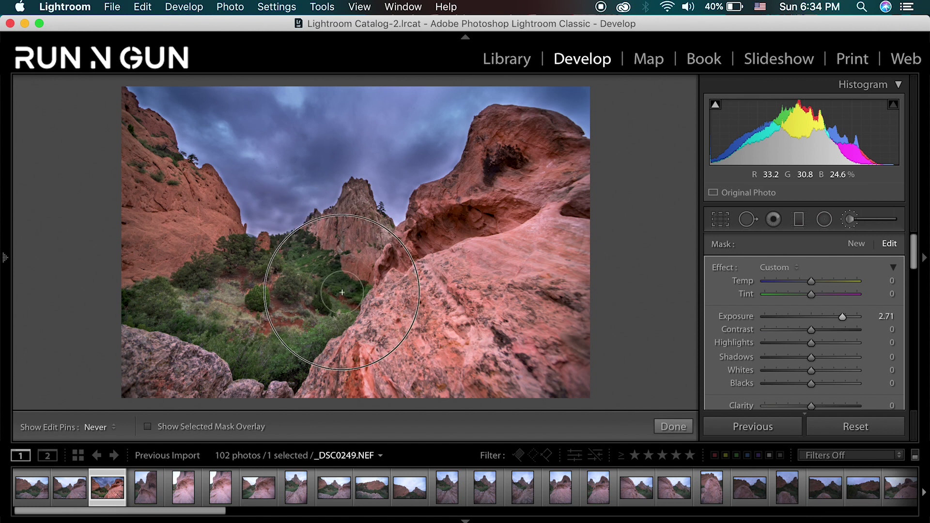
pyautogui.press('h')
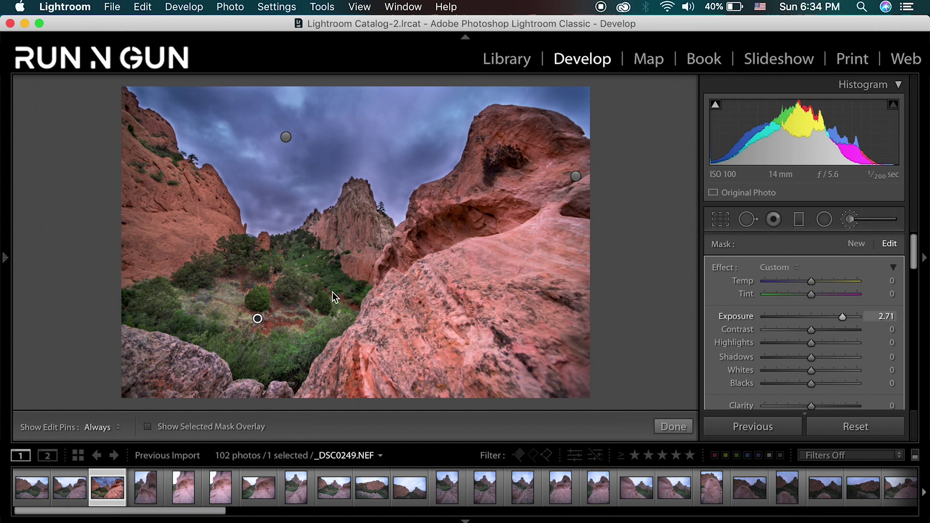
pyautogui.press('h')
pyautogui.press('h')
pyautogui.press('h')
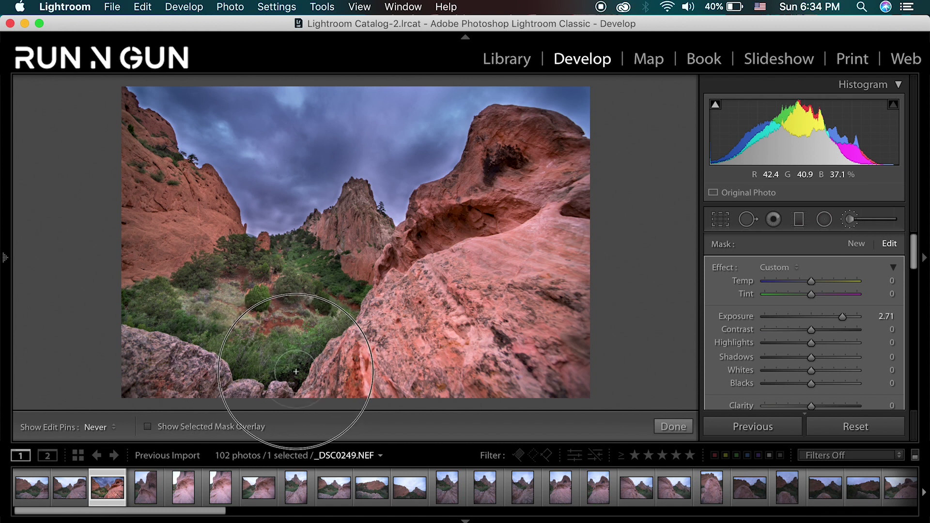
pyautogui.press('h')
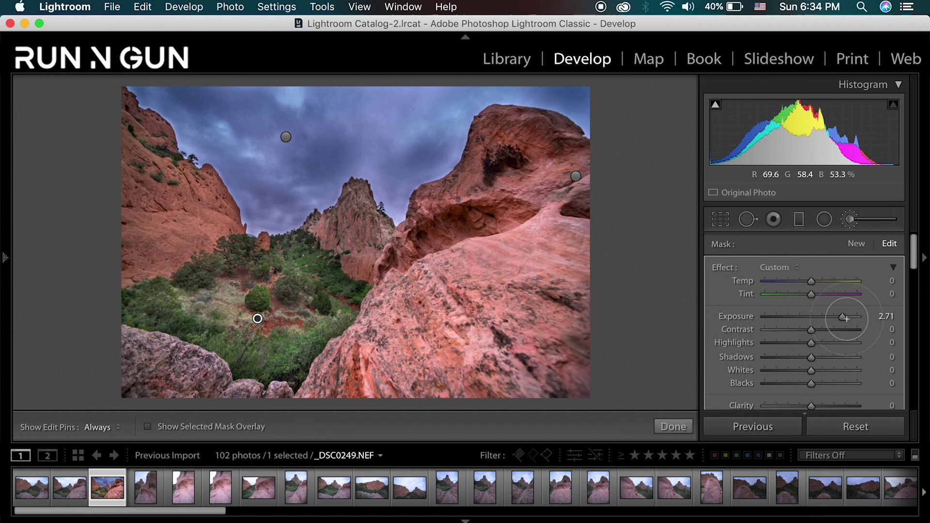
# Set the valley mask to Exposure 0.97, Shadows 39, Whites 43 and Blacks -21
pyautogui.moveTo(843, 318); pyautogui.dragTo(822, 318)
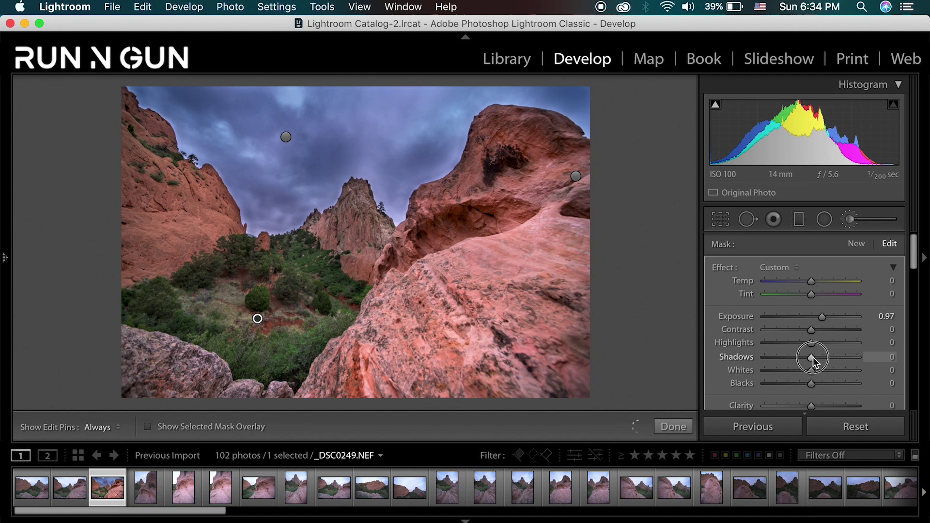
pyautogui.moveTo(813, 358)
pyautogui.mouseDown()
pyautogui.moveTo(830, 363)
pyautogui.moveTo(815, 370)
pyautogui.mouseUp()
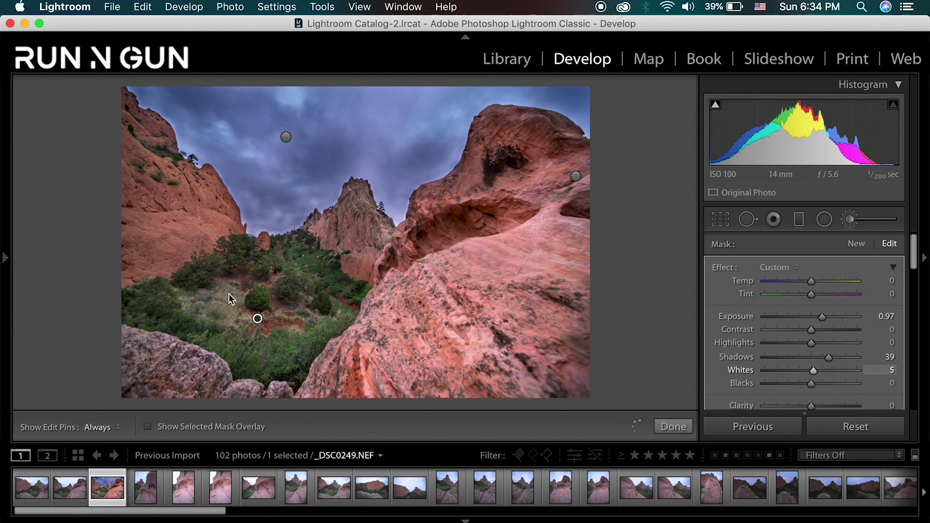
pyautogui.click(815, 370)
pyautogui.moveTo(815, 370); pyautogui.dragTo(801, 383)
pyautogui.click(811, 385)
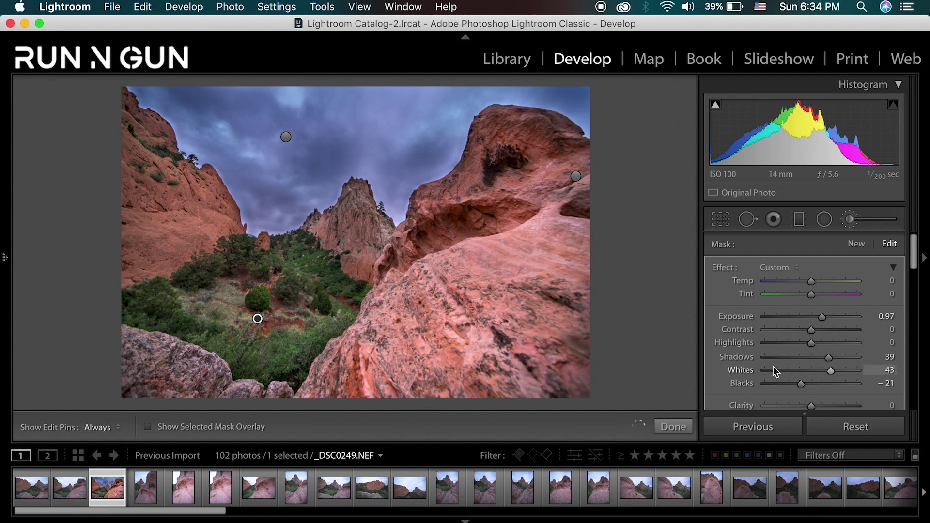
# Set the valley mask's Clarity to 26 and Saturation to 21
pyautogui.scroll(-3, 784, 371)
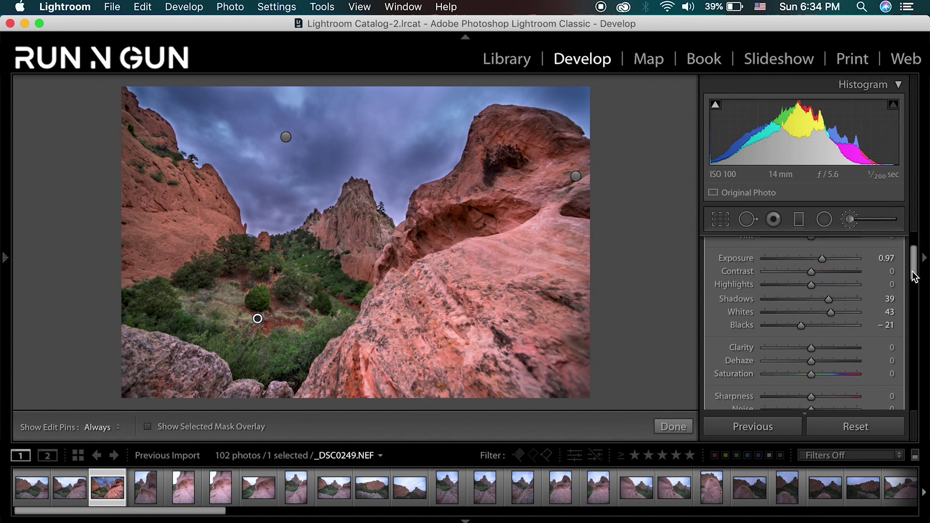
pyautogui.scroll(-5, 890, 292)
pyautogui.moveTo(811, 266); pyautogui.dragTo(823, 243)
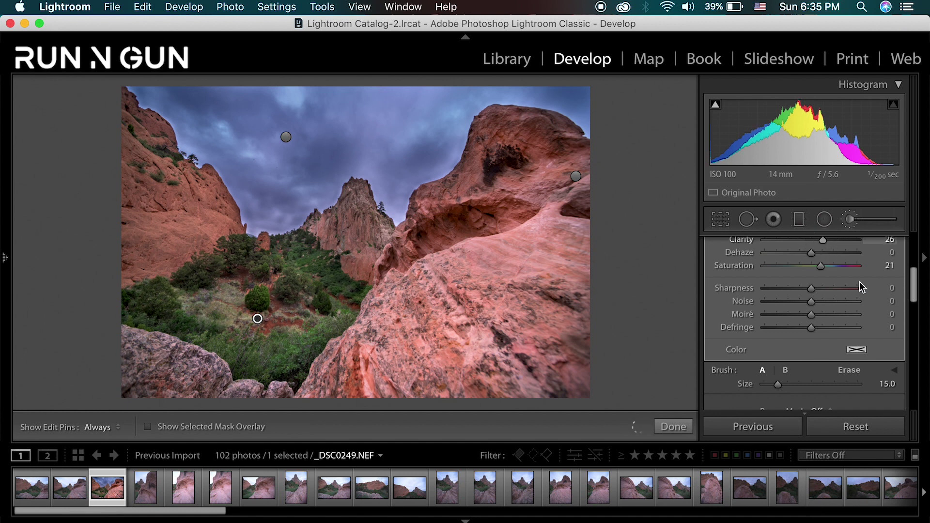
# Switch the brush adjustments off and on again to check the effect of the valley mask
pyautogui.moveTo(914, 284); pyautogui.dragTo(915, 317)
pyautogui.click(714, 269)
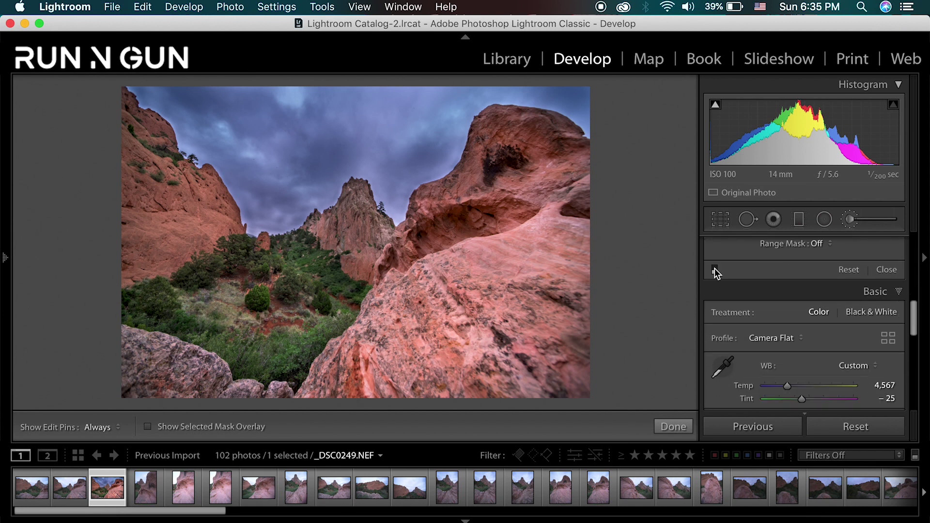
pyautogui.click(714, 268)
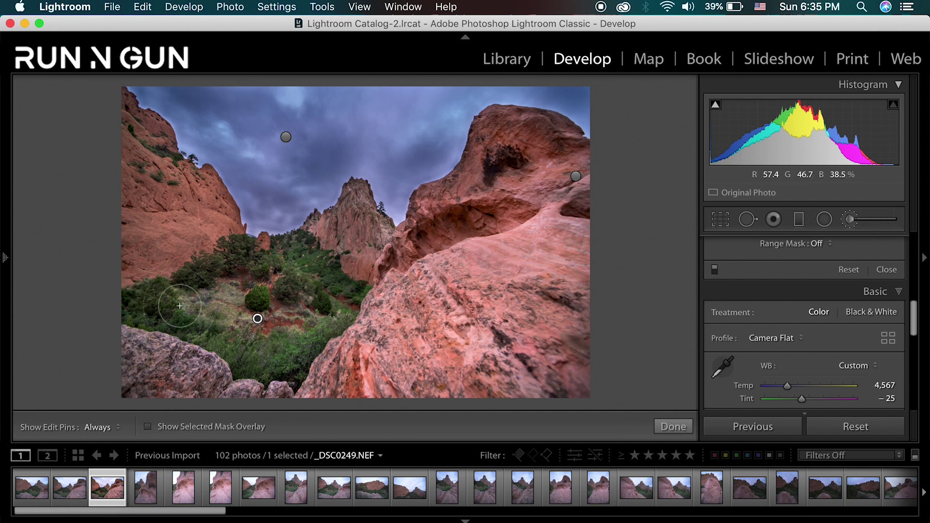
# Set the valley mask's Exposure to 1.52 and Whites to 88
pyautogui.moveTo(915, 327); pyautogui.dragTo(919, 264)
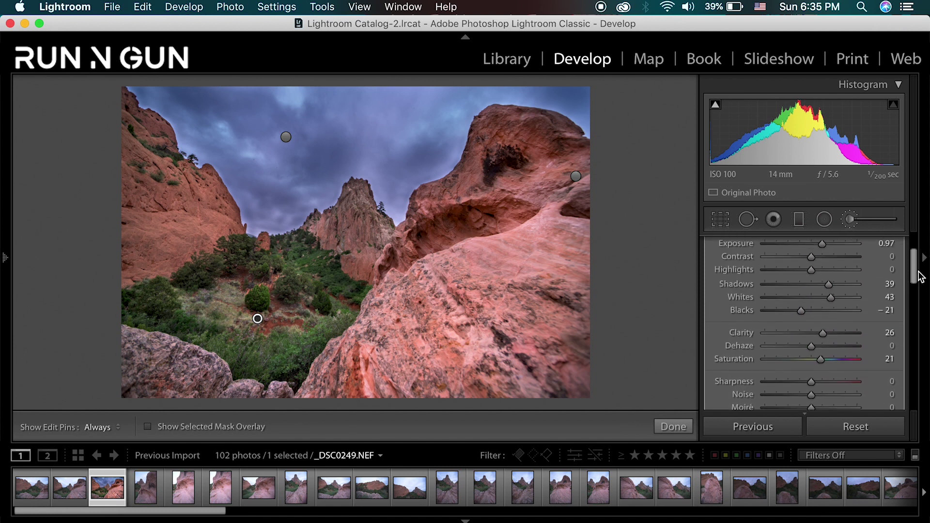
pyautogui.scroll(2, 843, 319)
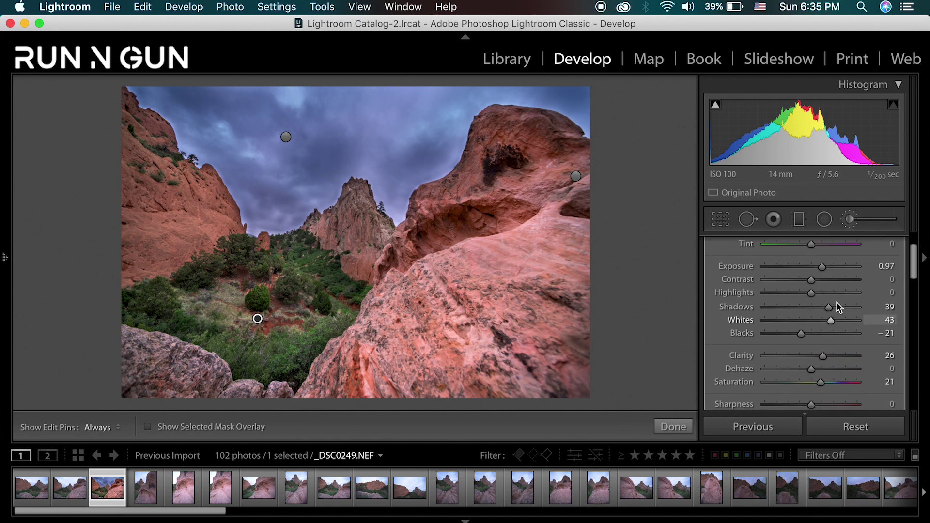
pyautogui.moveTo(826, 269); pyautogui.dragTo(831, 266)
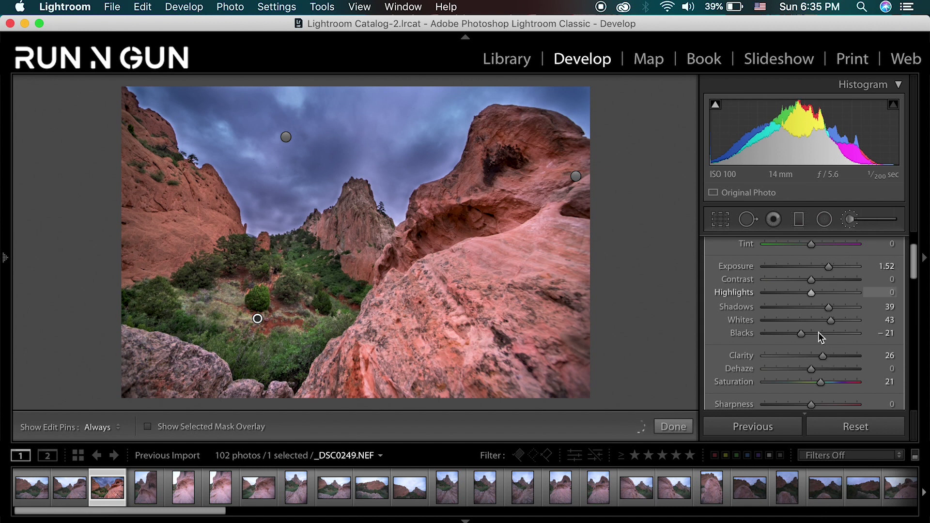
pyautogui.moveTo(829, 320); pyautogui.dragTo(851, 320)
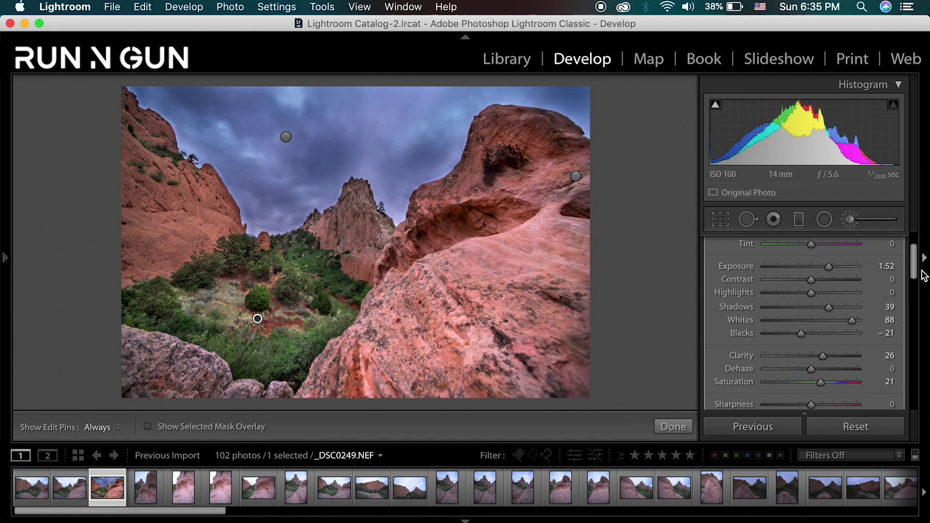
# Set the valley mask's Temp to 9 and Tint to -6, and finish the brush adjustments
pyautogui.moveTo(915, 265); pyautogui.dragTo(915, 254)
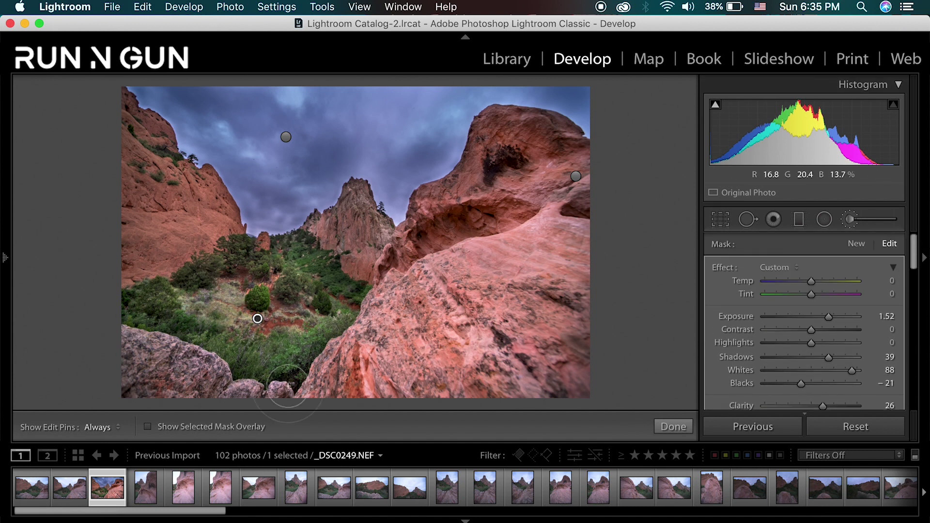
pyautogui.moveTo(812, 283); pyautogui.dragTo(807, 297)
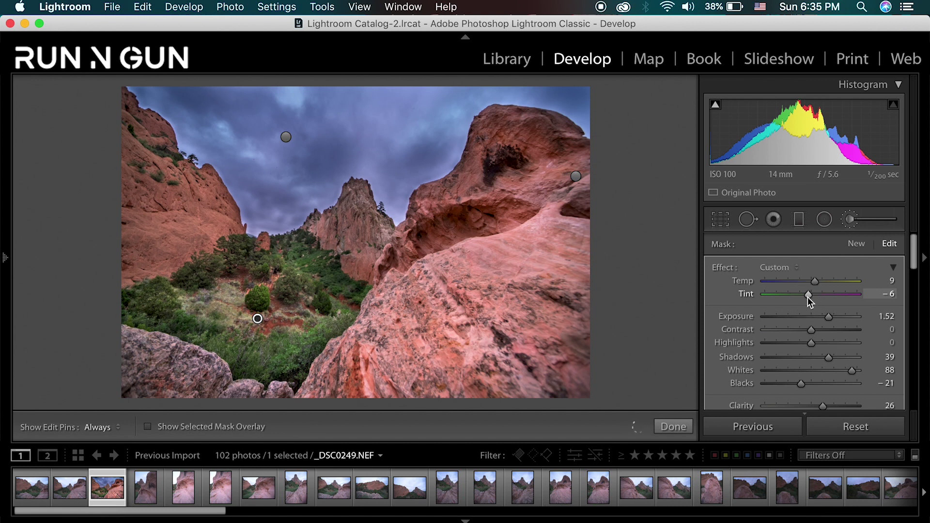
pyautogui.press('Escape')
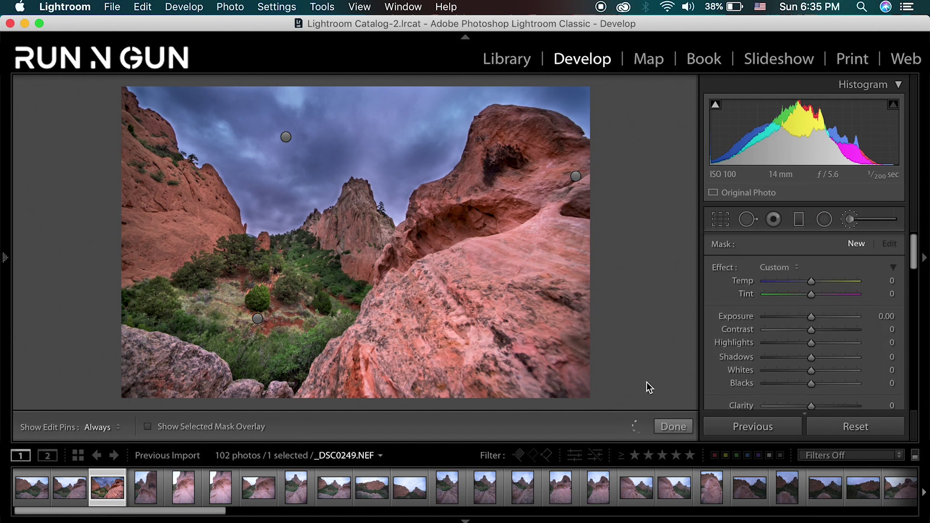
pyautogui.click(670, 426)
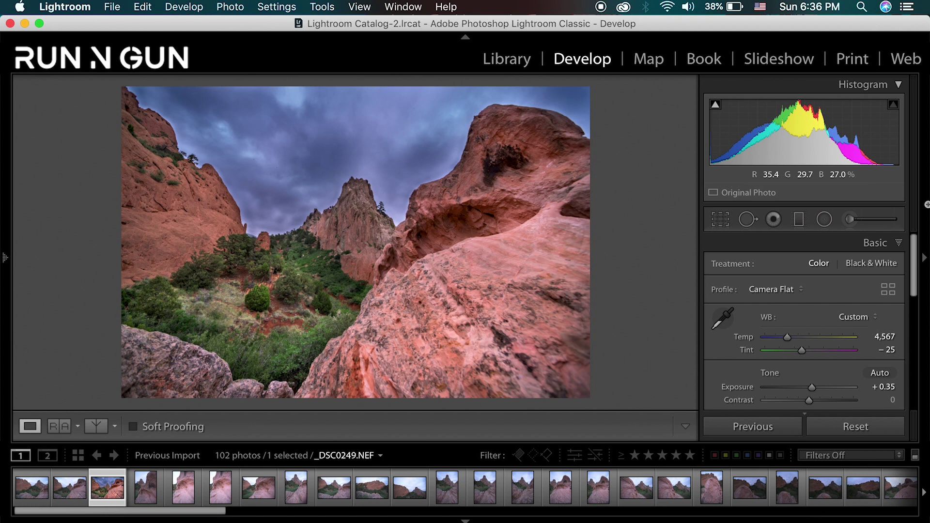
# Set the photo's Sharpening Amount to 52 and Detail to 28, judging the effect on the enlarged central rock peak
pyautogui.moveTo(917, 252); pyautogui.dragTo(926, 374)
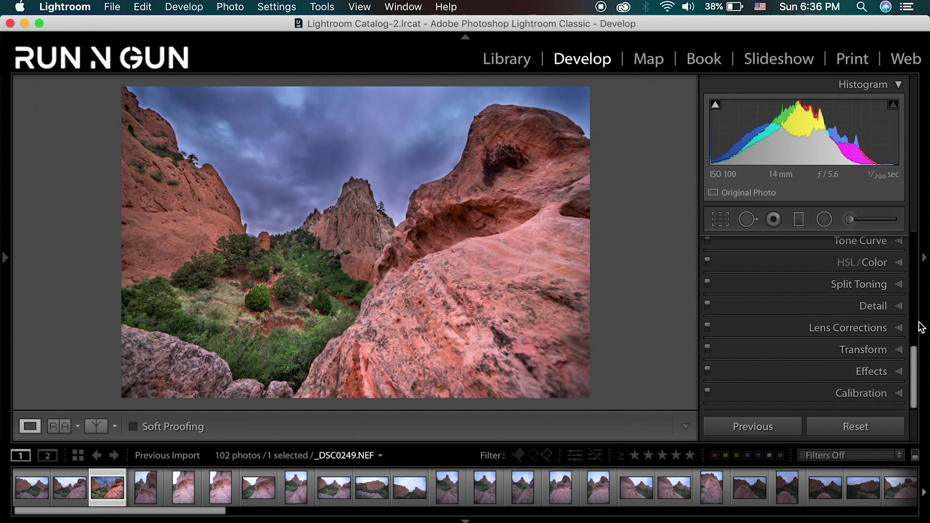
pyautogui.click(900, 306)
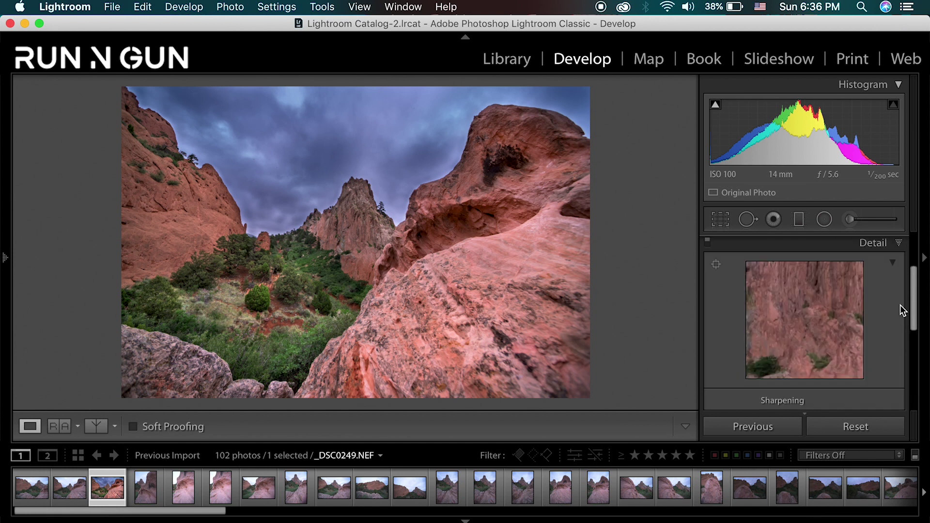
pyautogui.moveTo(914, 306); pyautogui.dragTo(908, 322)
pyautogui.moveTo(778, 264); pyautogui.dragTo(808, 339)
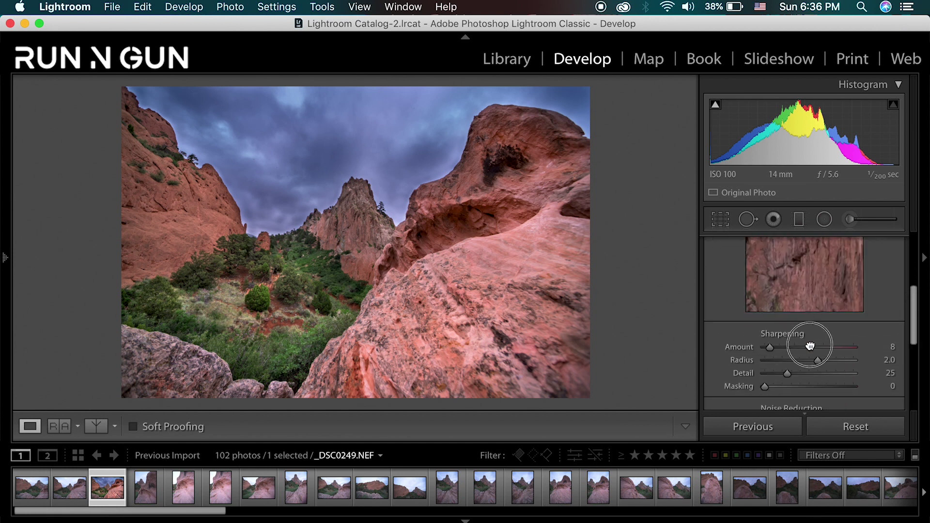
pyautogui.click(351, 183)
pyautogui.moveTo(773, 347); pyautogui.dragTo(795, 347)
pyautogui.moveTo(919, 309); pyautogui.dragTo(918, 336)
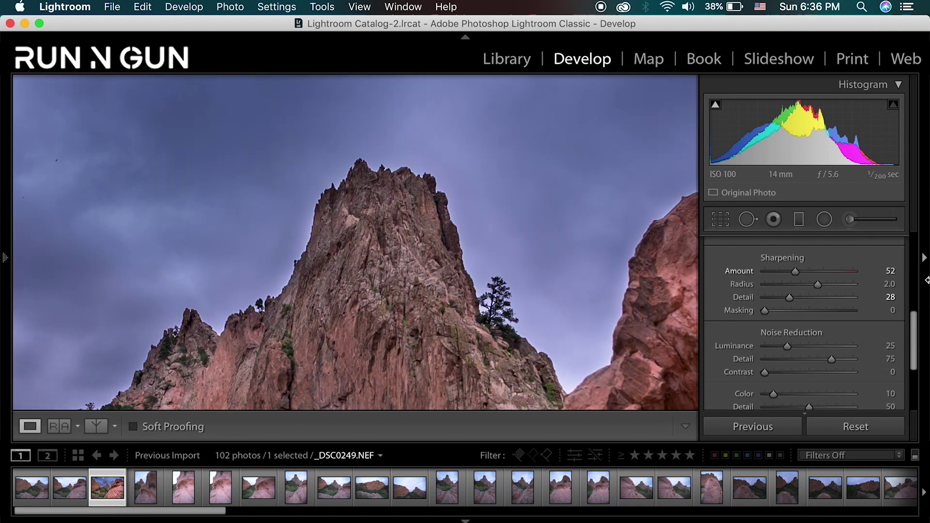
# Set the Noise Reduction Luminance to 10 for this low-ISO photo
pyautogui.moveTo(787, 346); pyautogui.dragTo(798, 348)
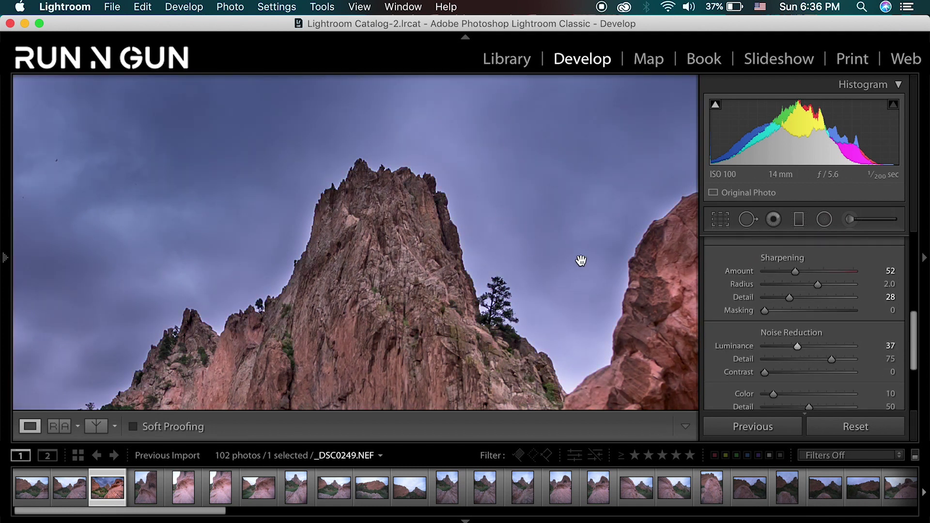
pyautogui.click(797, 347)
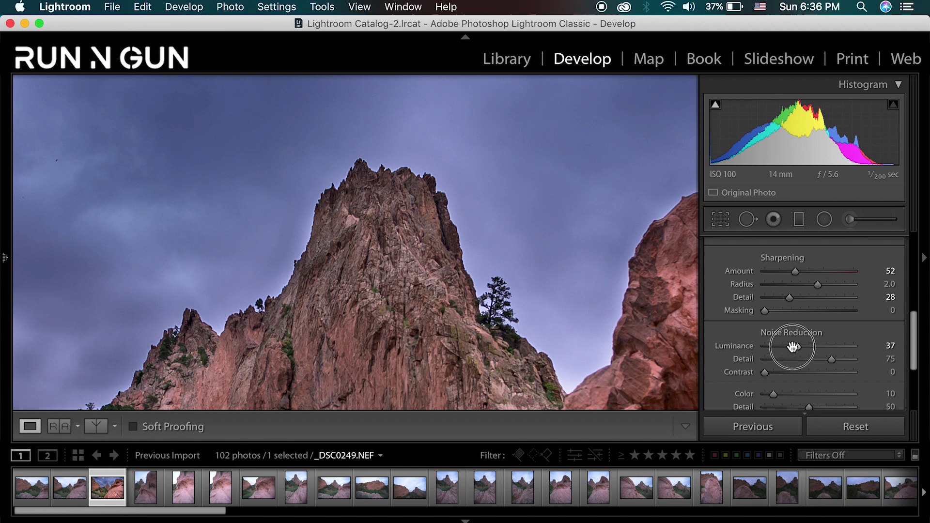
pyautogui.moveTo(797, 346); pyautogui.dragTo(795, 342)
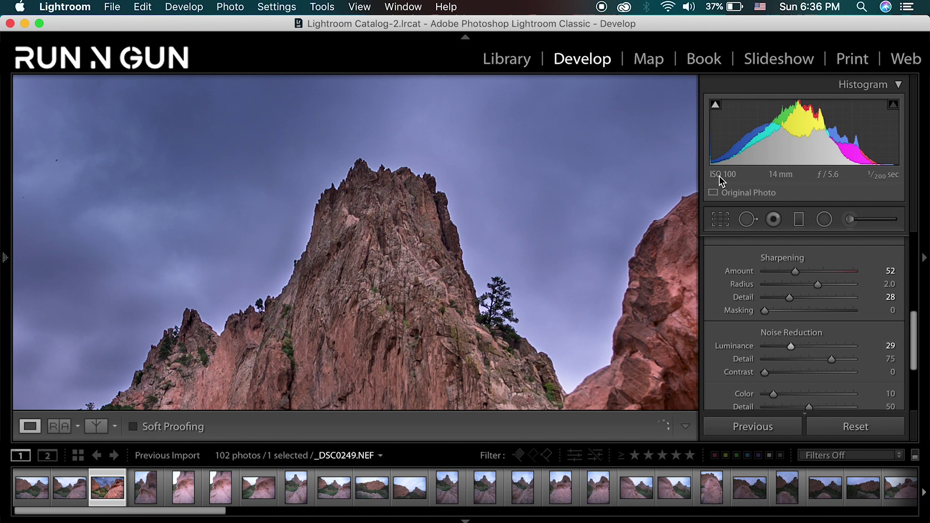
pyautogui.moveTo(791, 347); pyautogui.dragTo(775, 346)
pyautogui.click(340, 237)
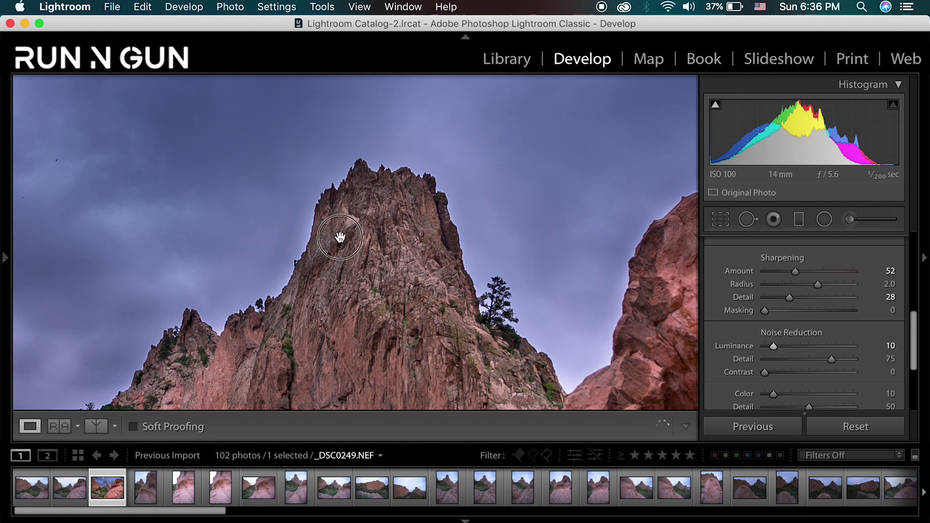
# Remove the small dark spots from the sky beside the left cliff using Spot Removal in Heal mode, and return to the full photo
pyautogui.moveTo(285, 243); pyautogui.dragTo(547, 292)
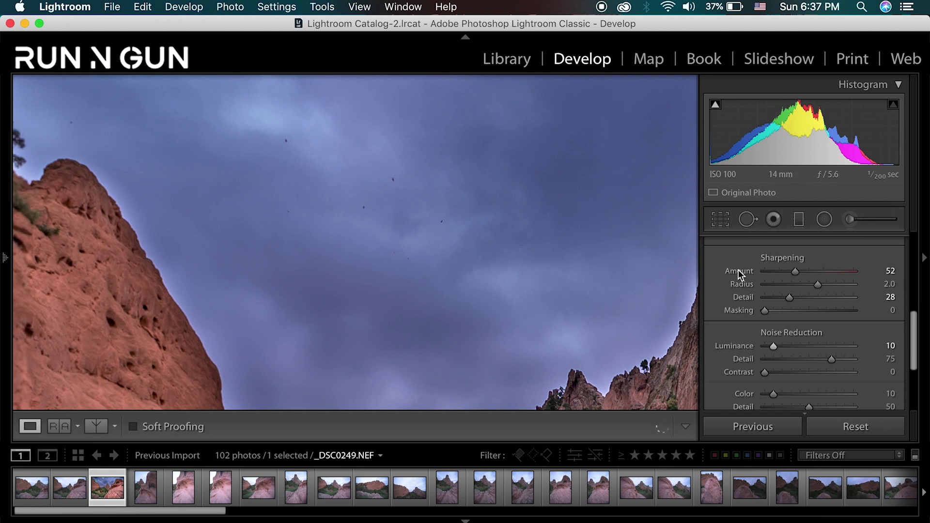
pyautogui.click(748, 222)
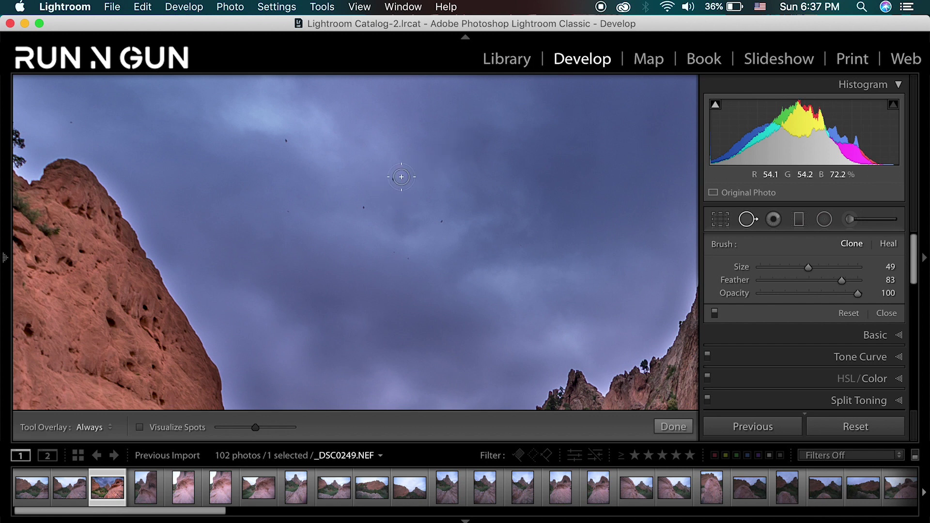
pyautogui.click(895, 244)
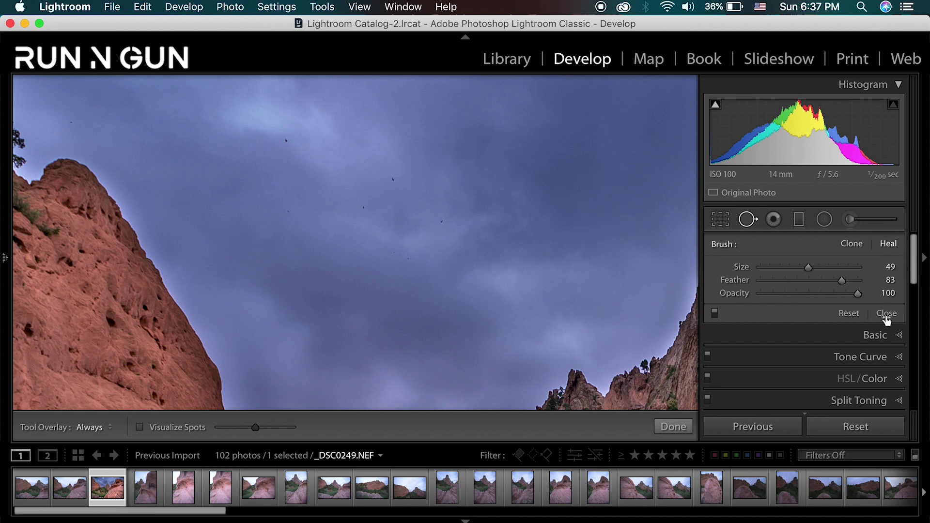
pyautogui.click(392, 180)
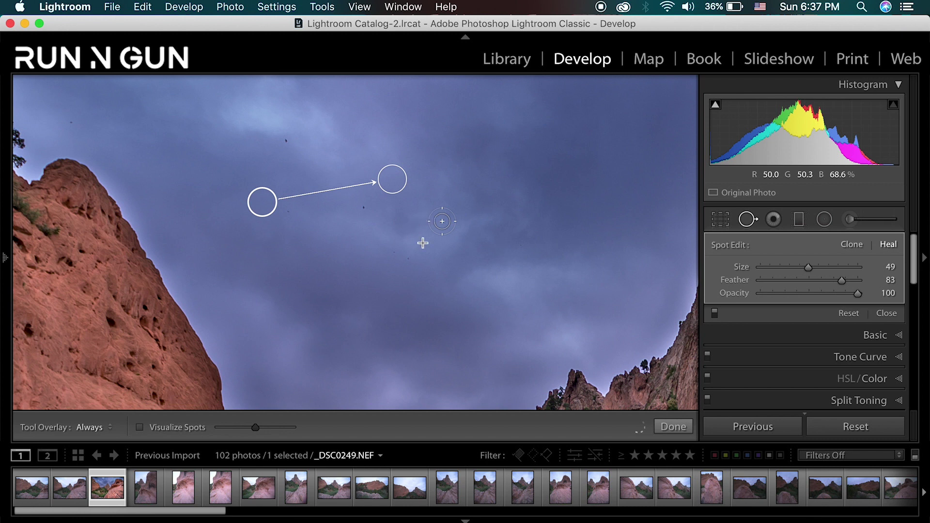
pyautogui.click(441, 221)
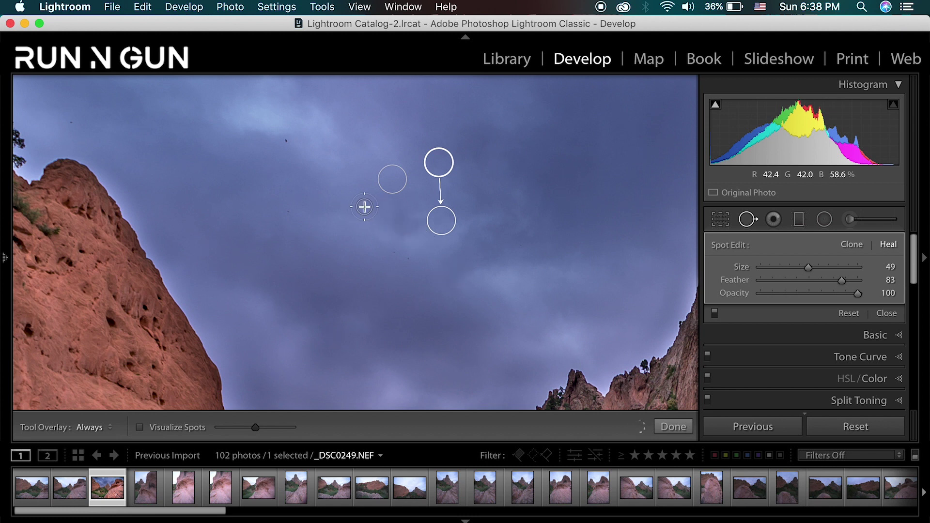
pyautogui.click(364, 207)
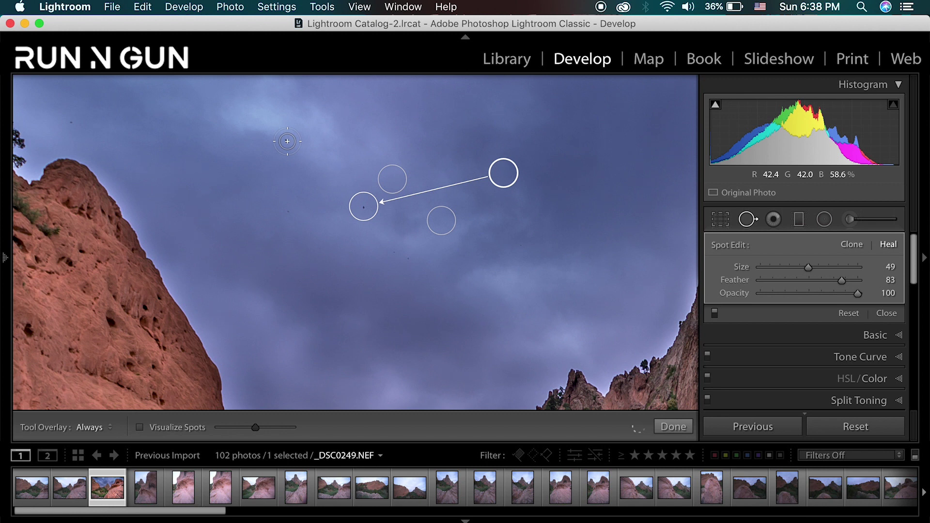
pyautogui.click(286, 140)
pyautogui.scroll(2, 186, 162)
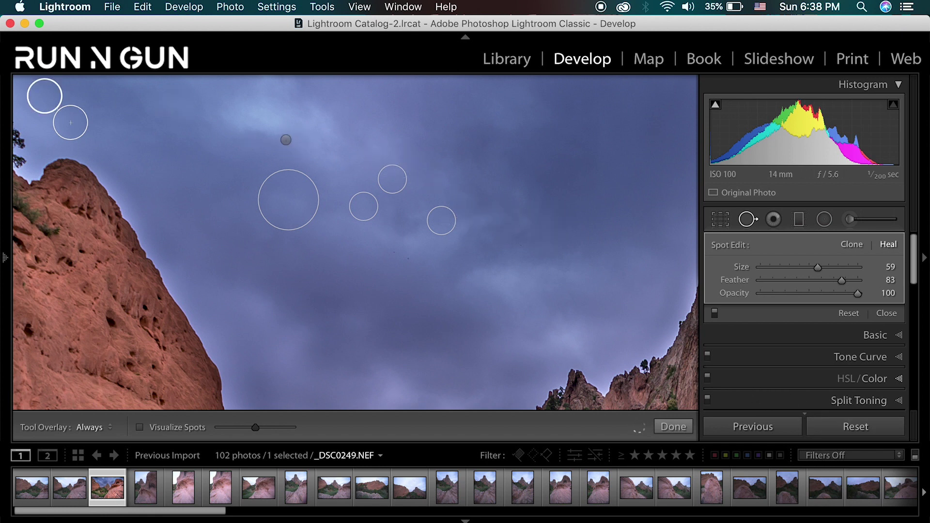
pyautogui.click(674, 427)
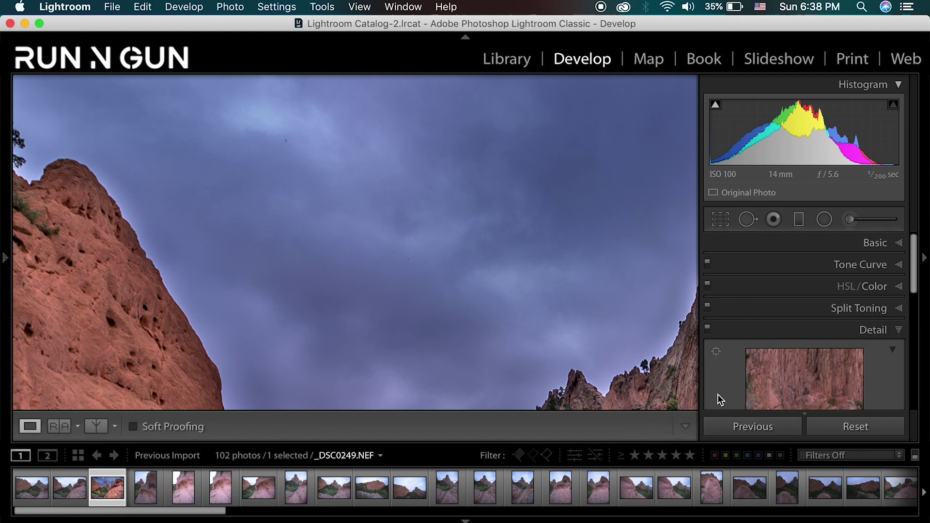
pyautogui.click(326, 171)
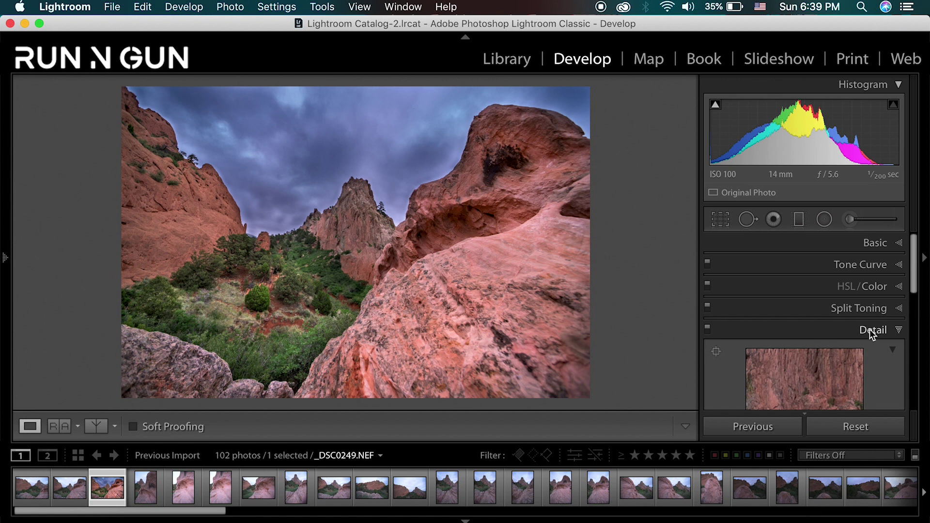
# Set the HSL Luminance to Red +31, Orange +33, Yellow +13, Green +37, Aqua +29 and Blue +6
pyautogui.scroll(-2, 915, 288)
pyautogui.click(896, 289)
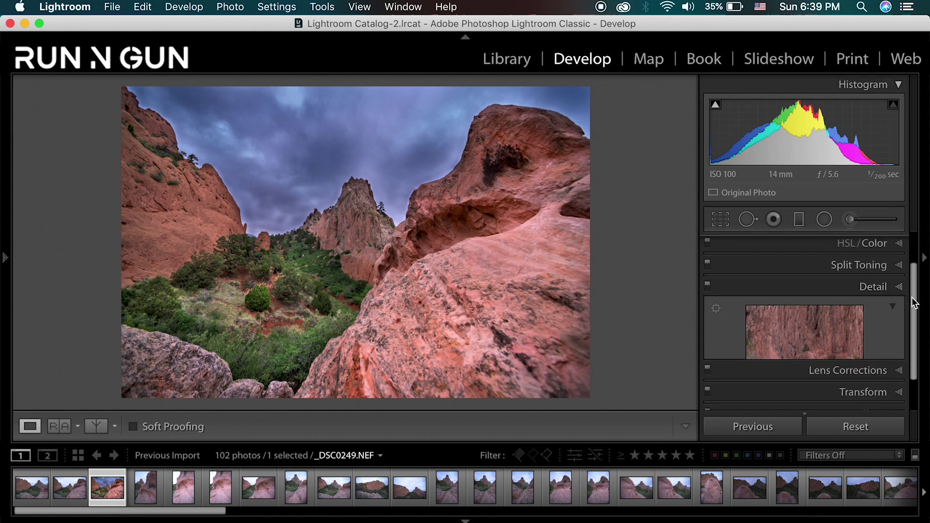
pyautogui.moveTo(915, 306)
pyautogui.mouseDown()
pyautogui.moveTo(916, 267)
pyautogui.moveTo(914, 305)
pyautogui.mouseUp()
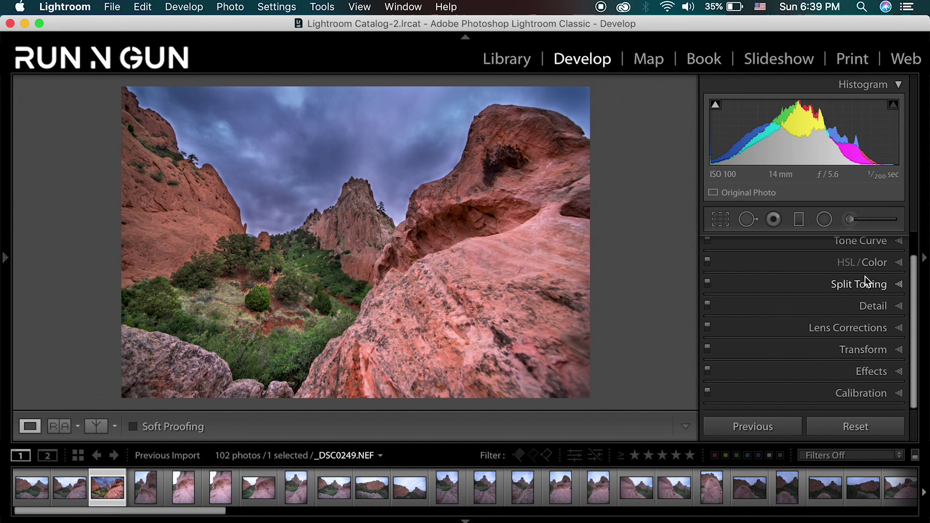
pyautogui.click(901, 264)
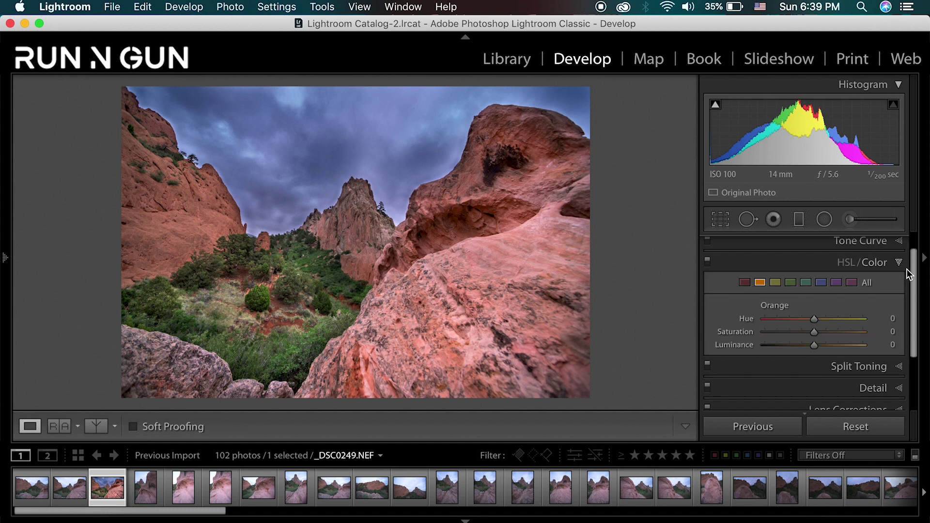
pyautogui.click(843, 265)
pyautogui.moveTo(916, 277); pyautogui.dragTo(914, 292)
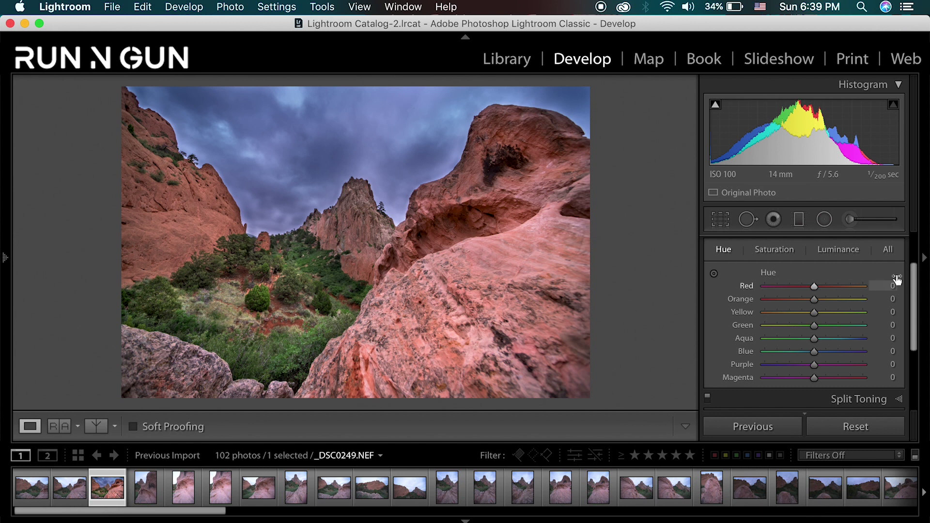
pyautogui.click(843, 252)
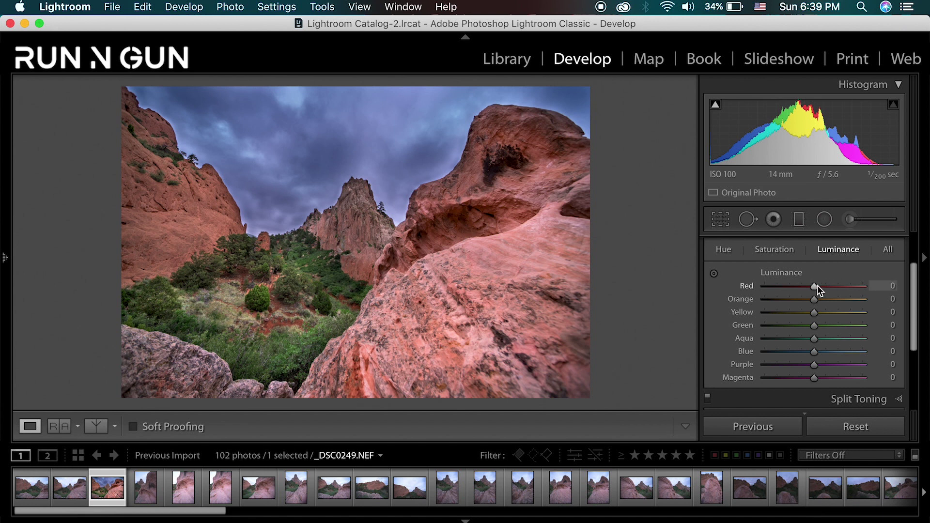
pyautogui.moveTo(815, 287); pyautogui.dragTo(816, 358)
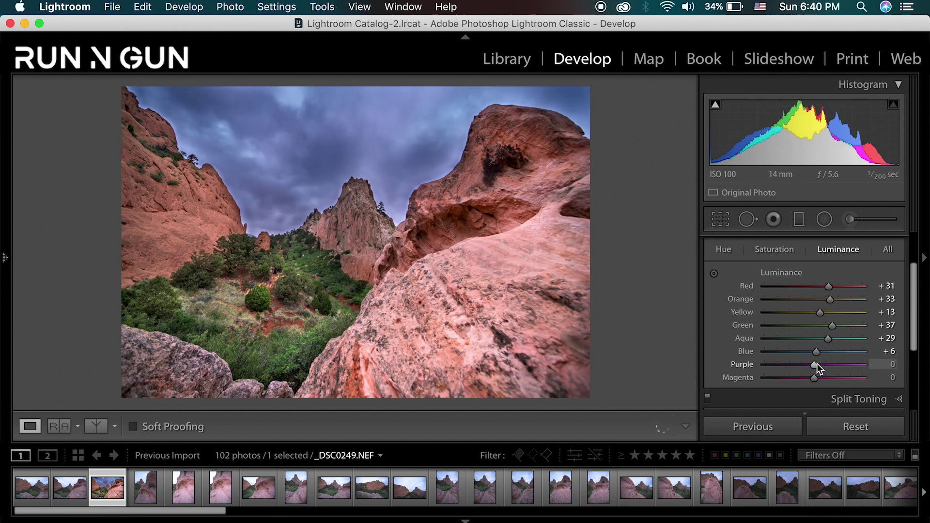
# Adjust Luminance directly on the foreground rock and valley bushes to Red -5, Yellow +14 and Green +65
pyautogui.click(713, 275)
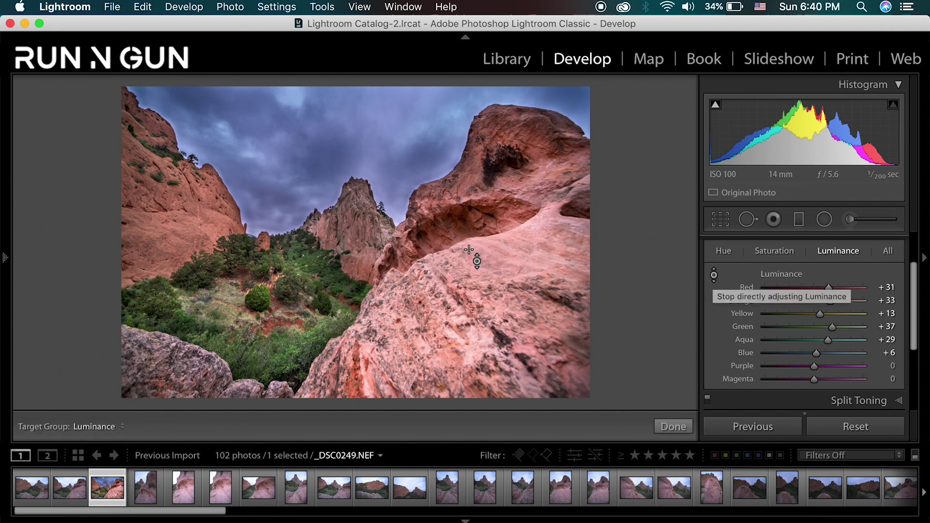
pyautogui.moveTo(499, 279); pyautogui.dragTo(488, 264)
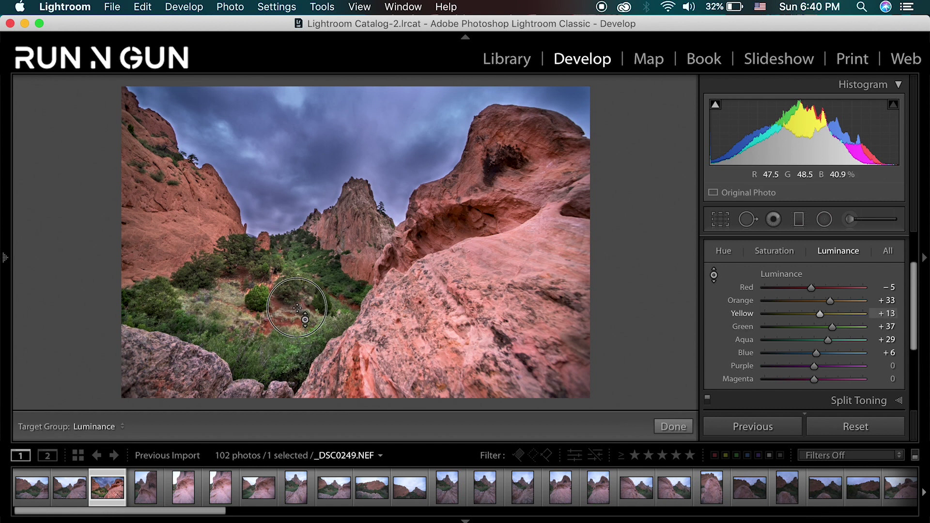
pyautogui.click(297, 327)
pyautogui.moveTo(296, 326)
pyautogui.mouseDown()
pyautogui.moveTo(297, 304)
pyautogui.moveTo(297, 344)
pyautogui.moveTo(297, 313)
pyautogui.mouseUp()
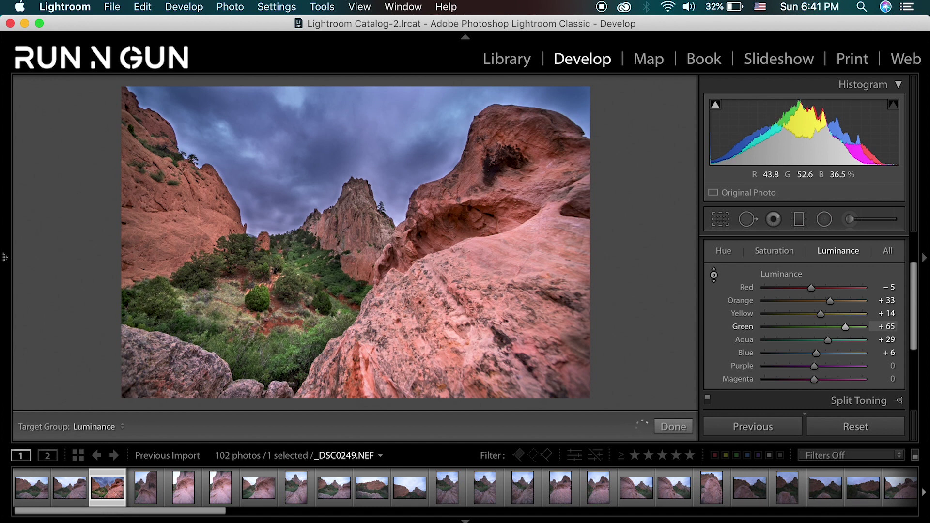
# Adjust HSL Saturation directly on the rock, bushes and sky to Red -16, Orange +17, Yellow -14, Green -46, Blue -26 and Purple -8
pyautogui.click(774, 252)
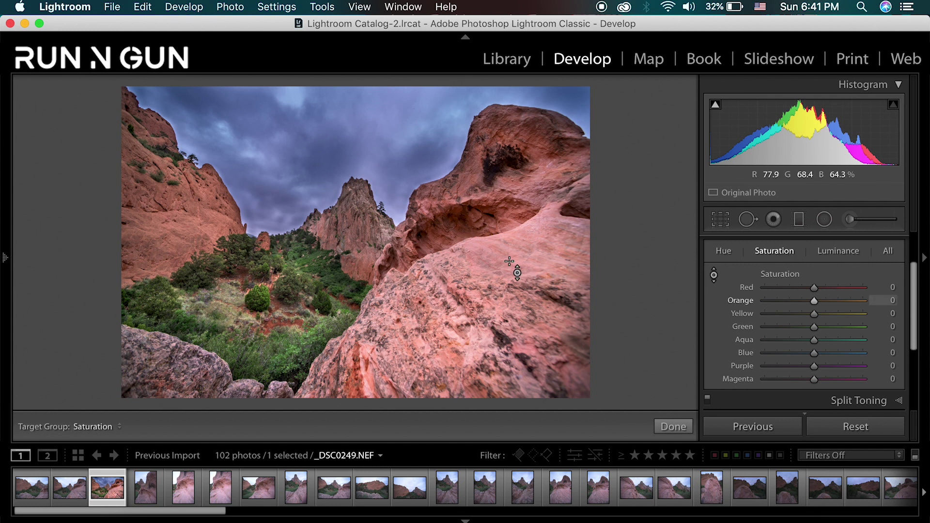
pyautogui.moveTo(528, 271); pyautogui.dragTo(528, 330)
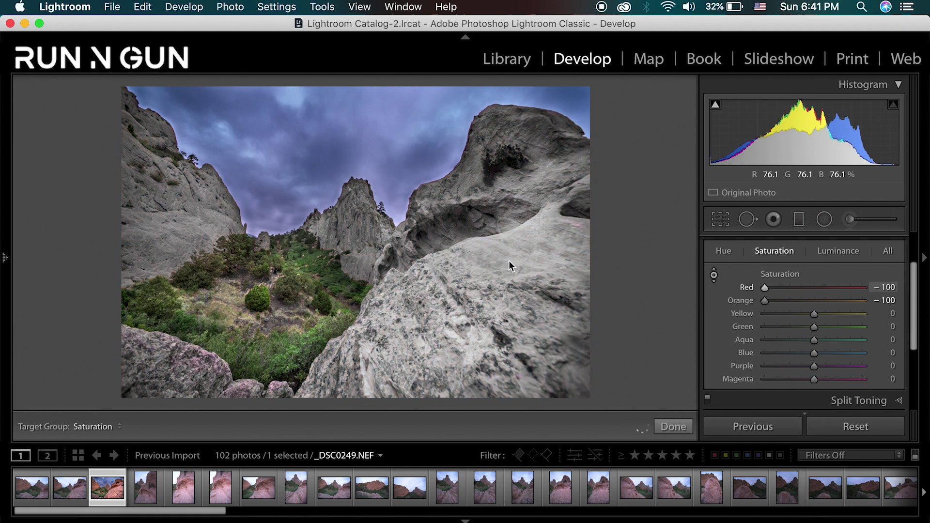
pyautogui.moveTo(528, 330); pyautogui.dragTo(528, 288)
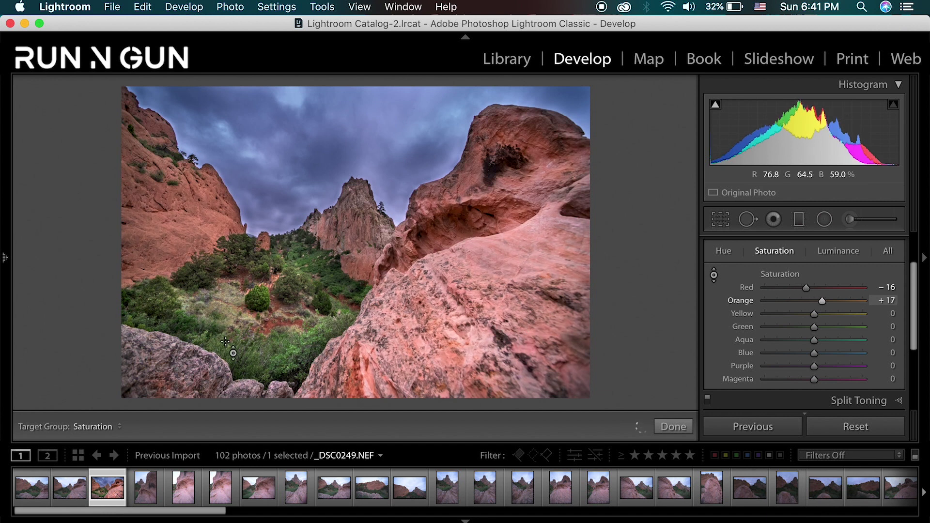
pyautogui.click(261, 348)
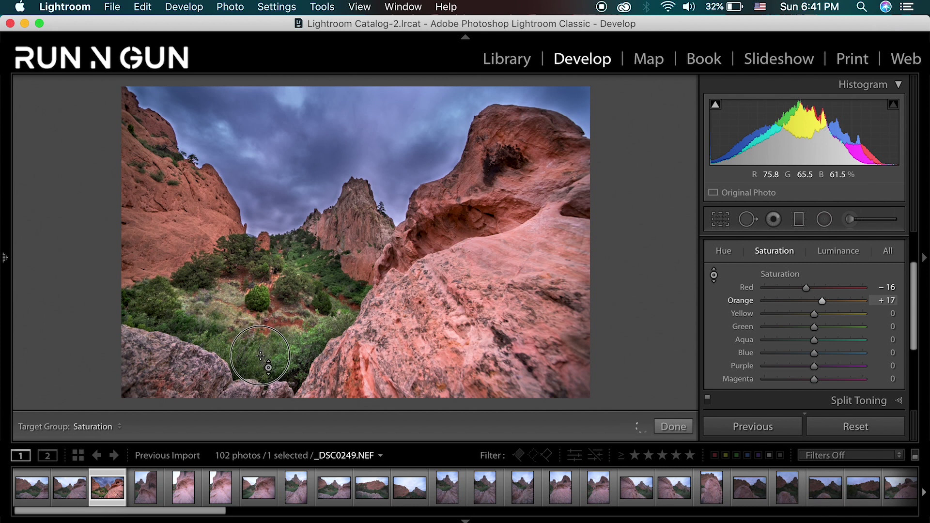
pyautogui.moveTo(260, 347); pyautogui.dragTo(260, 368)
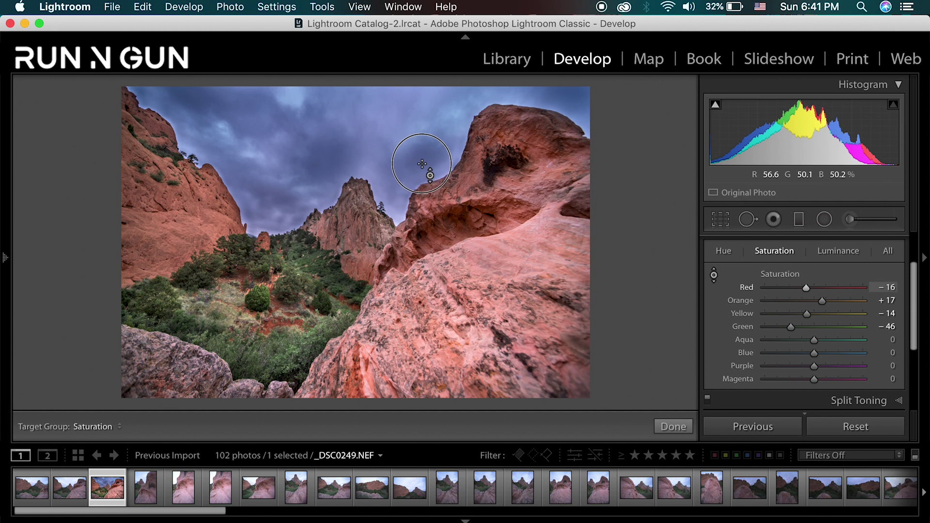
pyautogui.moveTo(423, 169)
pyautogui.mouseDown()
pyautogui.moveTo(423, 204)
pyautogui.moveTo(423, 183)
pyautogui.mouseUp()
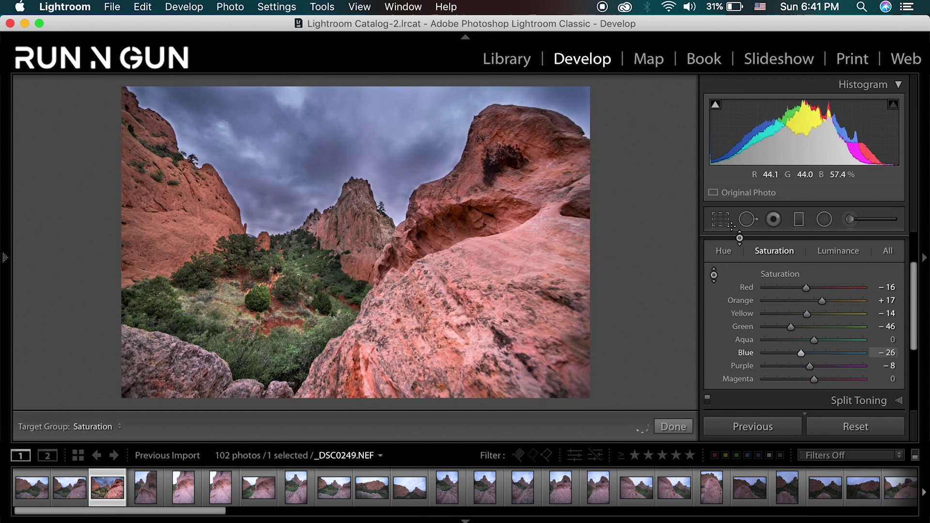
# Set the HSL Hue to Orange +2 and Blue +2
pyautogui.click(724, 252)
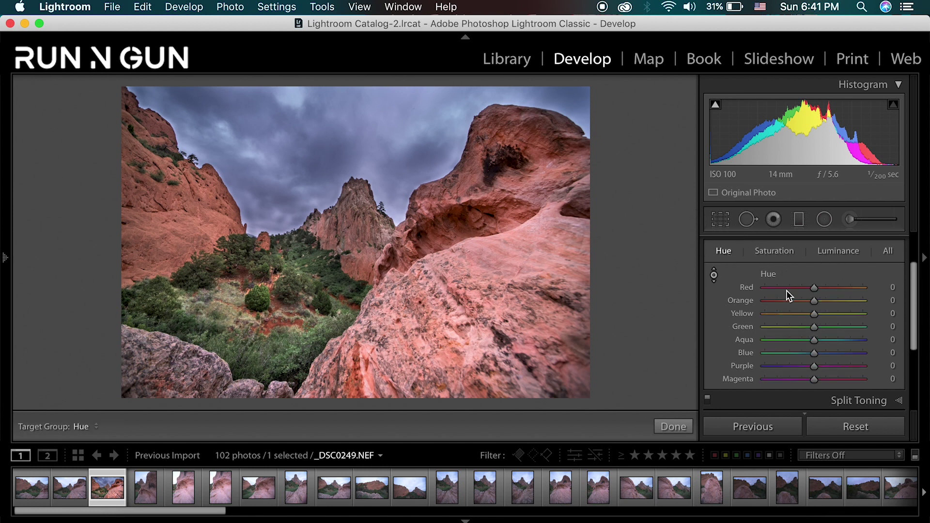
pyautogui.moveTo(816, 302); pyautogui.dragTo(762, 302)
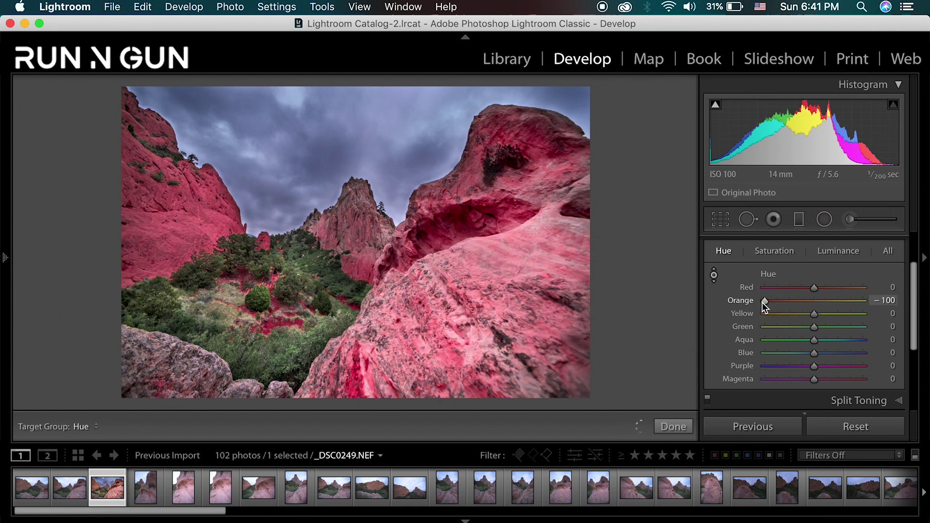
pyautogui.moveTo(766, 301); pyautogui.dragTo(816, 302)
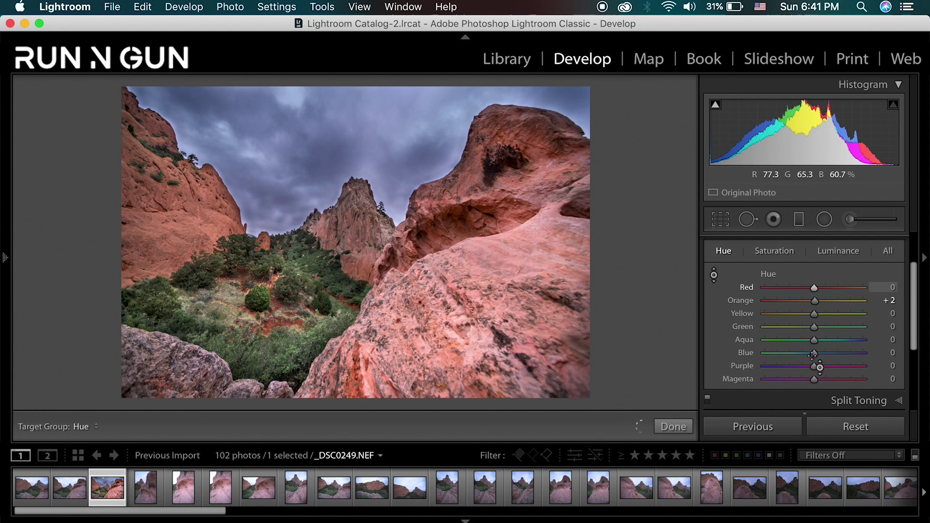
pyautogui.moveTo(816, 356)
pyautogui.mouseDown()
pyautogui.moveTo(762, 359)
pyautogui.moveTo(865, 353)
pyautogui.moveTo(815, 355)
pyautogui.mouseUp()
pyautogui.click(713, 278)
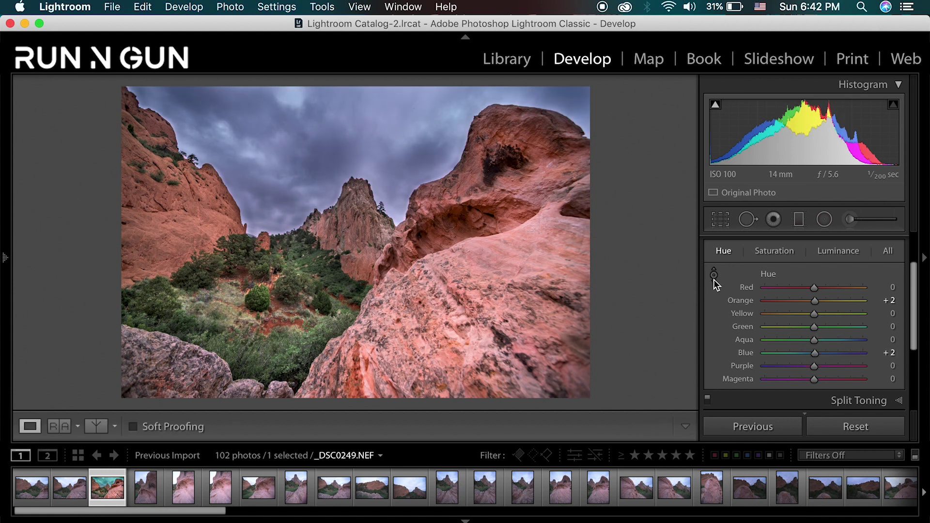
# Shift the Hue directly on the valley bushes to Yellow +28 and Green +90, and close the HSL settings
pyautogui.click(715, 275)
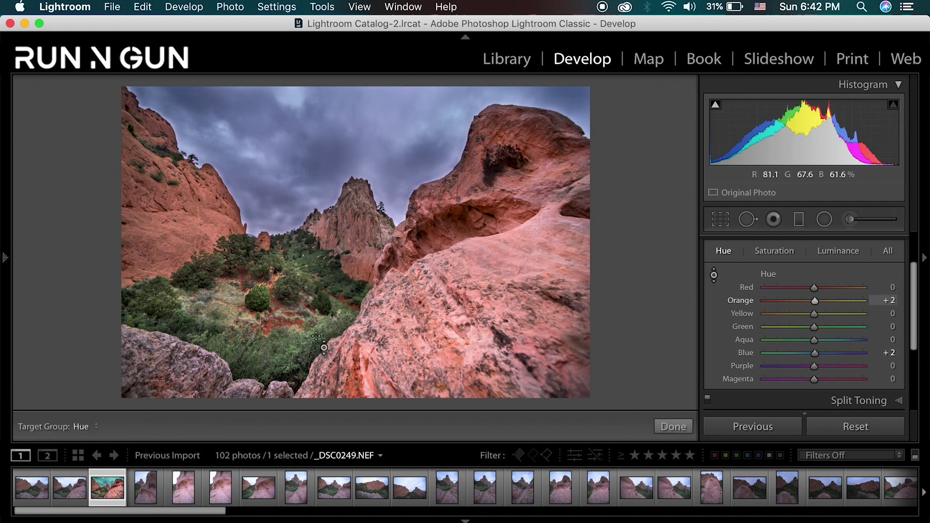
pyautogui.moveTo(318, 347); pyautogui.dragTo(319, 96)
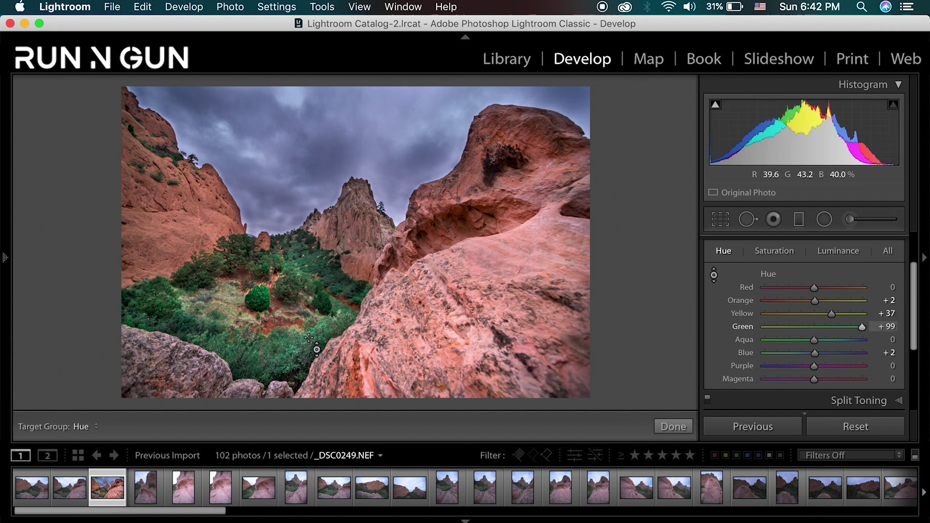
pyautogui.moveTo(310, 337); pyautogui.dragTo(310, 361)
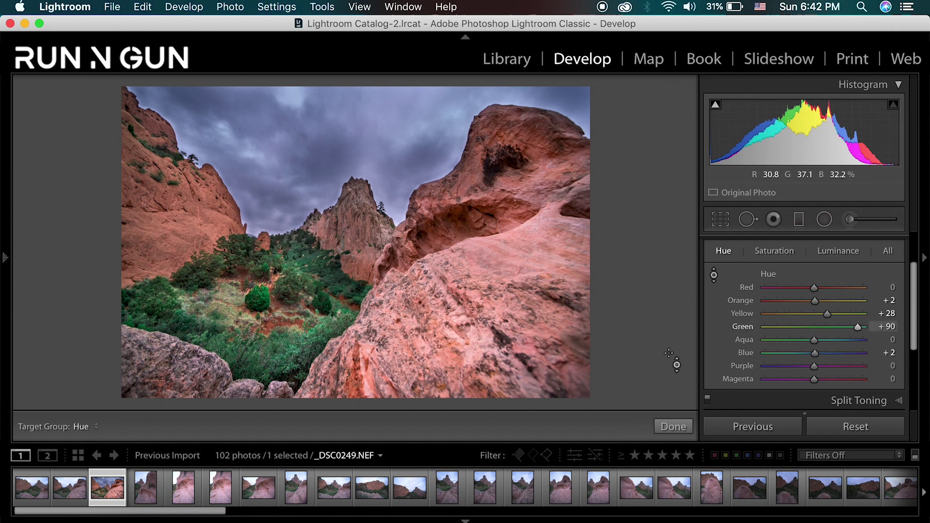
pyautogui.scroll(3, 849, 321)
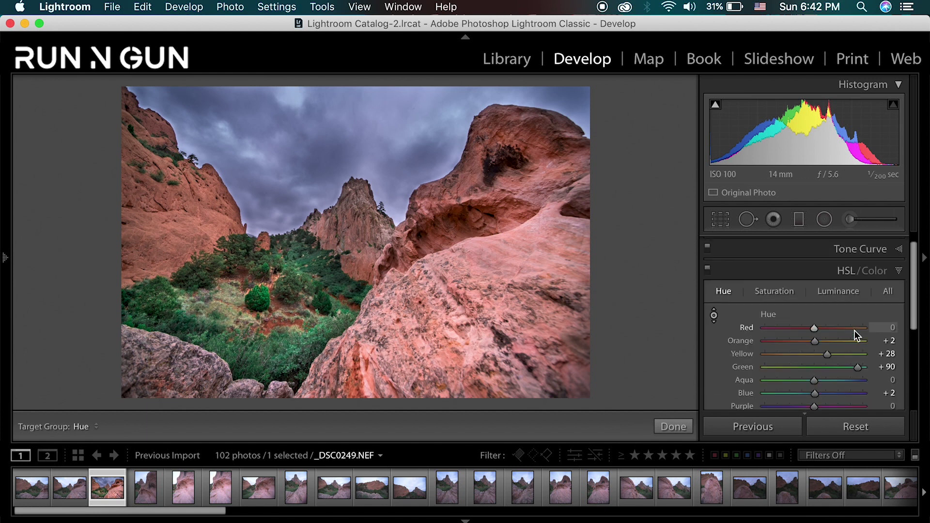
pyautogui.click(899, 271)
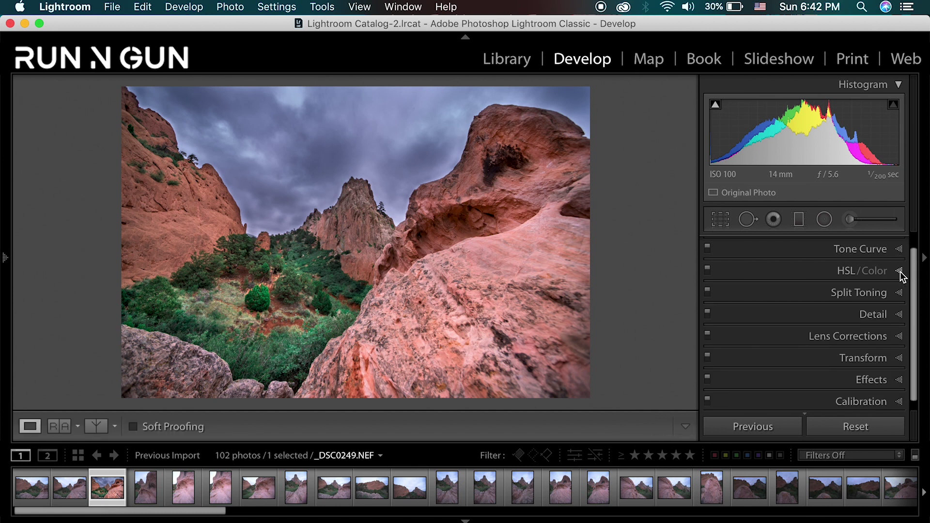
# Apply a Highlight Priority post-crop vignette with Amount -16, Midpoint 21 and Feather 84, comparing the photo with the effect switched off
pyautogui.moveTo(917, 286); pyautogui.dragTo(917, 293)
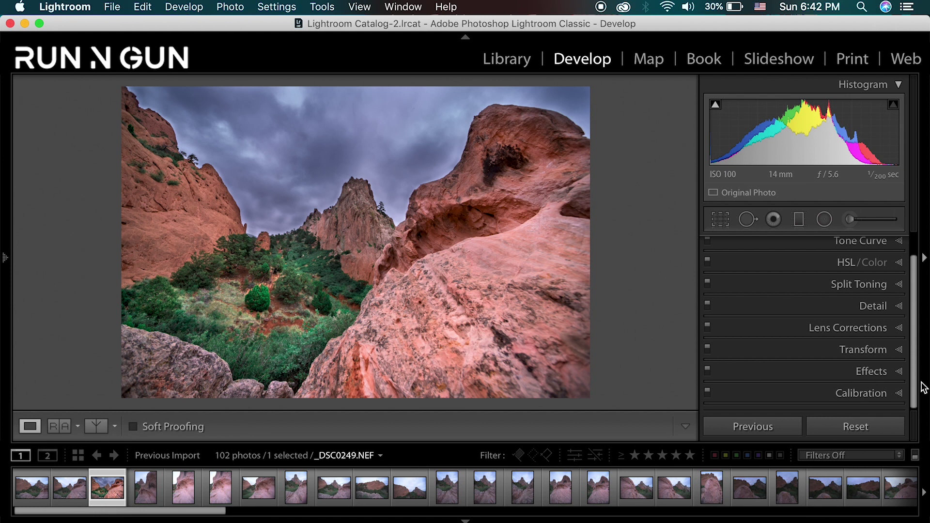
pyautogui.click(899, 372)
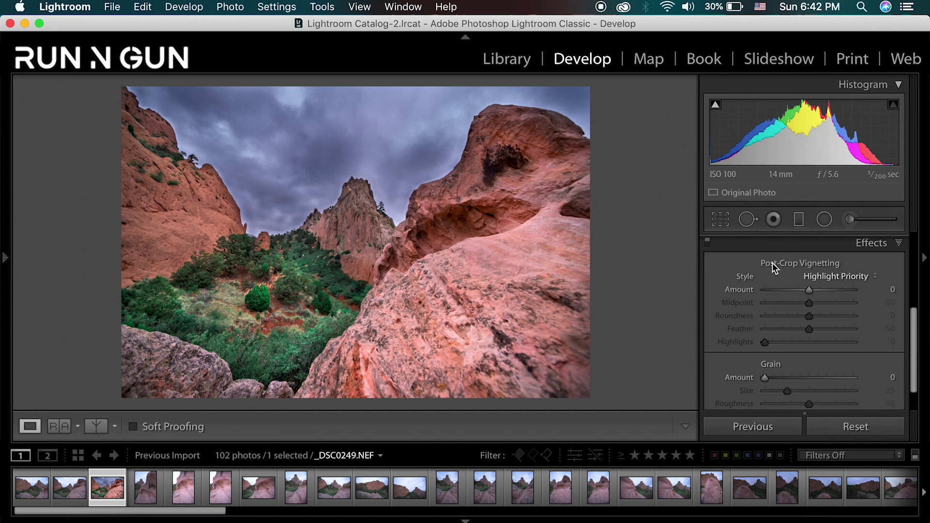
pyautogui.click(809, 289)
pyautogui.moveTo(809, 289); pyautogui.dragTo(803, 288)
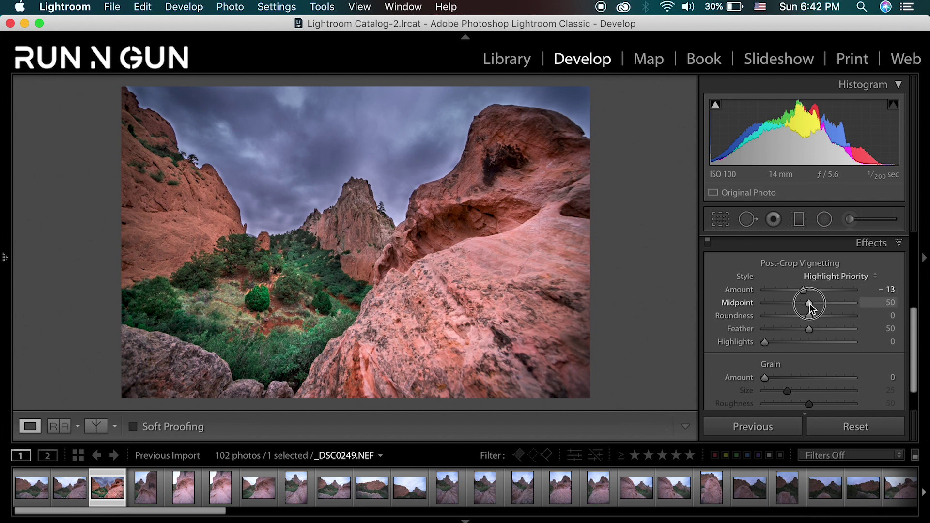
pyautogui.moveTo(809, 304); pyautogui.dragTo(784, 304)
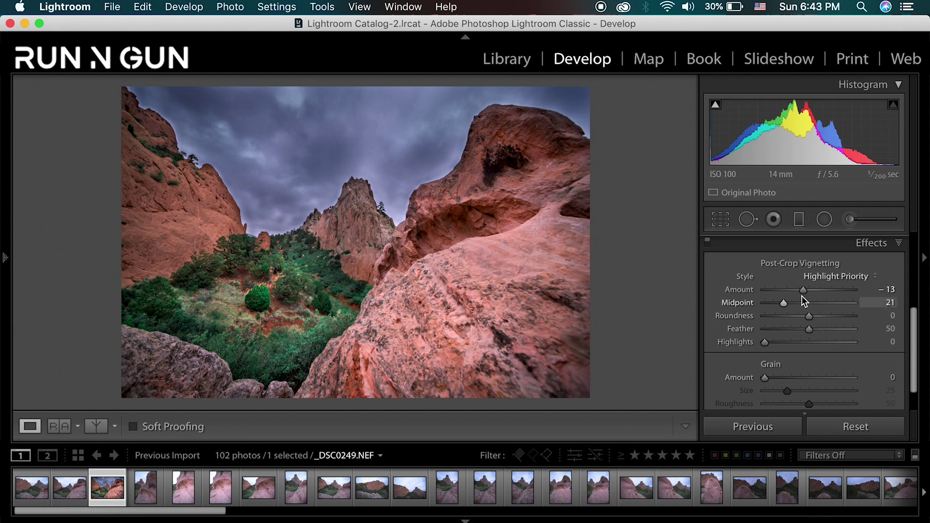
pyautogui.click(708, 240)
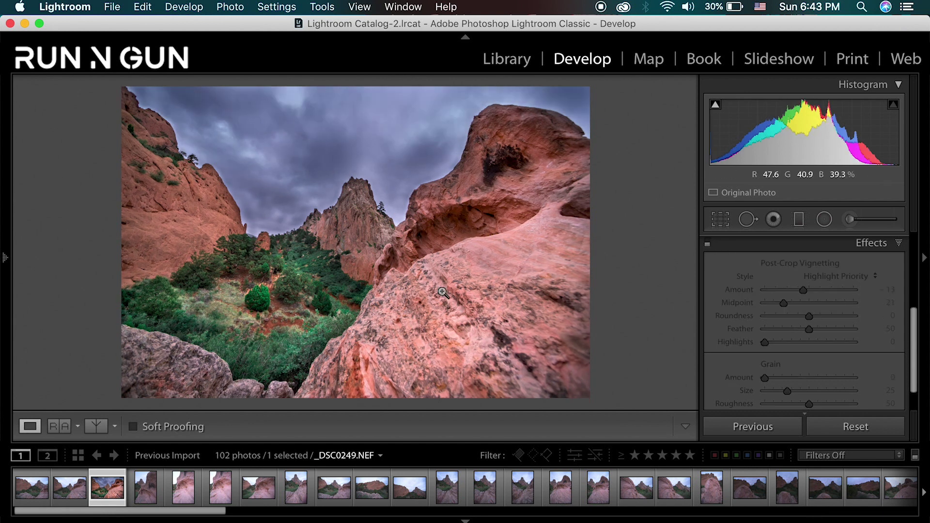
pyautogui.click(708, 244)
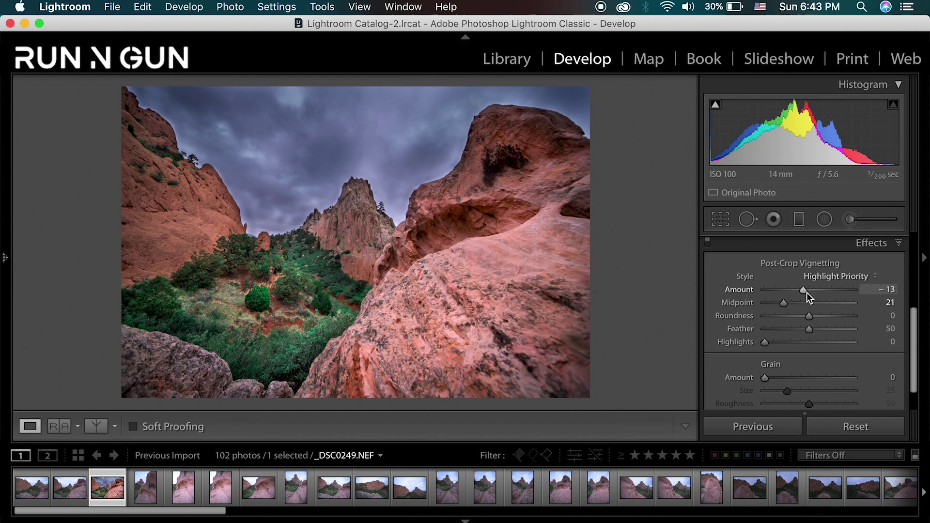
pyautogui.moveTo(807, 293)
pyautogui.mouseDown()
pyautogui.moveTo(755, 293)
pyautogui.moveTo(803, 289)
pyautogui.mouseUp()
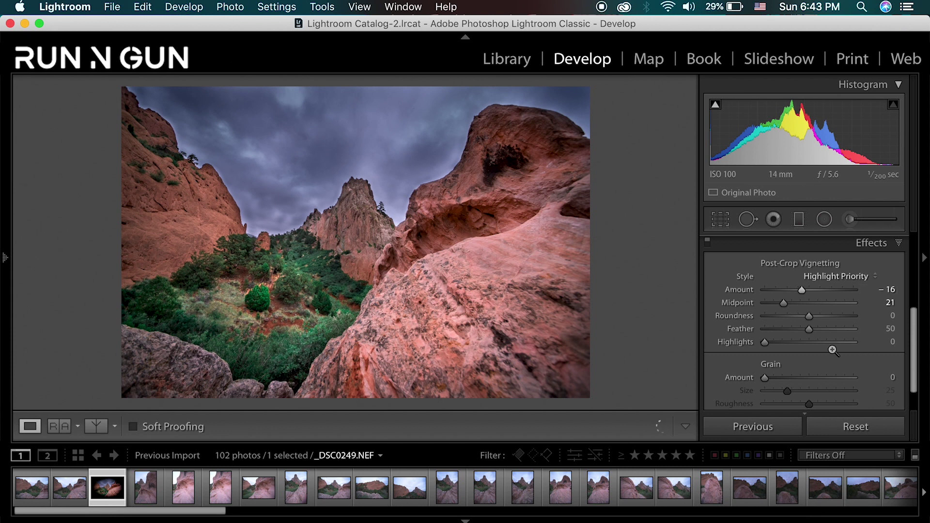
pyautogui.moveTo(810, 330); pyautogui.dragTo(839, 326)
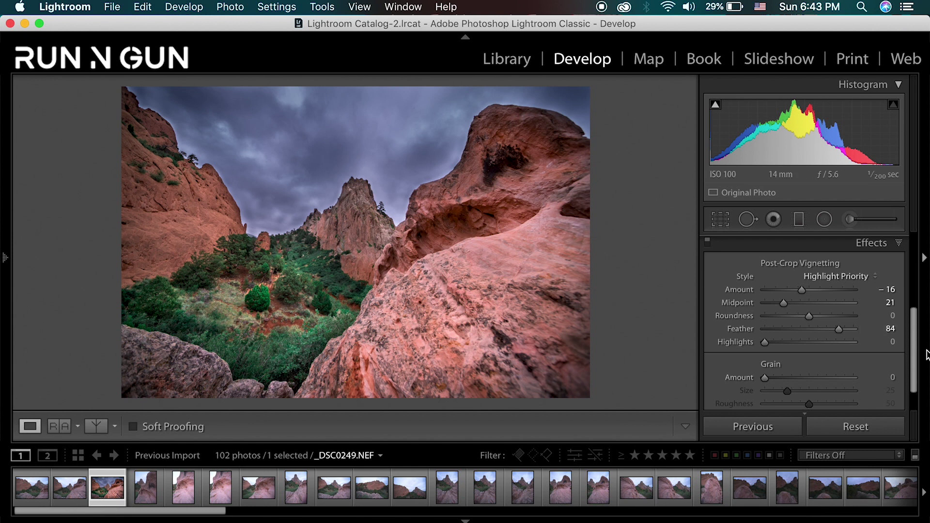
# Try the Black & White treatment on the photo, compare it with the color version, and return to Color
pyautogui.moveTo(916, 339); pyautogui.dragTo(906, 245)
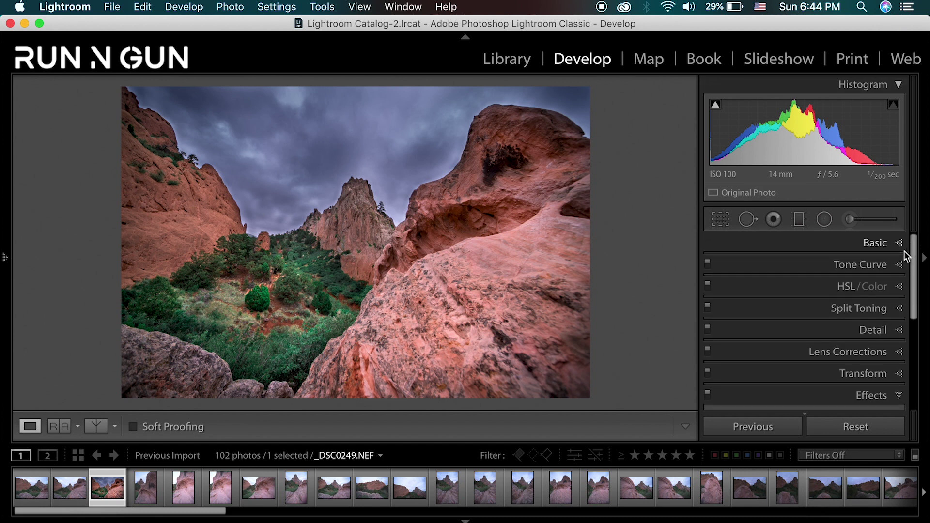
pyautogui.click(898, 246)
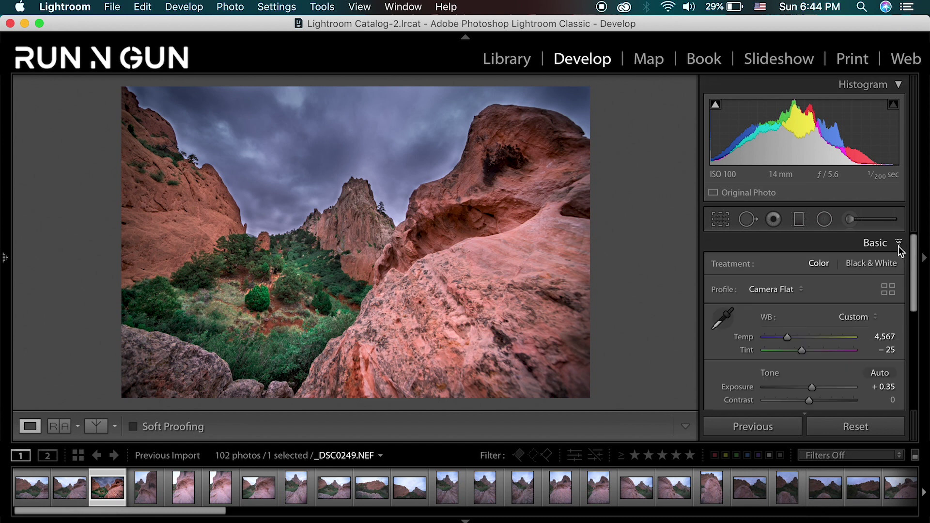
pyautogui.click(874, 263)
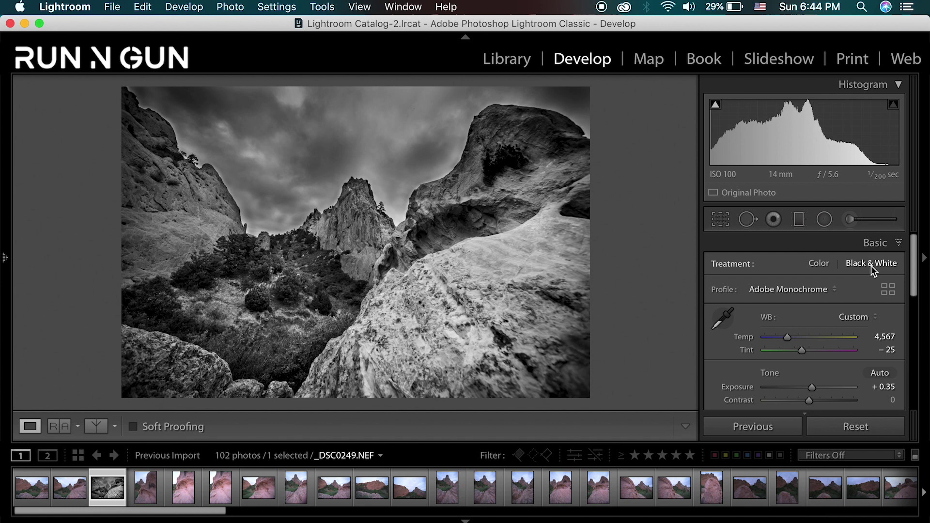
pyautogui.press('v')
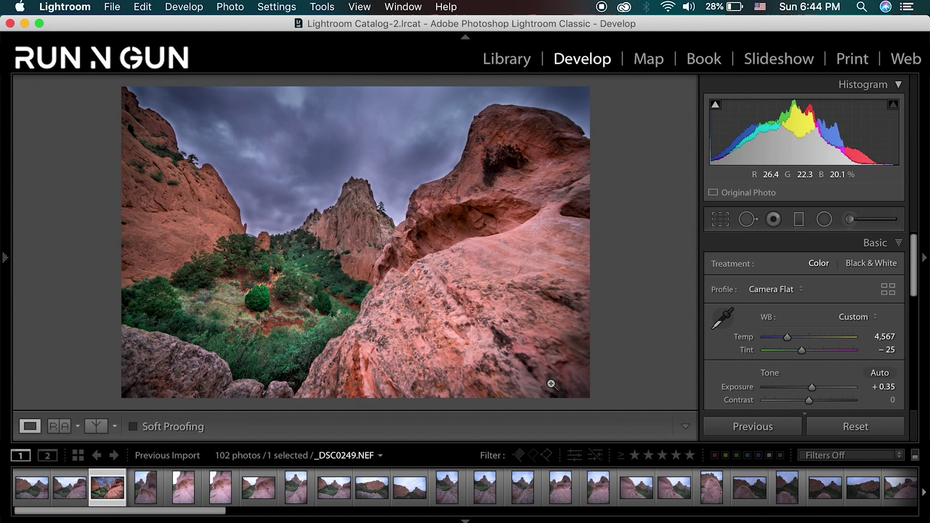
pyautogui.press('v')
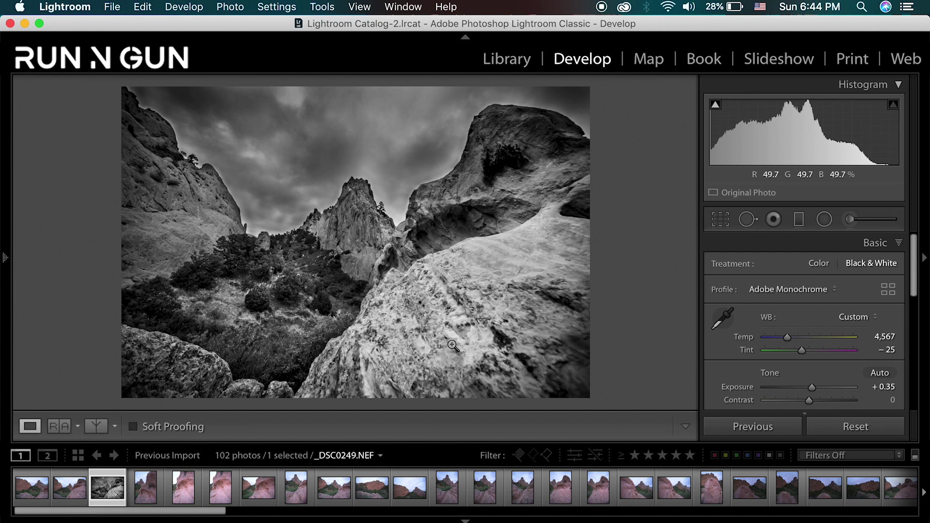
pyautogui.press('v')
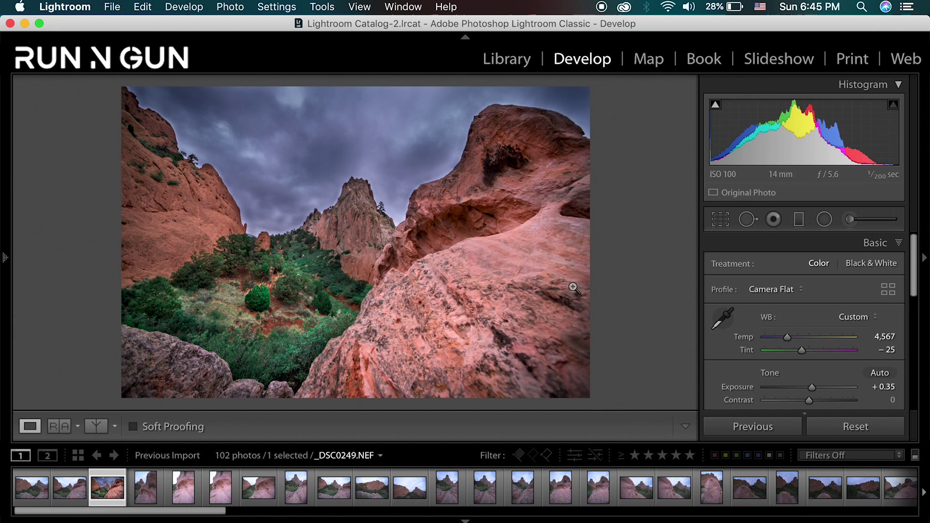
# Try the Adobe Landscape and Adobe Portrait profiles on the photo, and set the profile to Adobe Standard
pyautogui.click(774, 290)
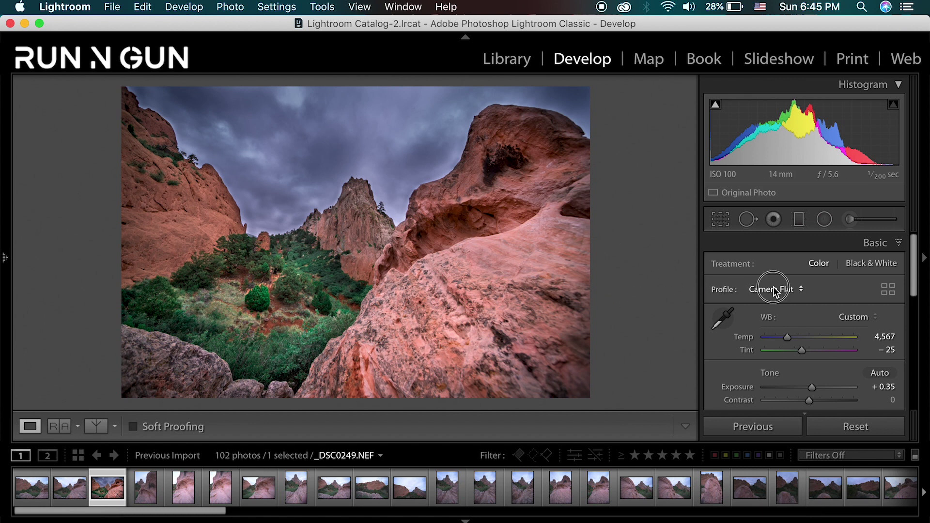
pyautogui.click(797, 320)
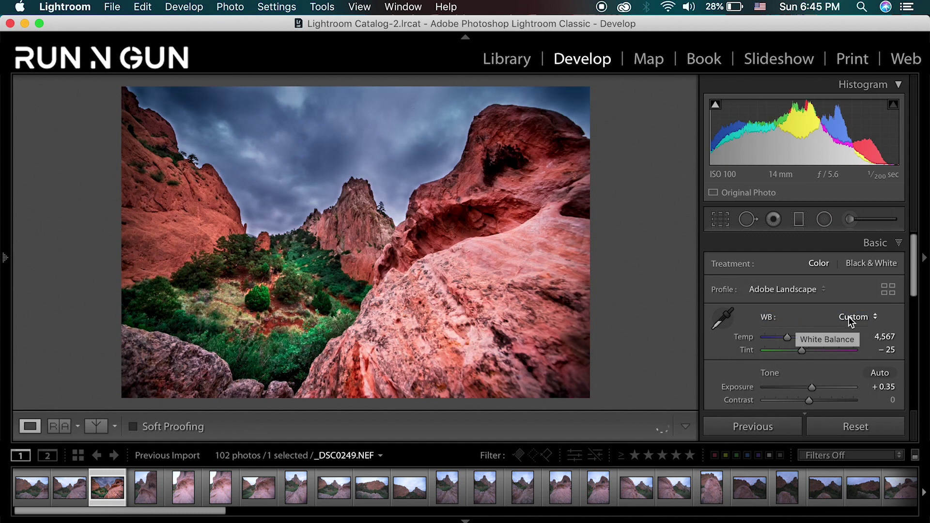
pyautogui.click(807, 292)
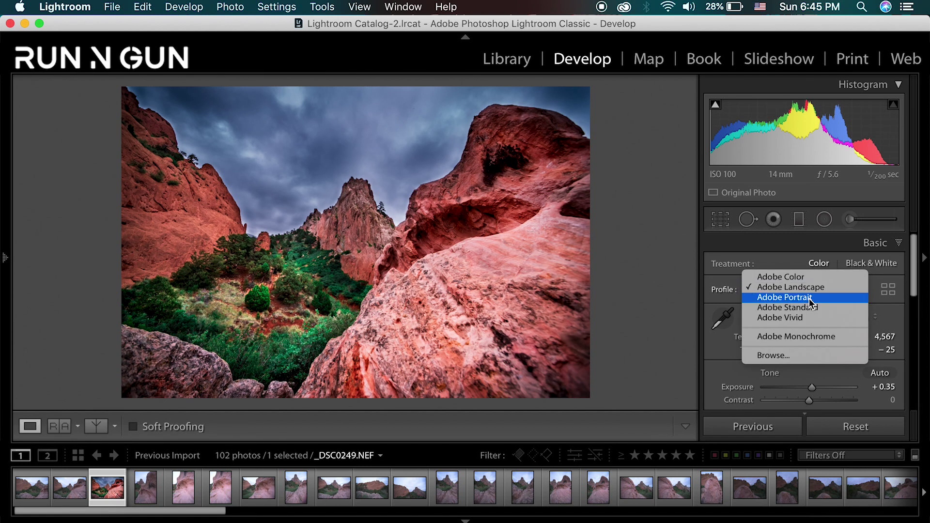
pyautogui.click(809, 298)
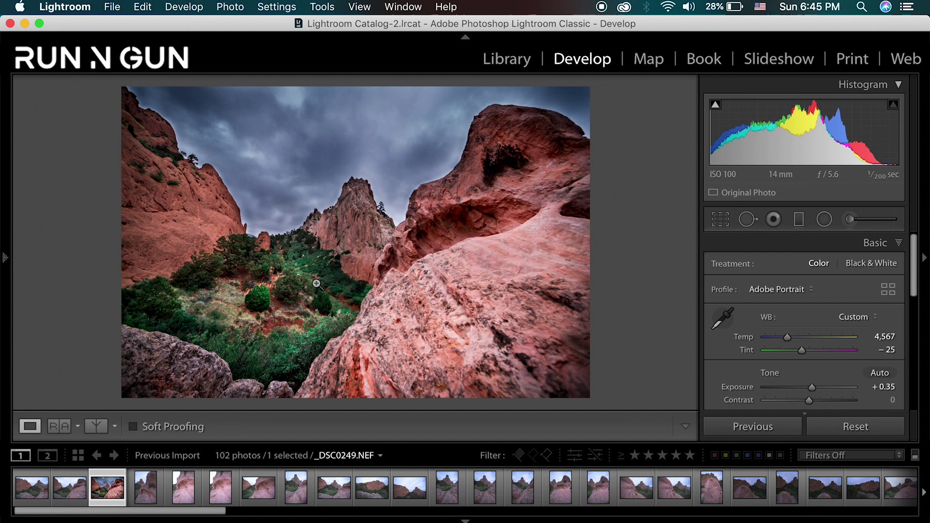
pyautogui.click(766, 292)
pyautogui.click(794, 297)
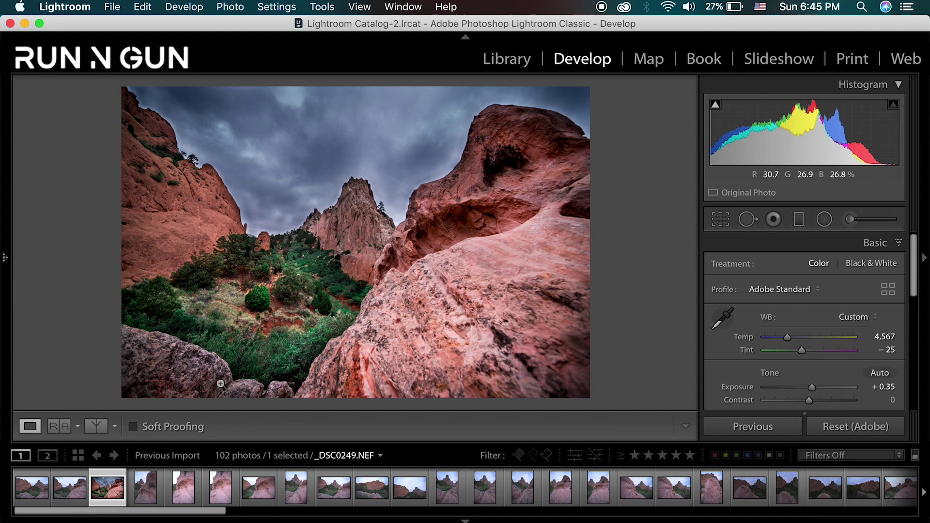
# Hide all surrounding panels and compare the edited photo with its unedited Before version
pyautogui.hotkey('shift', 'Tab')
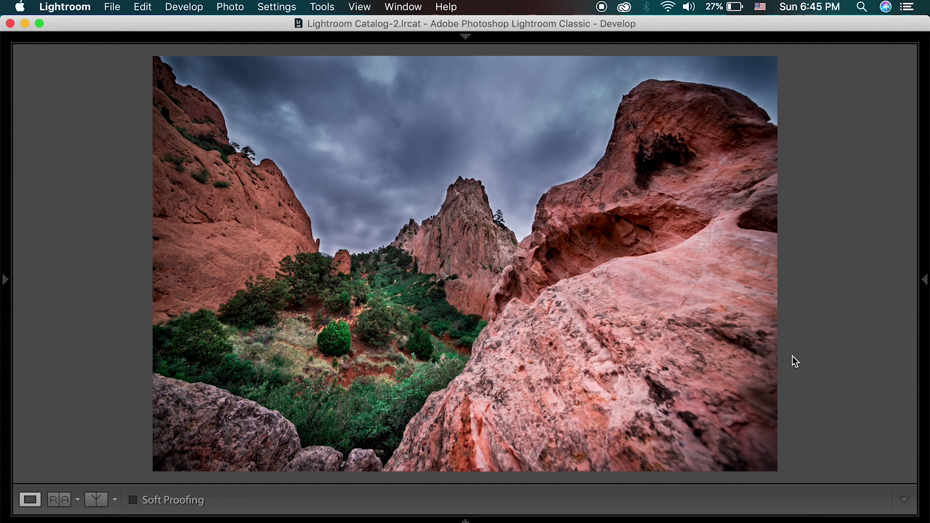
pyautogui.press('\\')
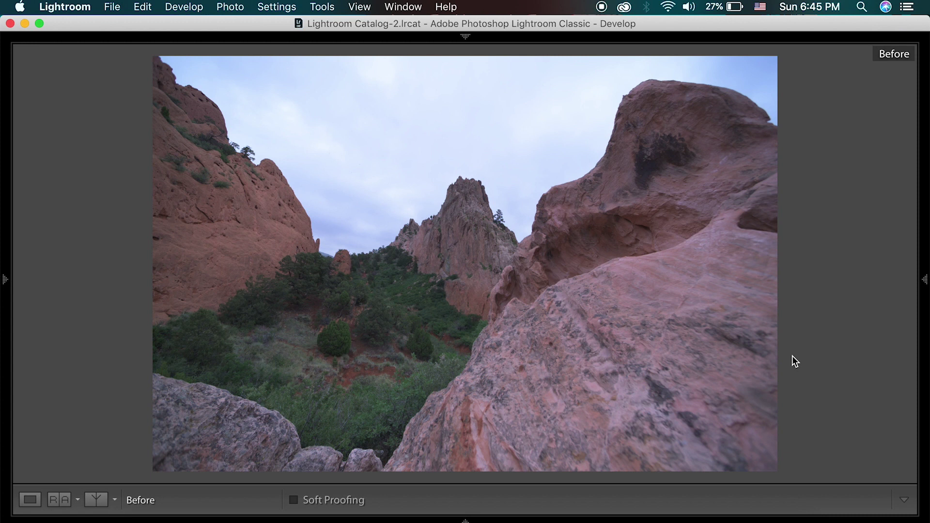
pyautogui.press('\\')
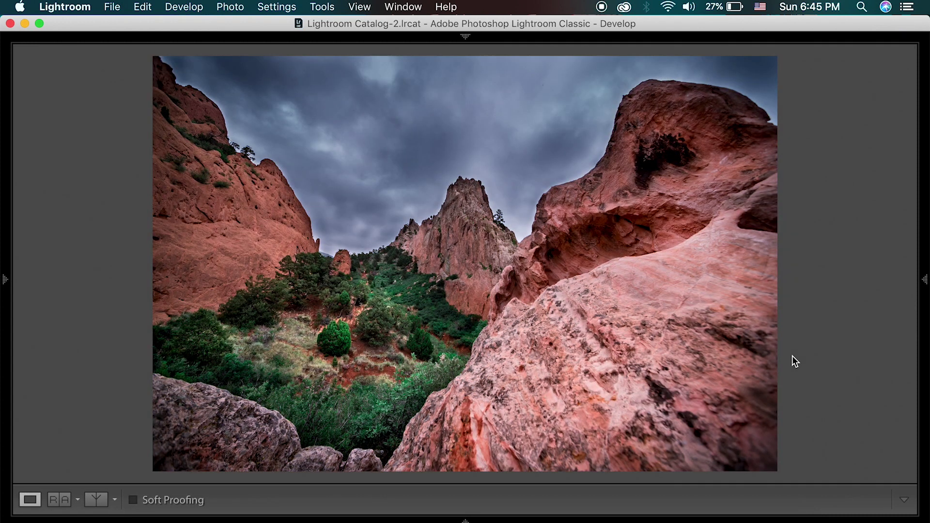